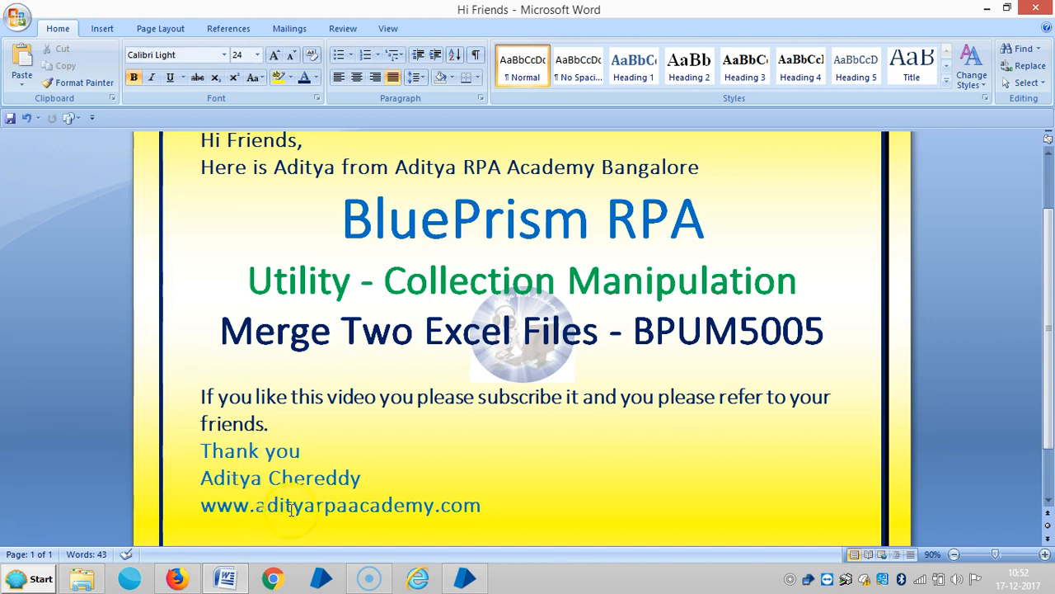
Step: Reveal the desktop, open the Excel Files folder and open Financial Copy 1 in Excel
left_click(225, 579)
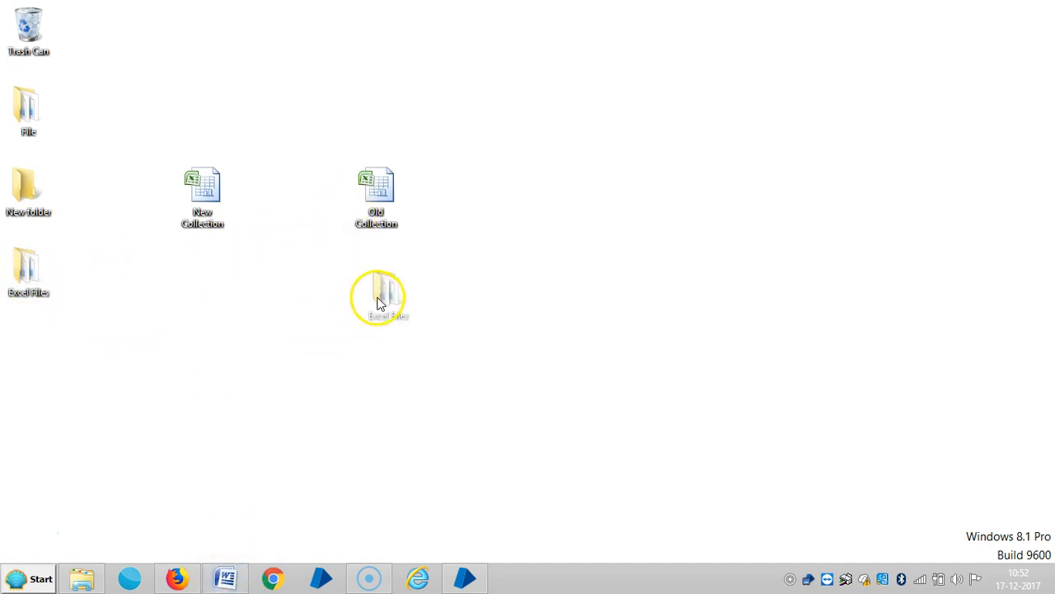
left_click_drag(29, 272, 392, 302)
double_click(376, 272)
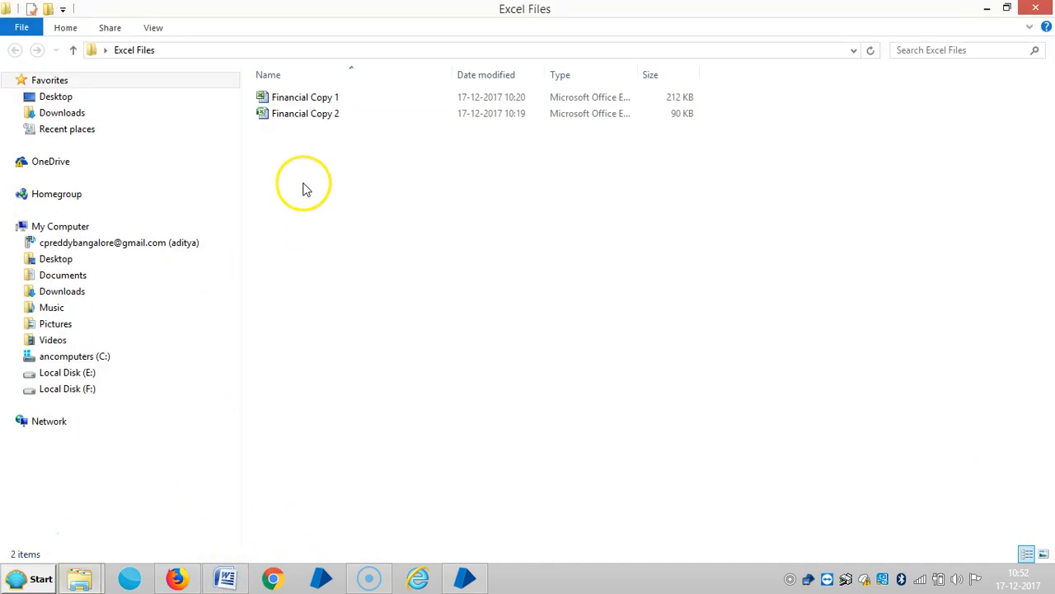
left_click(313, 115)
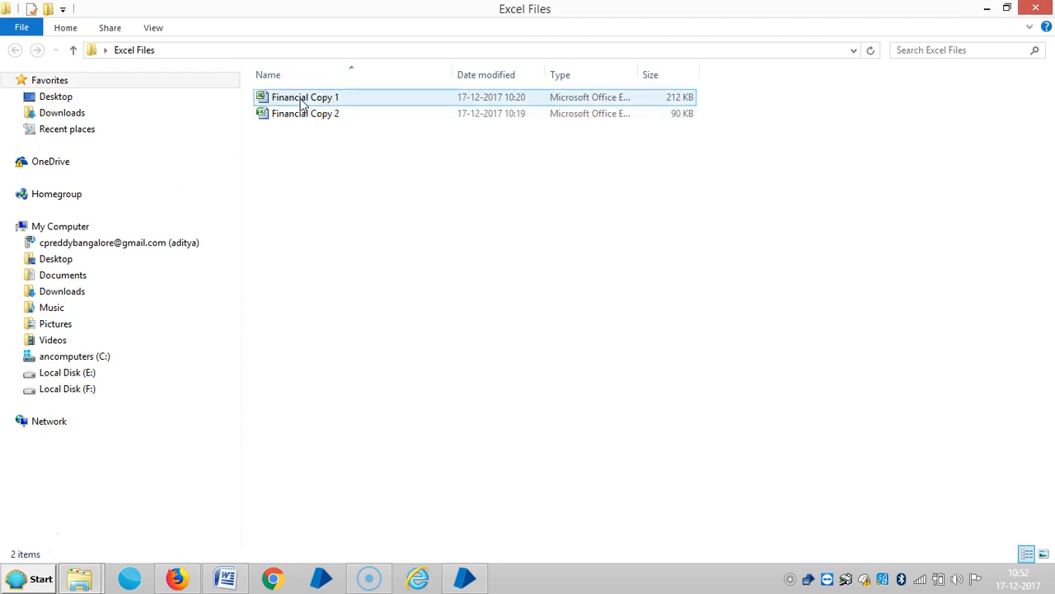
double_click(305, 97)
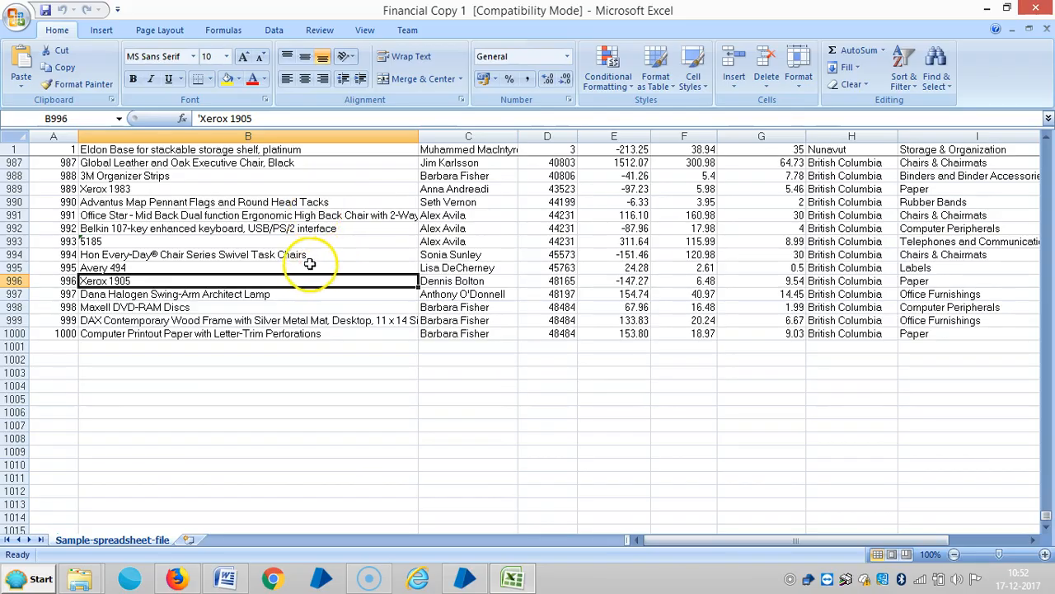
scroll(306, 262, "up", 8)
scroll(306, 262, "up", 15)
scroll(306, 262, "up", 15)
scroll(305, 262, "up", 15)
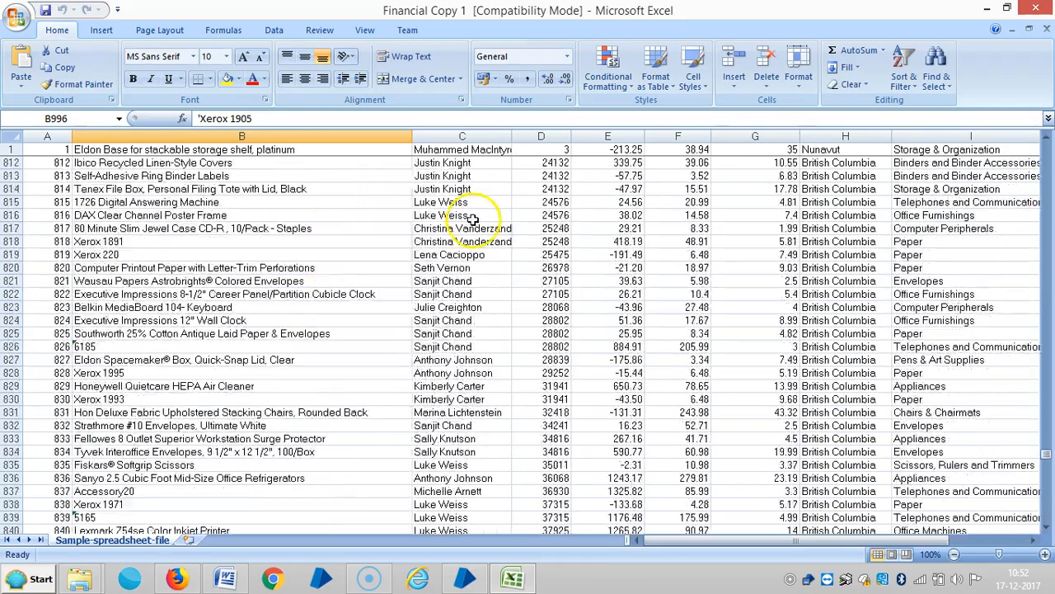
left_click_drag(1047, 449, 1048, 140)
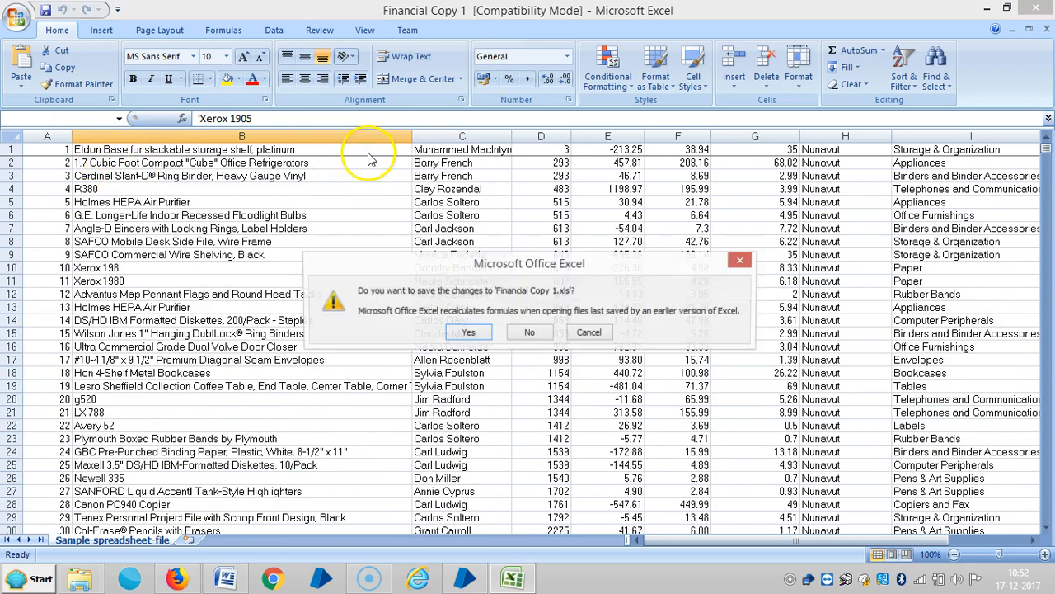
Step: Save and close Financial Copy 1, then open Financial Copy 2 in Excel
left_click(477, 333)
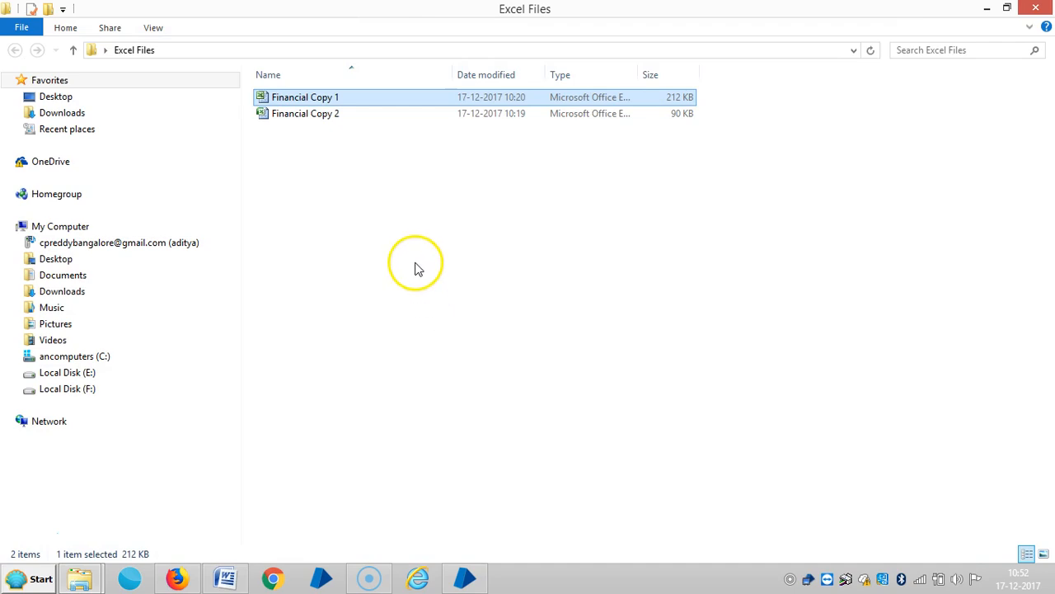
left_click(322, 115)
double_click(320, 115)
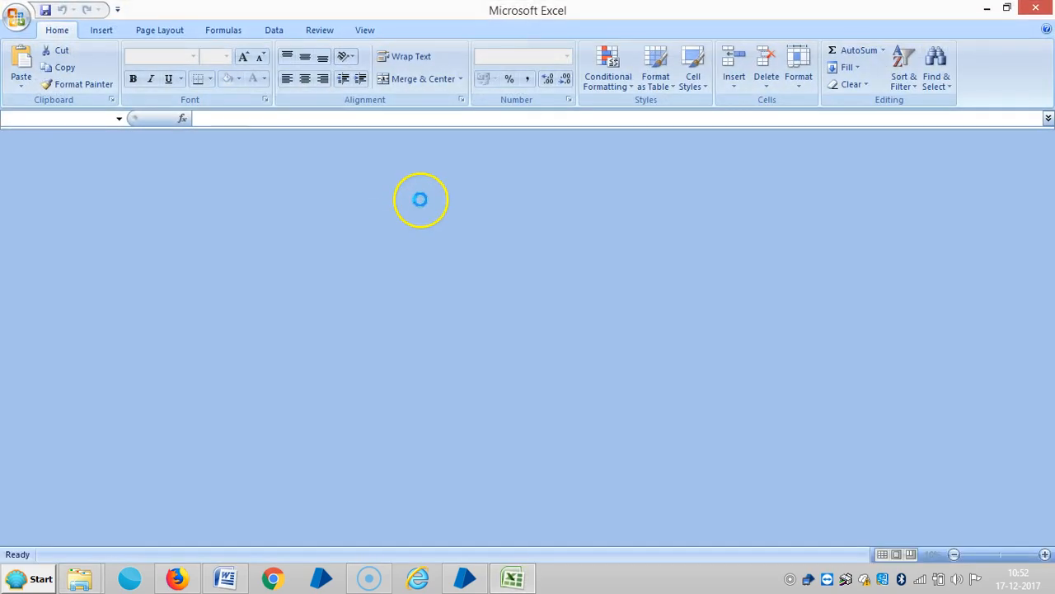
scroll(356, 198, "down", 5)
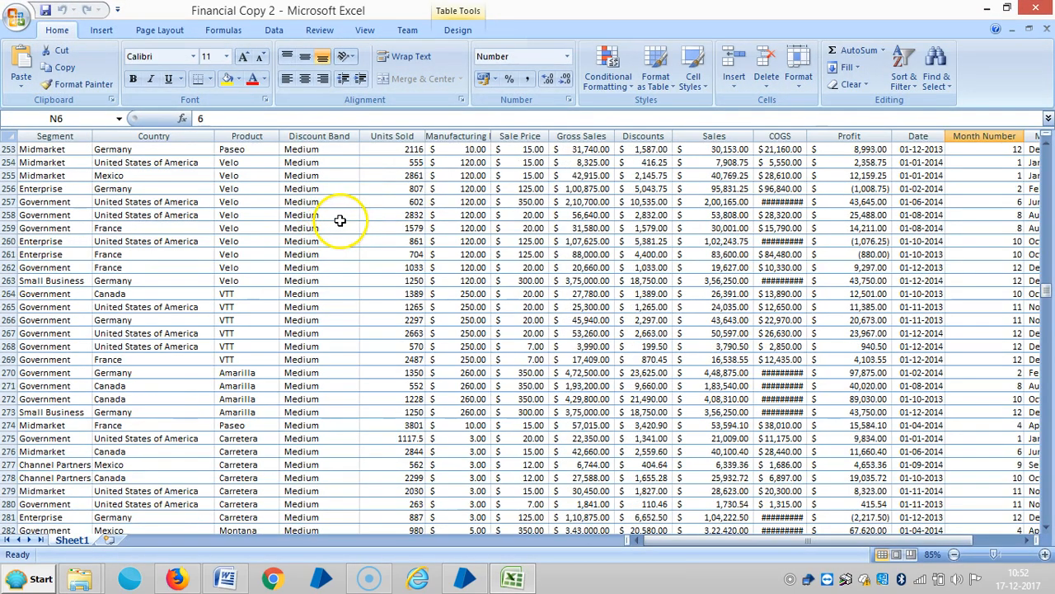
scroll(357, 197, "down", 5)
scroll(357, 194, "up", 5)
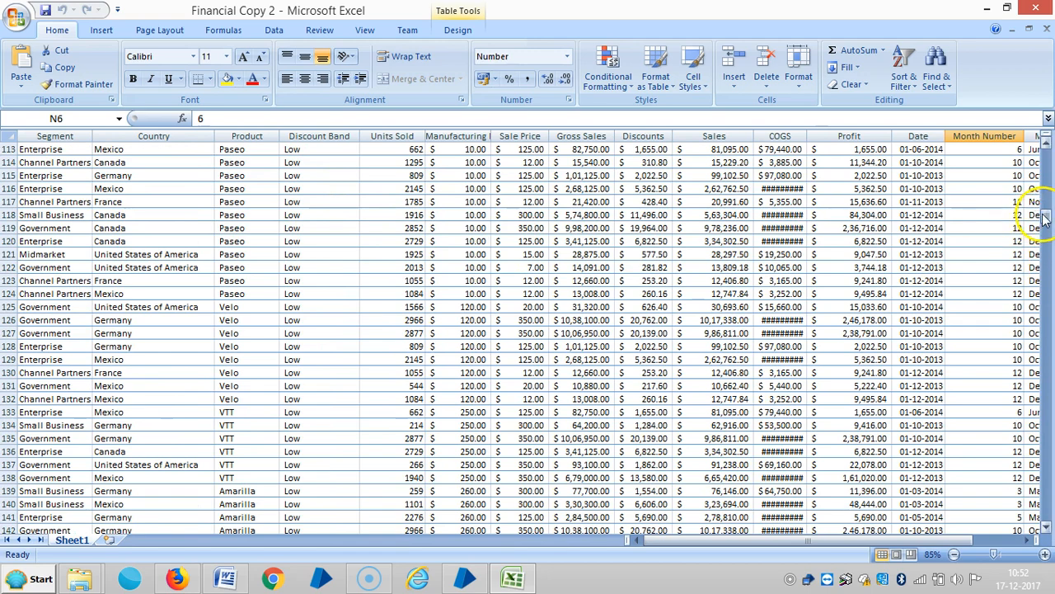
left_click_drag(1046, 216, 1045, 150)
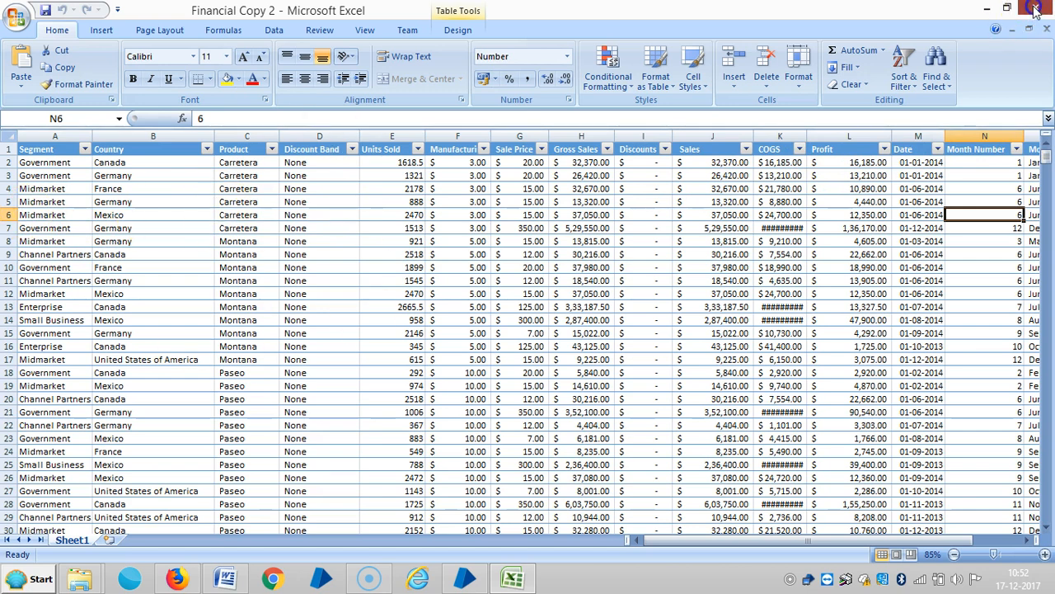
left_click(987, 8)
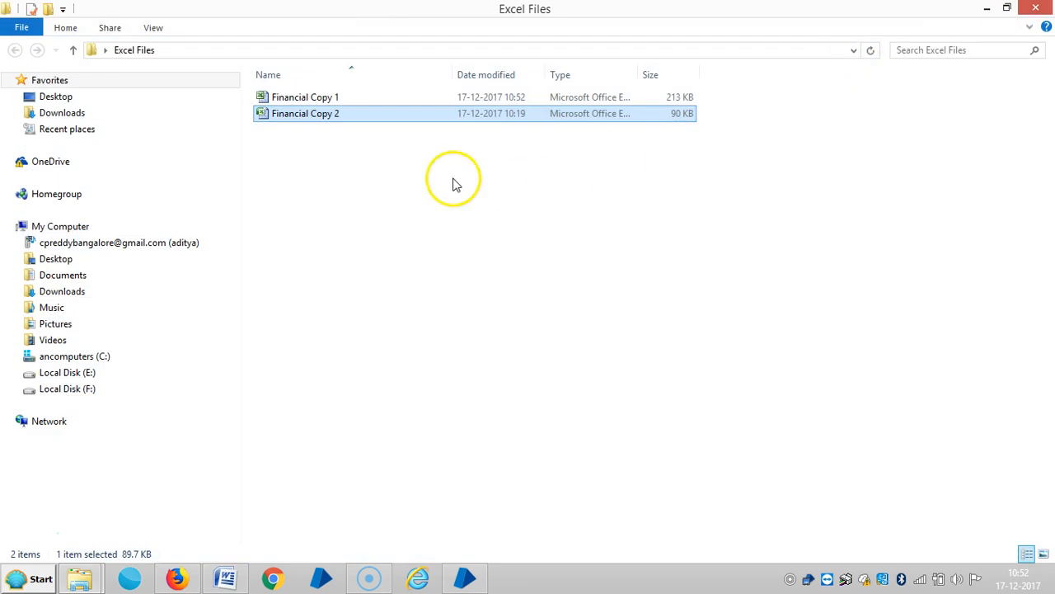
left_click(320, 100)
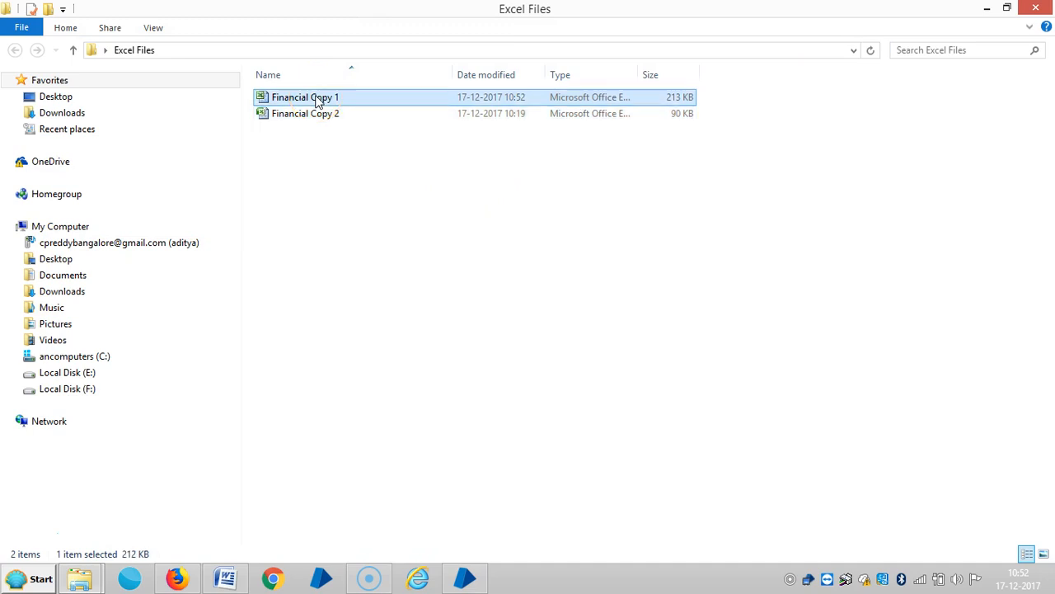
right_click(319, 100)
left_click(372, 249)
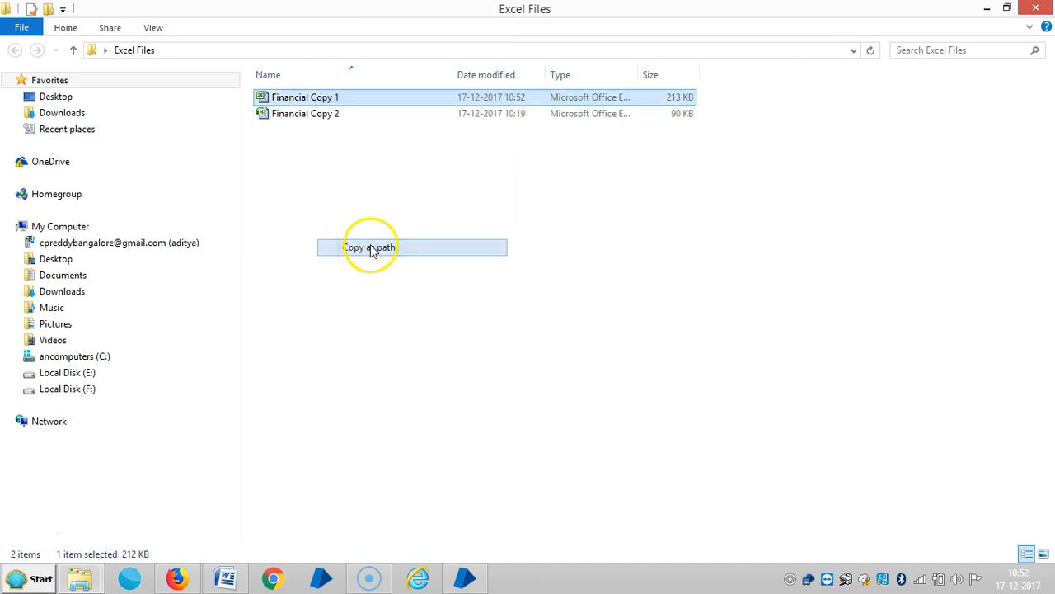
Step: In Blue Prism Studio, start creating a new process under the Processes group
left_click(469, 579)
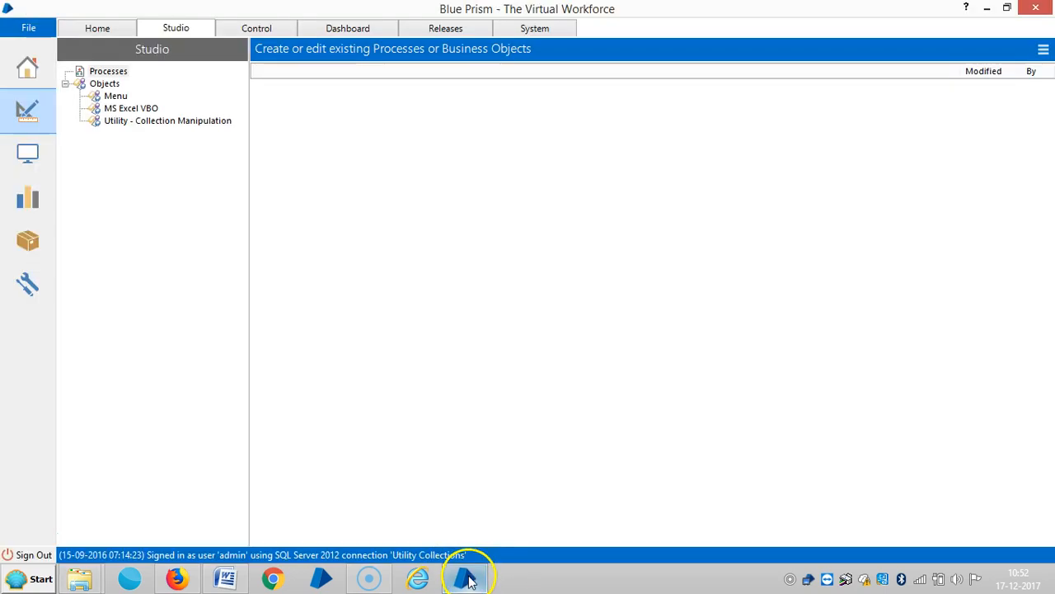
right_click(108, 71)
left_click(165, 86)
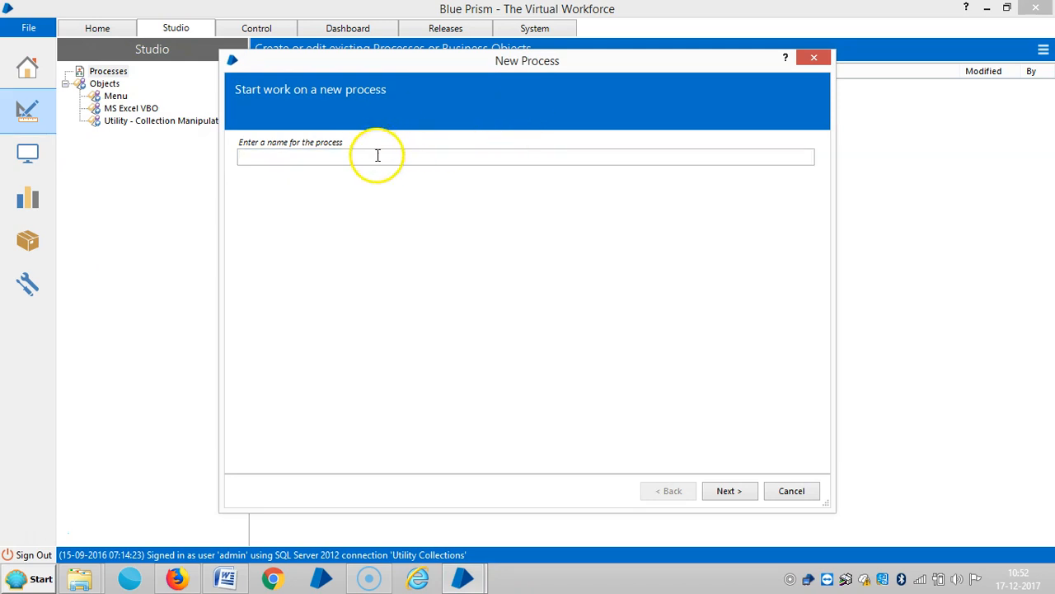
left_click(377, 155)
type("Merge Two Excel Files")
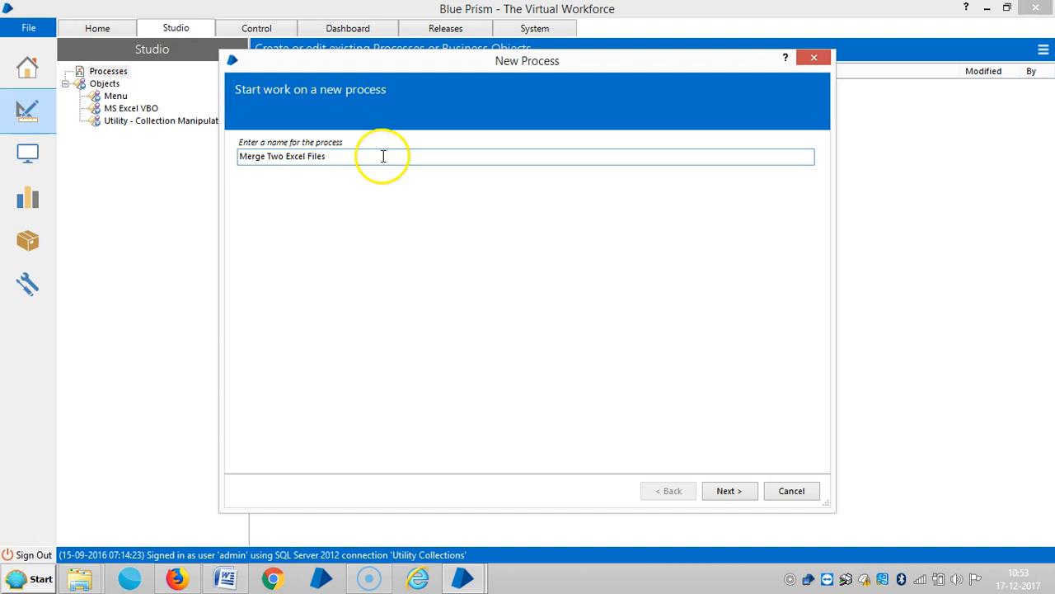
Step: Name the process 'Merge Two Excel Files', reuse the name as its description and finish
left_click_drag(337, 156, 245, 155)
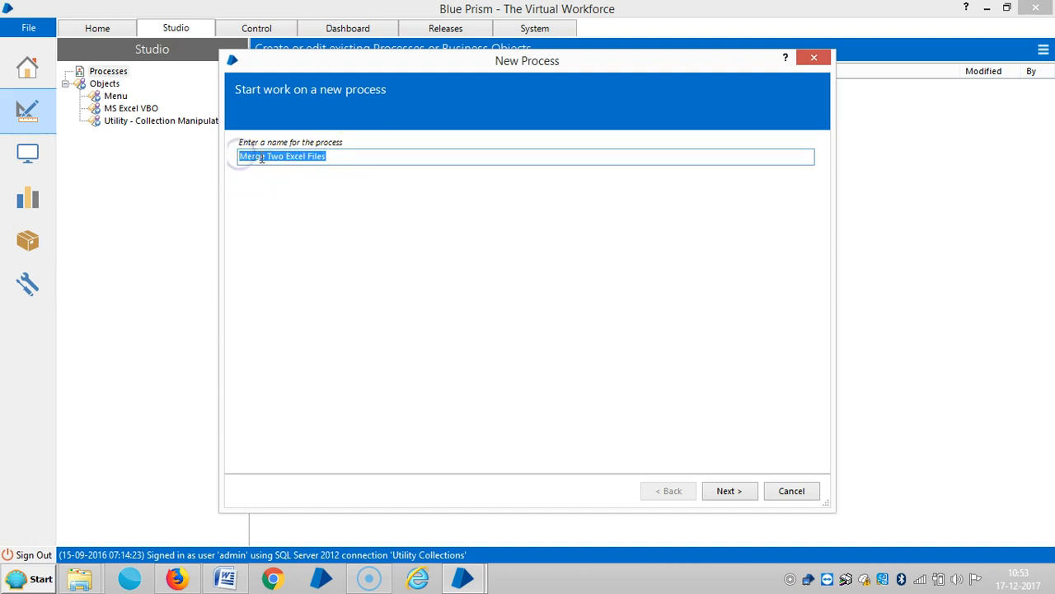
right_click(262, 158)
left_click(302, 203)
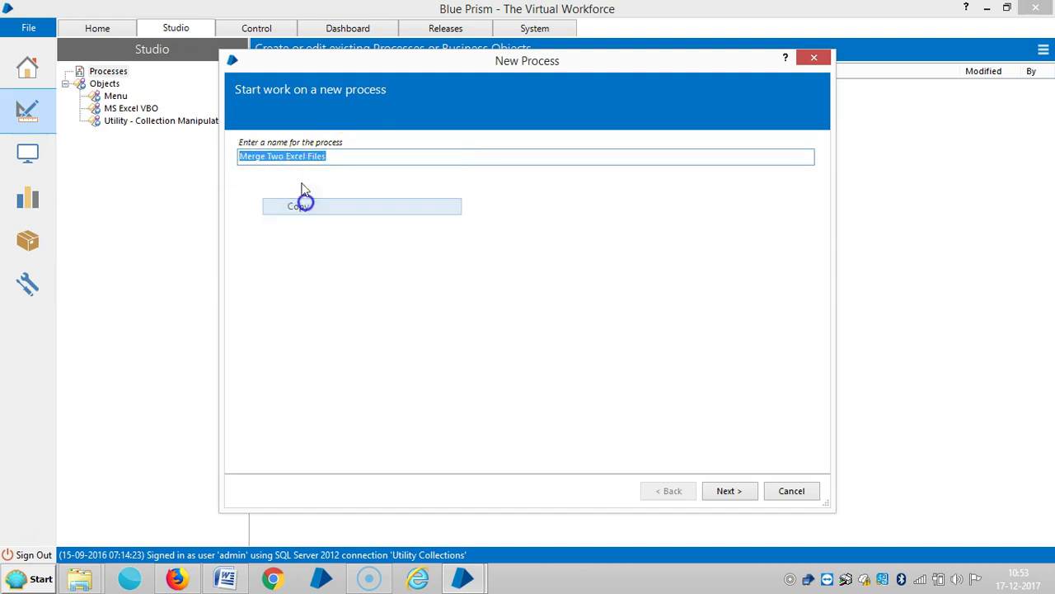
left_click(729, 490)
key("ctrl+v")
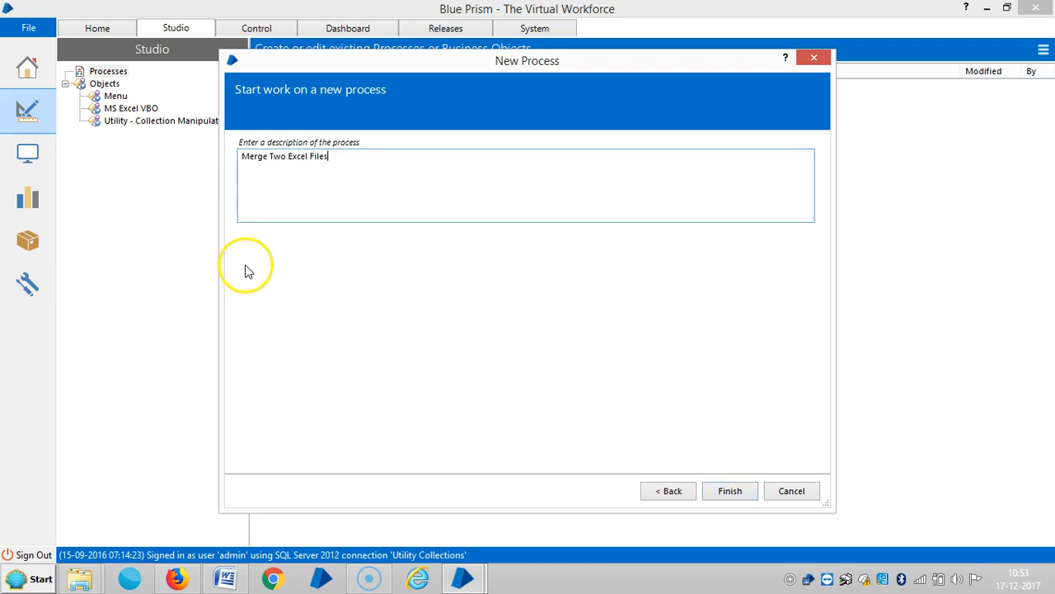
left_click(730, 491)
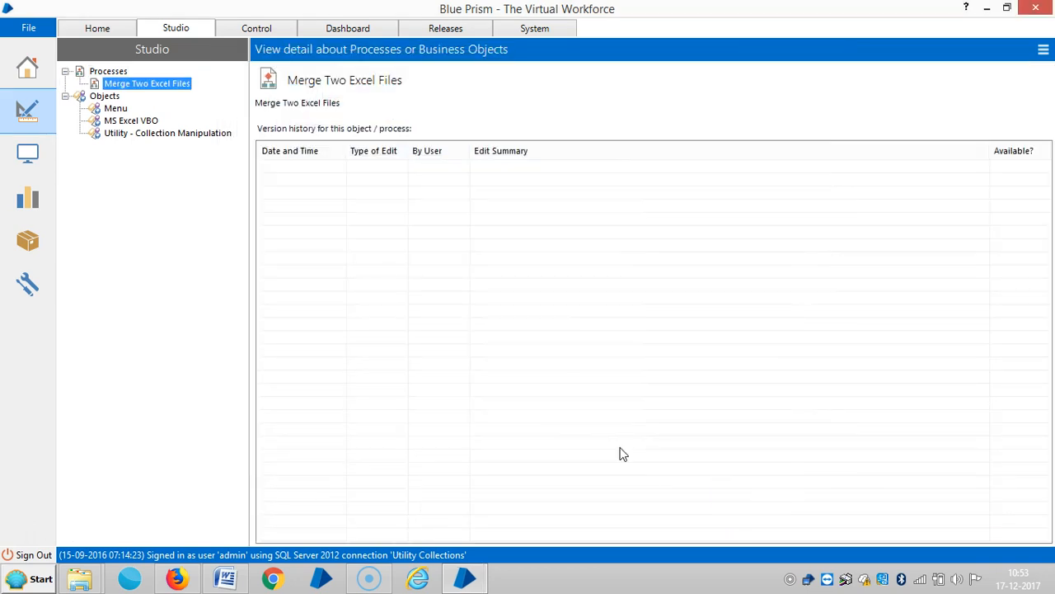
Step: Open Merge Two Excel Files maximized and move the info block and Start stage to the top-left
double_click(147, 83)
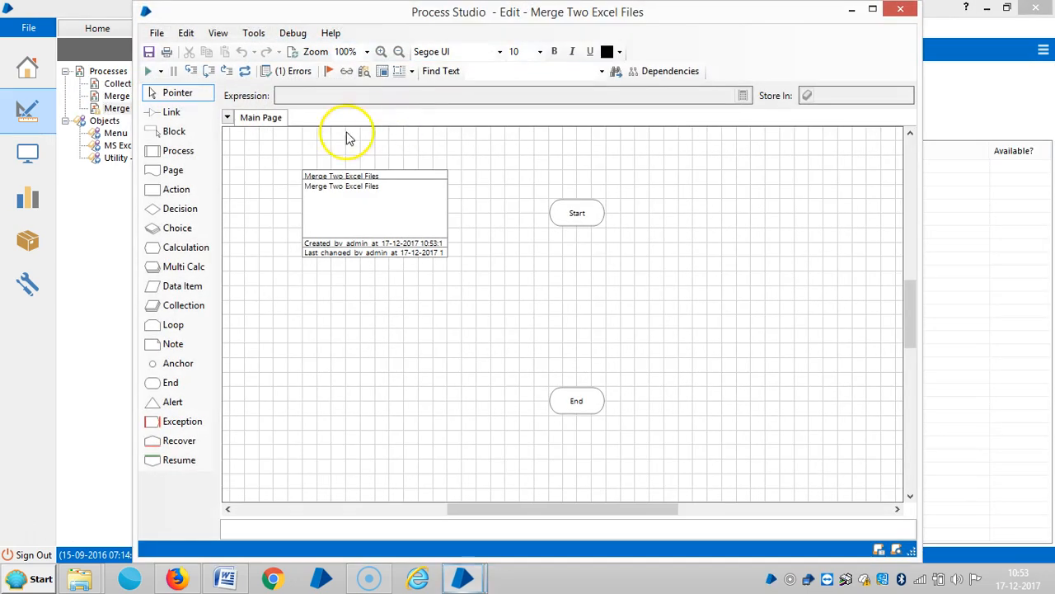
left_click(873, 9)
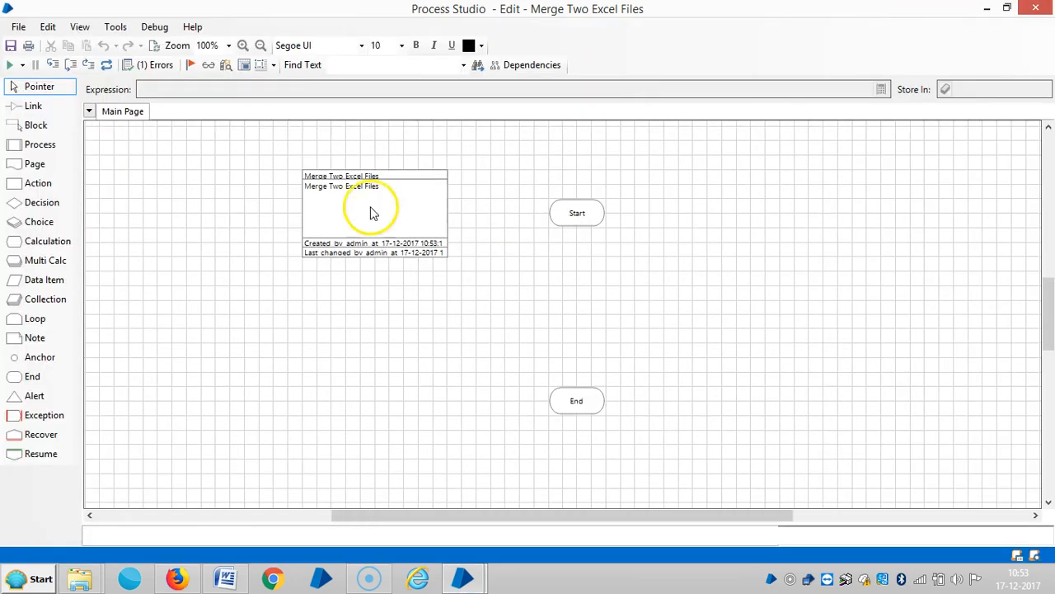
left_click_drag(373, 211, 190, 180)
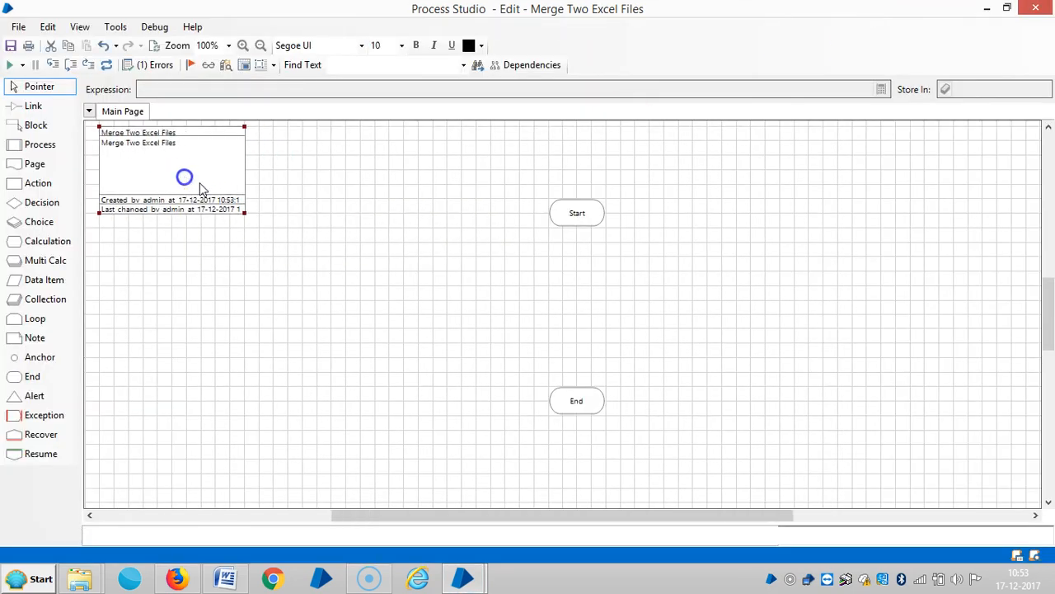
mouse_move(577, 212)
left_mouse_down()
mouse_move(321, 182)
mouse_move(346, 183)
left_mouse_up()
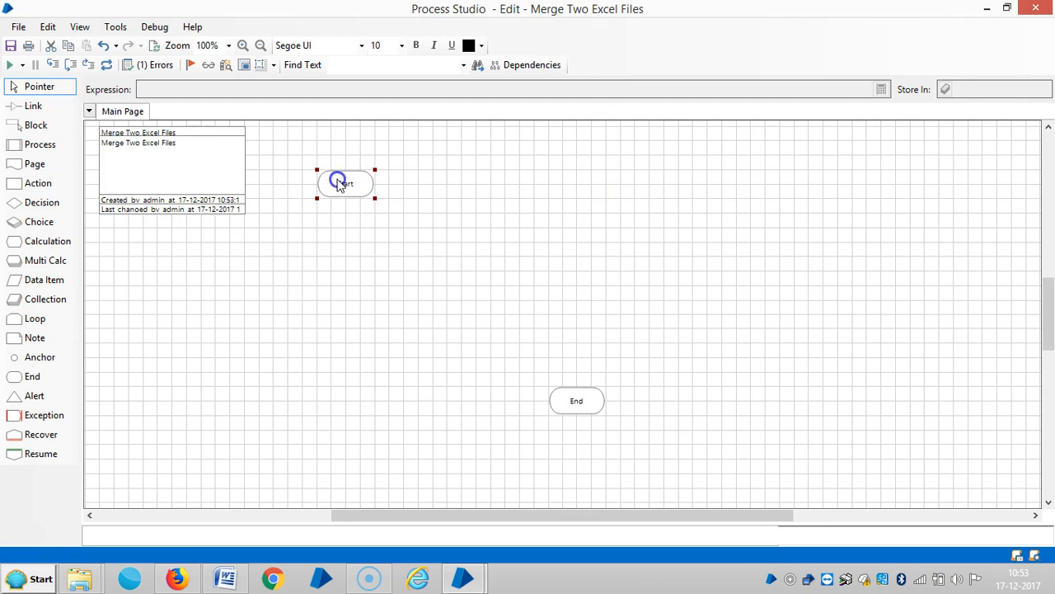
left_click(540, 251)
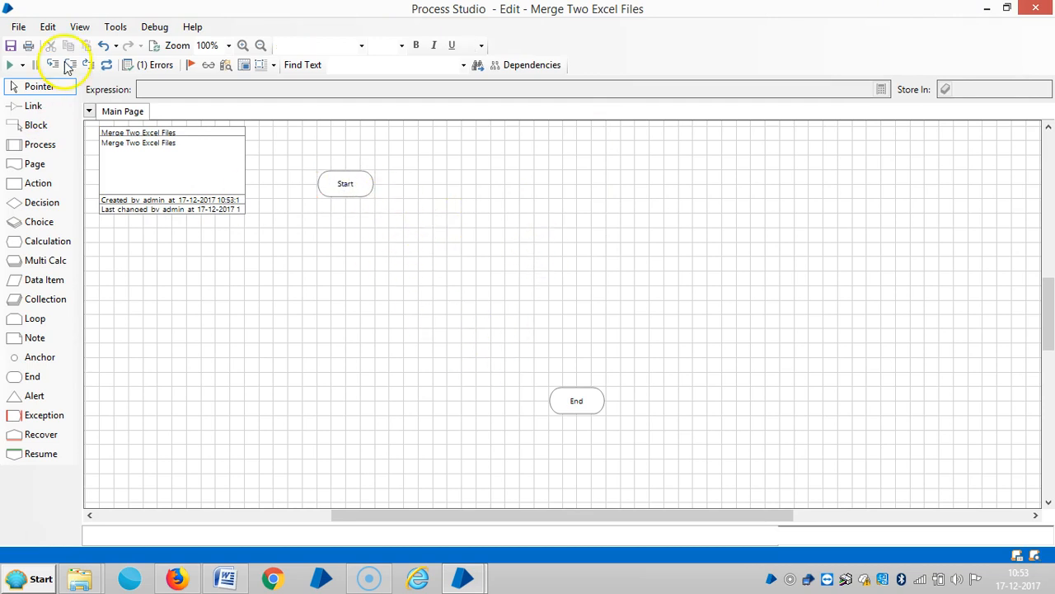
Step: Place a new Action stage on the canvas just below Start
left_click(37, 183)
left_click(389, 243)
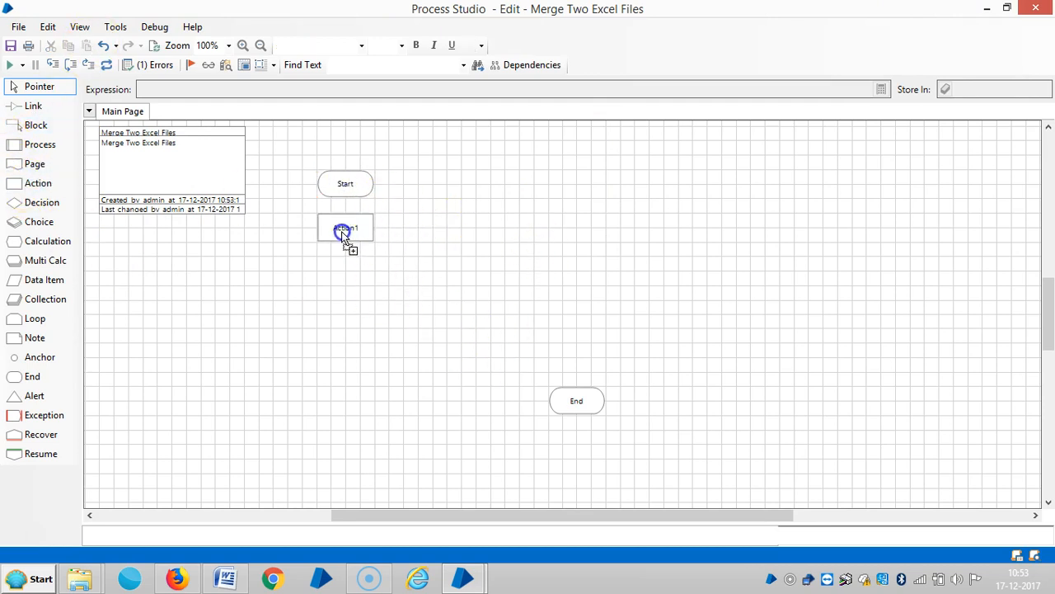
Step: Set the action to MS Excel VBO's Create Instance after briefly picking Activate Workbook
double_click(340, 231)
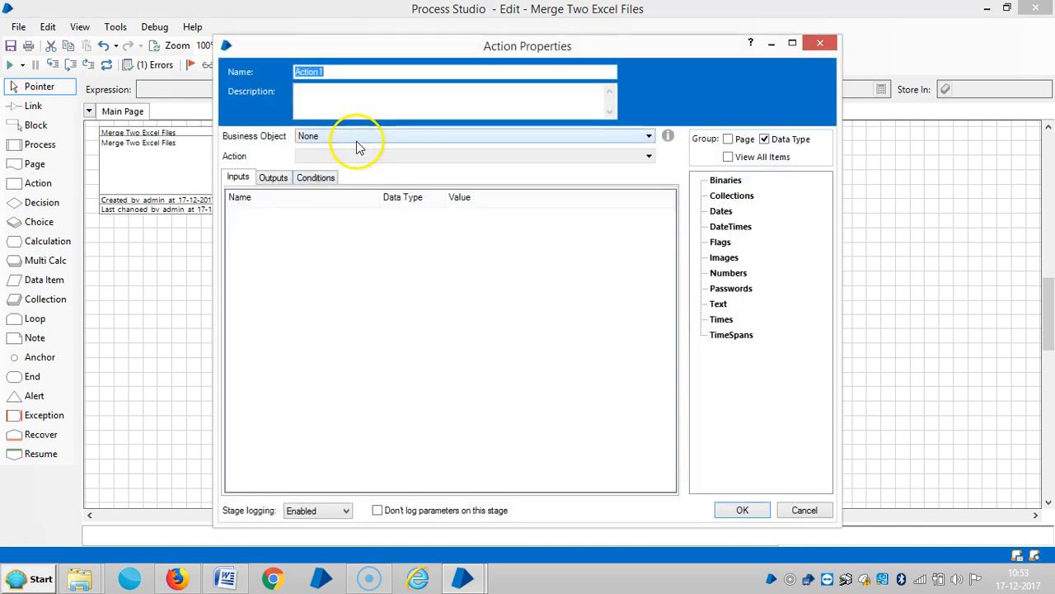
left_click(474, 136)
left_click(336, 185)
left_click(474, 156)
left_click(334, 171)
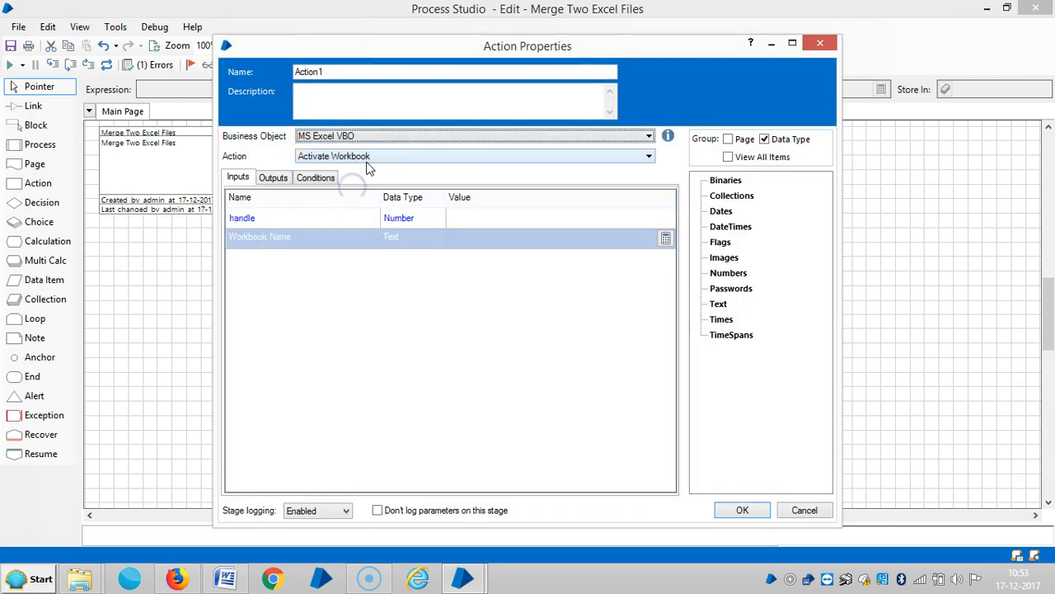
left_click(475, 156)
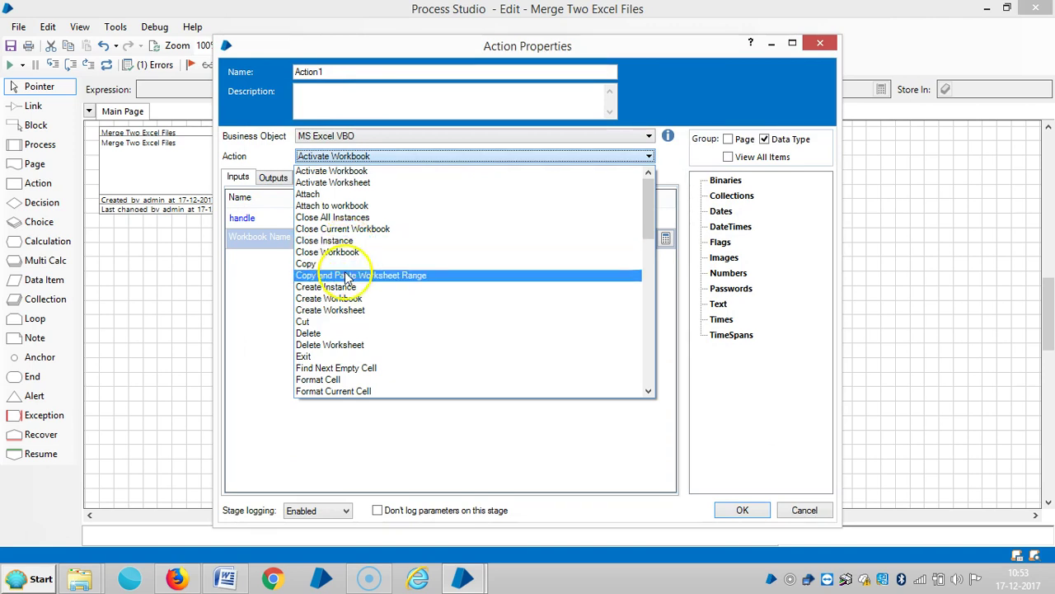
left_click(327, 287)
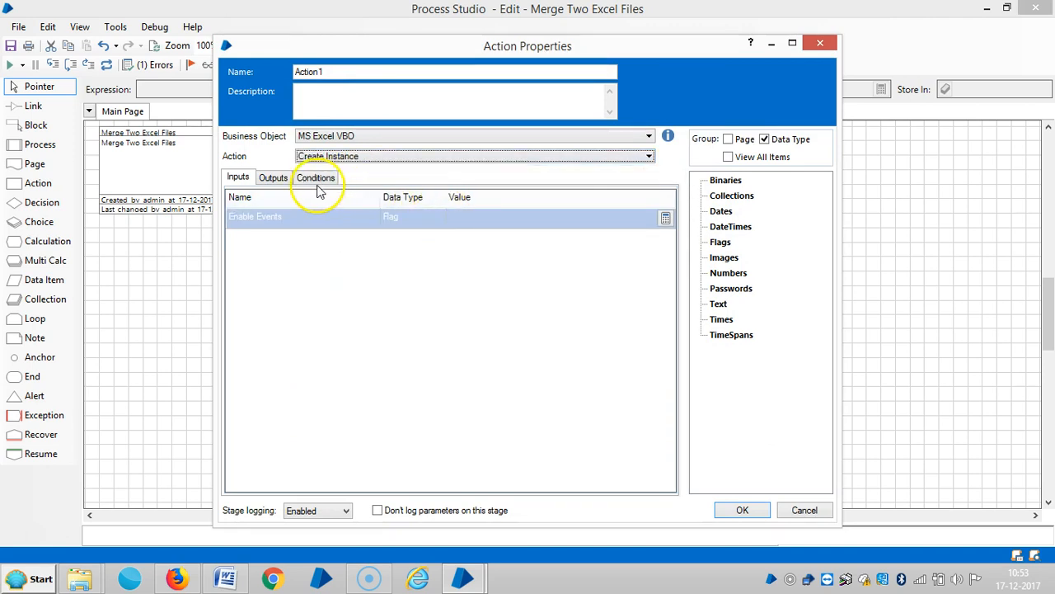
Step: Store the handle output in a new Handle 1 item and rename the stage Create Instance 1
left_click(273, 177)
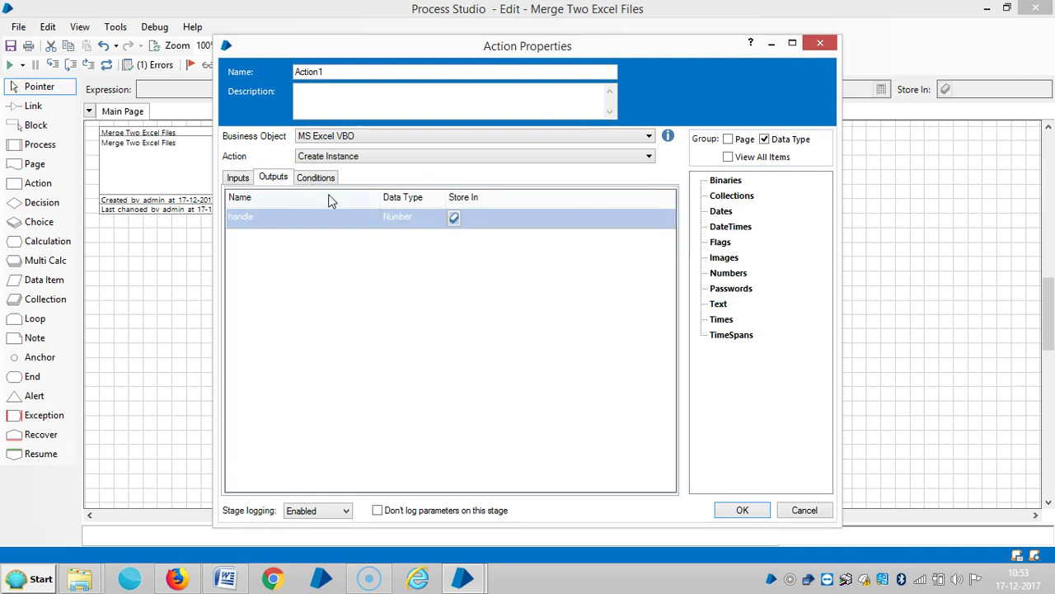
left_click(466, 217)
type("Handle 1")
left_click(454, 218)
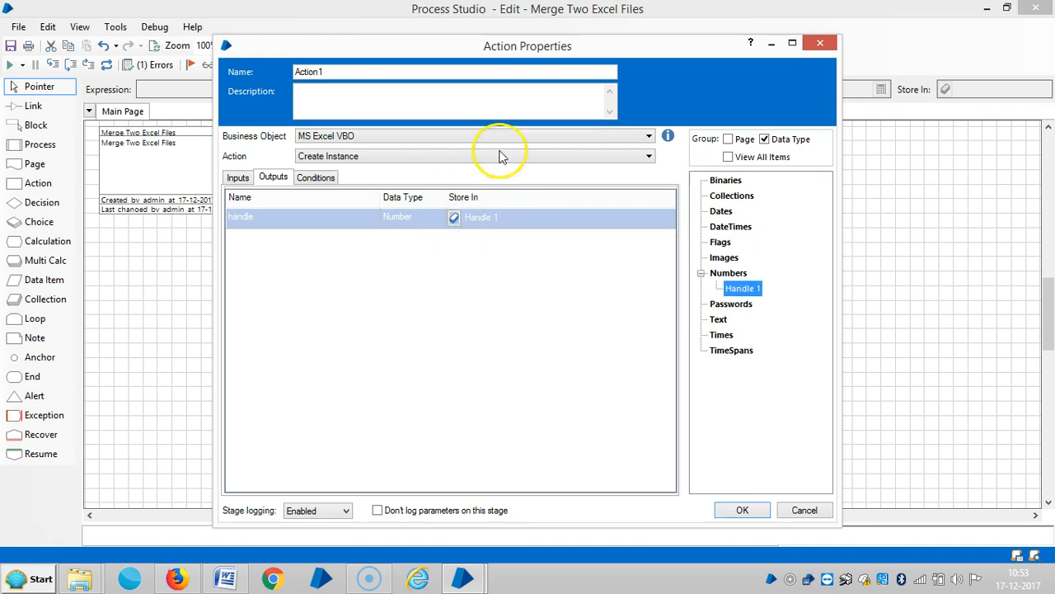
left_click_drag(340, 72, 216, 72)
type("Create Insta")
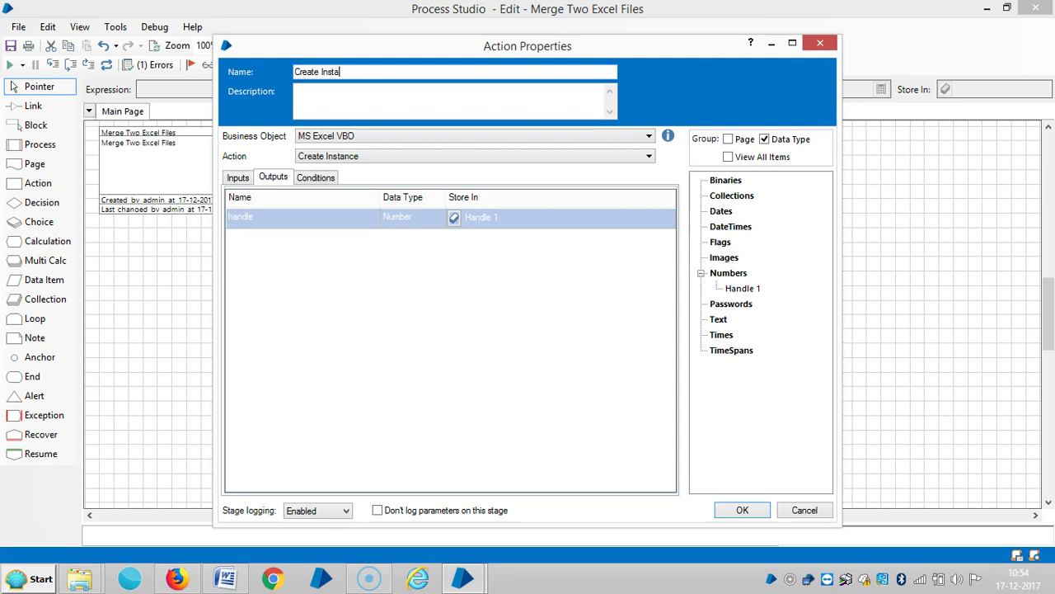
type("nce ")
type("1")
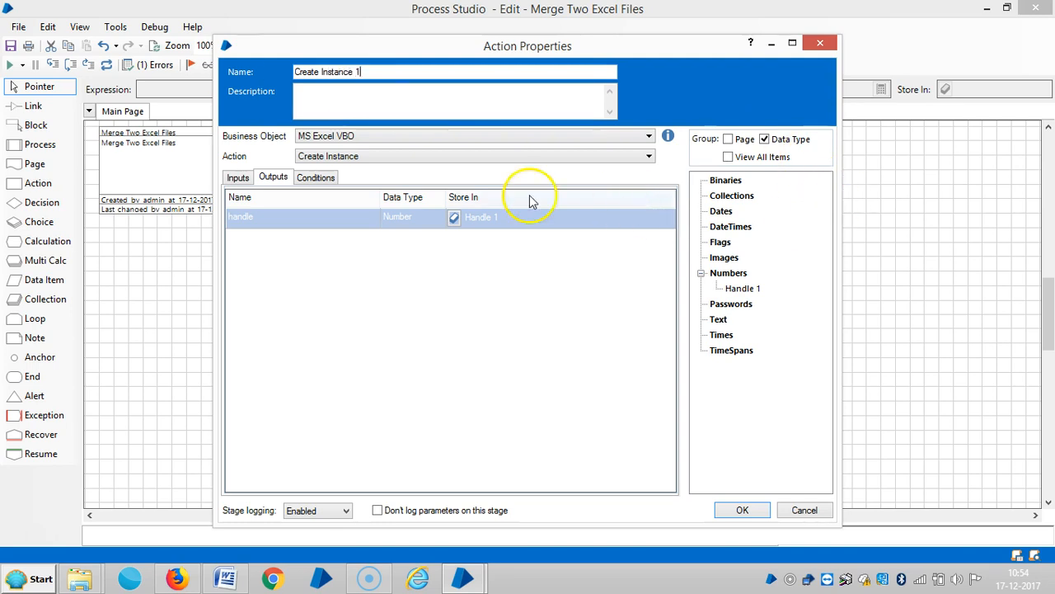
Step: Confirm the stage, move Handle 1 to the upper right and browse the stage toolbar
left_click(742, 510)
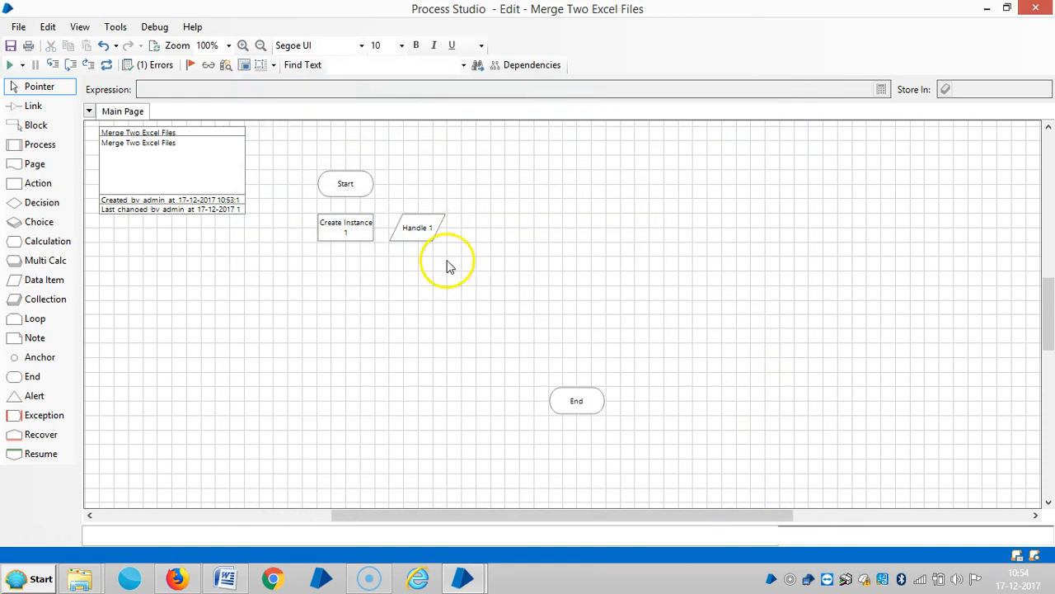
left_click_drag(429, 229, 775, 202)
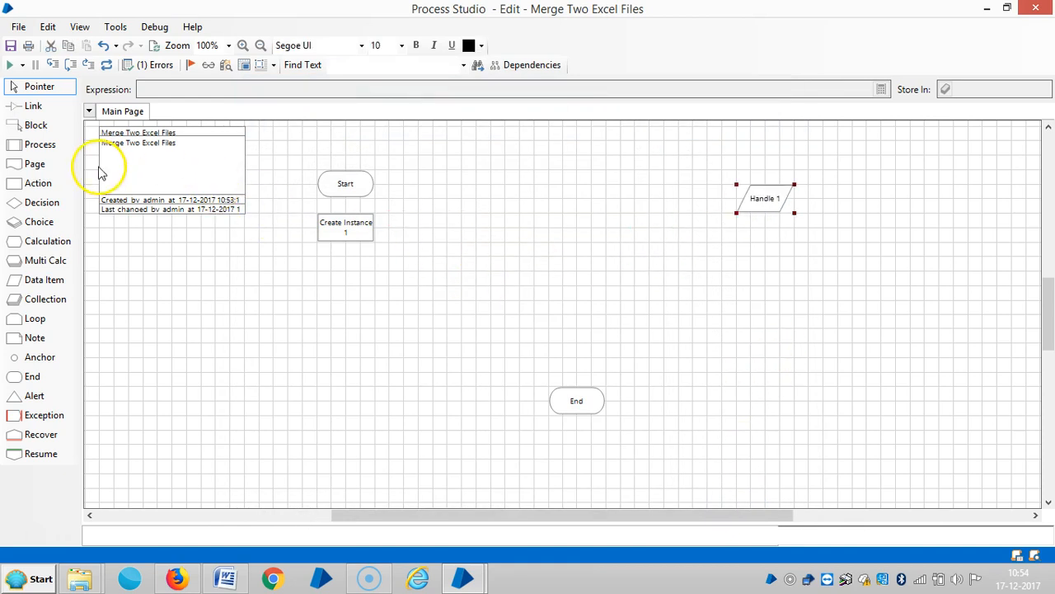
left_click(37, 144)
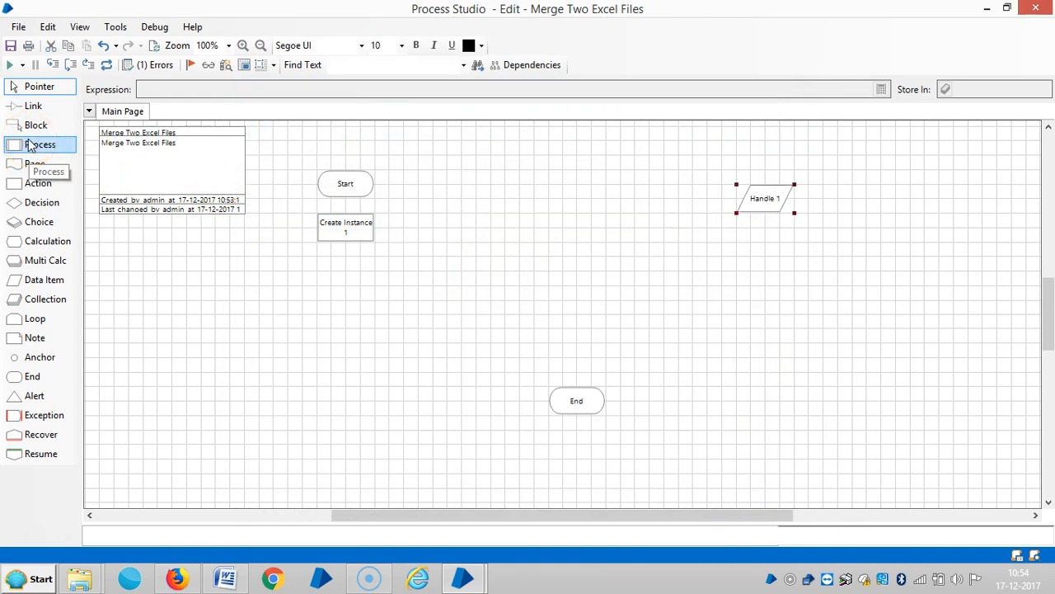
left_click(41, 203)
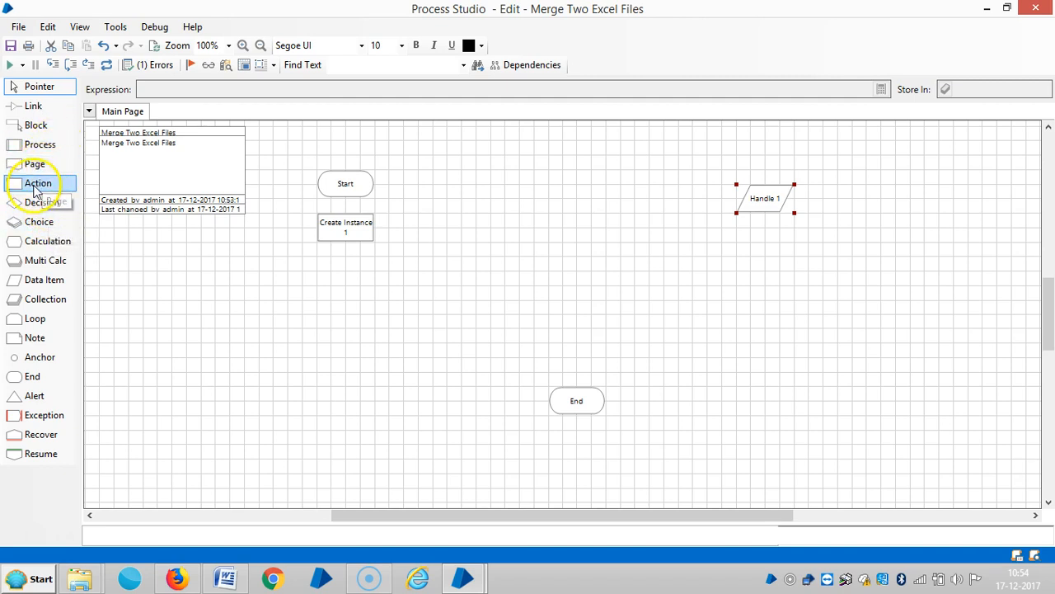
left_click(376, 301)
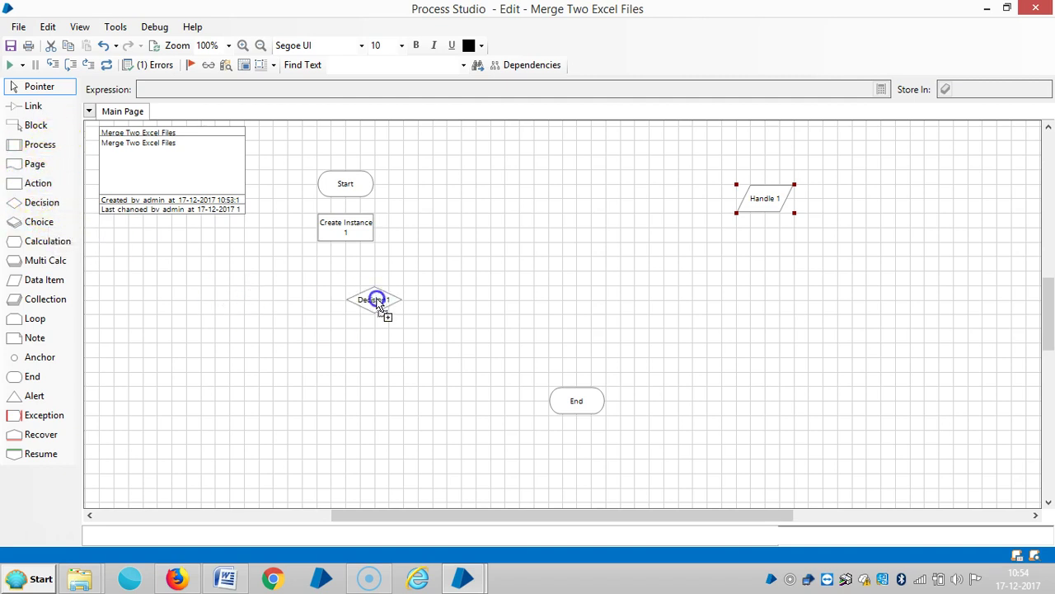
Step: Add an Action stage below Create Instance 1 set to MS Excel VBO's Open Workbook
left_click(38, 183)
left_click_drag(47, 189, 336, 274)
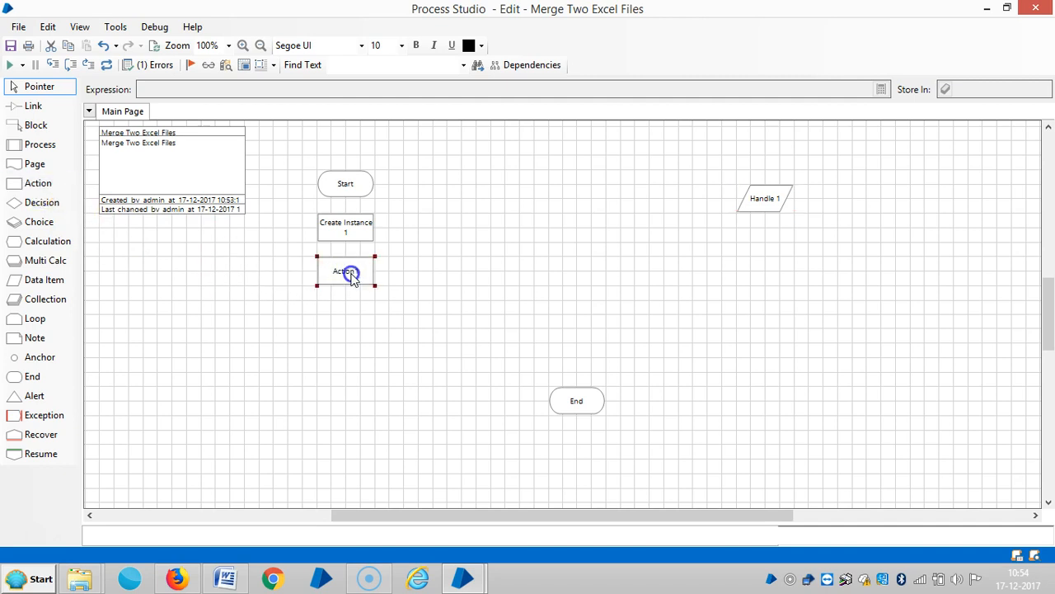
double_click(351, 275)
left_click(649, 136)
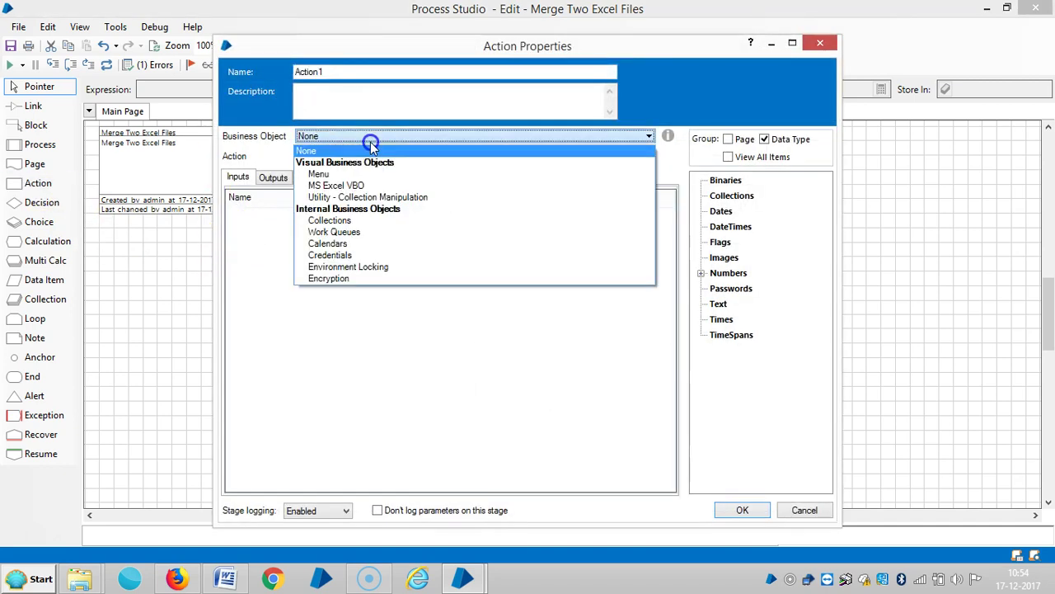
left_click(354, 186)
left_click(474, 155)
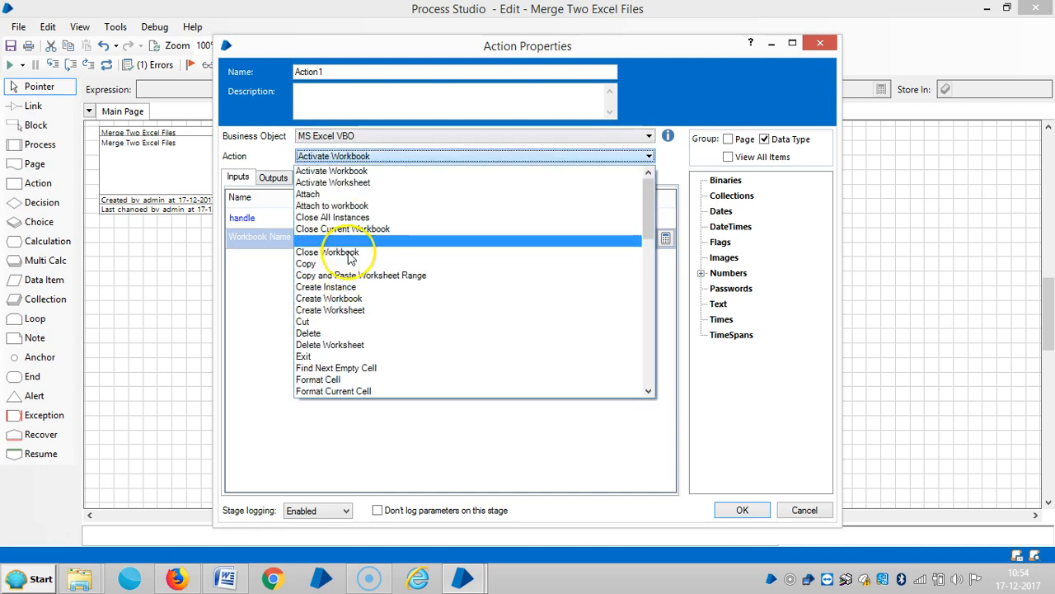
key("o")
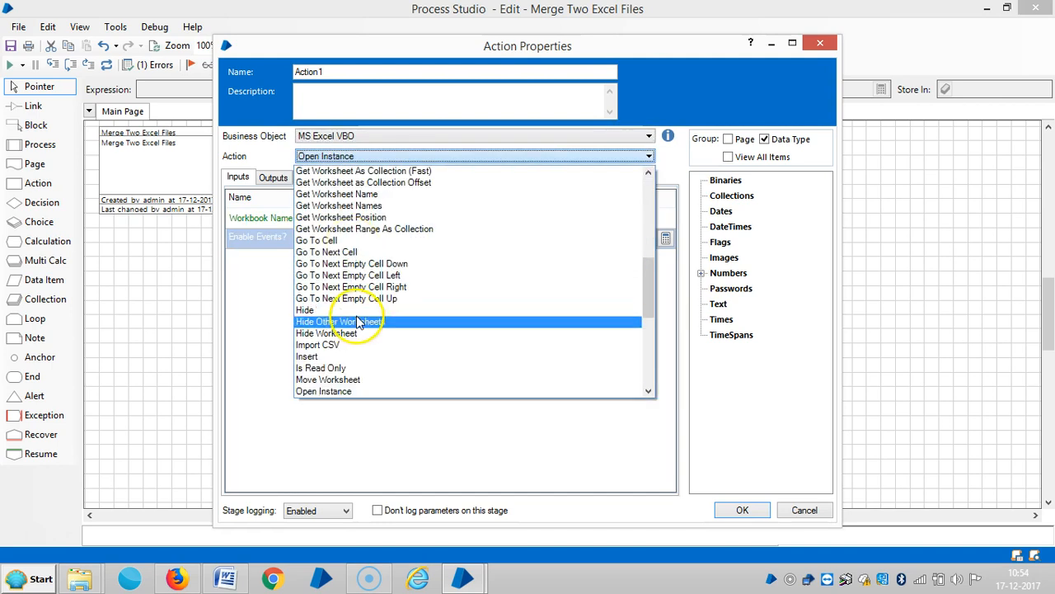
scroll(354, 313, "down", 3)
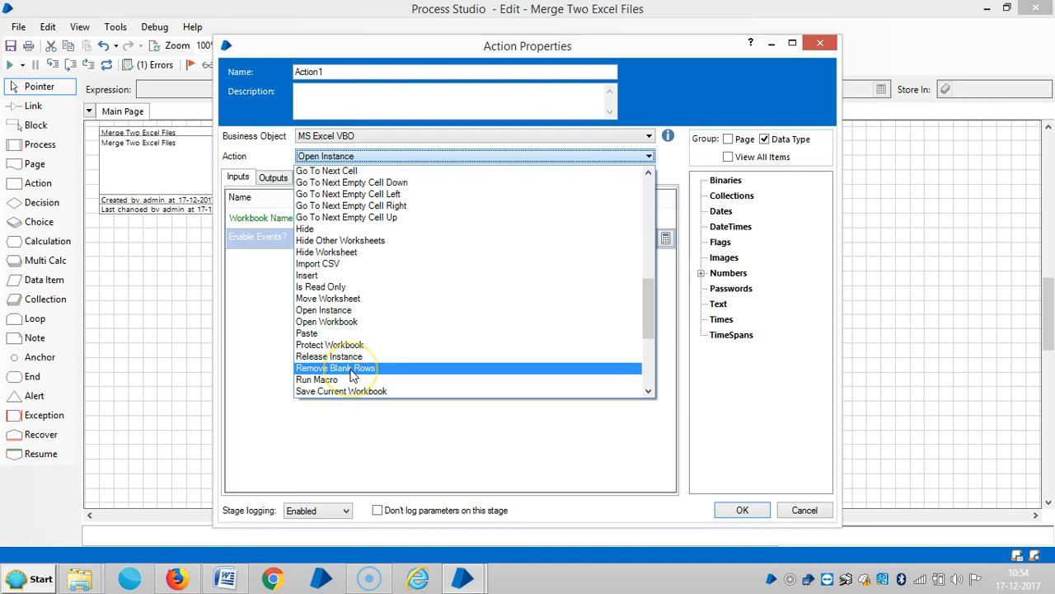
left_click(330, 322)
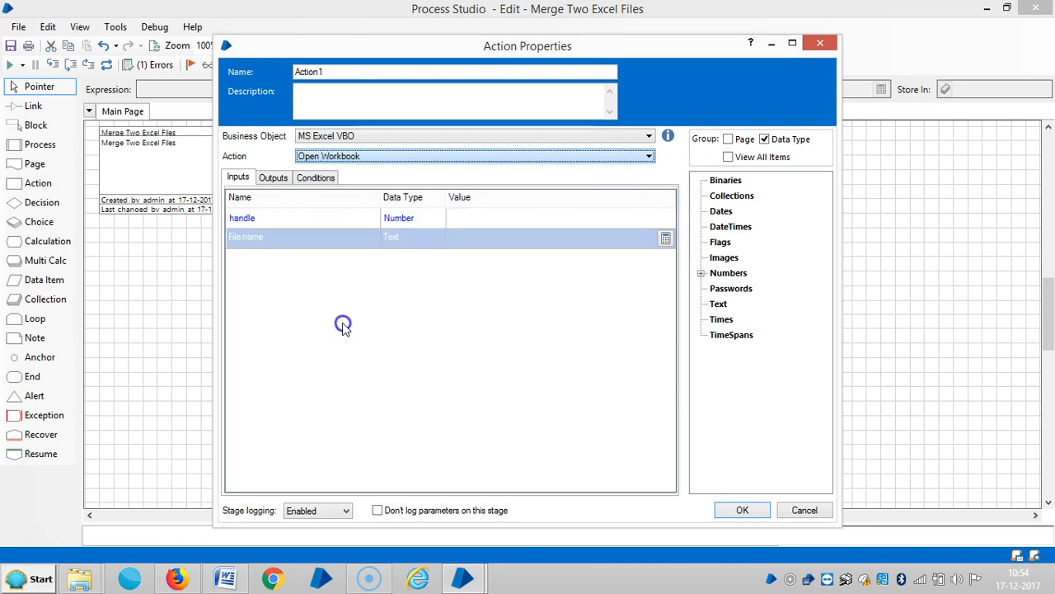
Step: Set the Open Workbook handle input to [Handle 1]
left_click(471, 219)
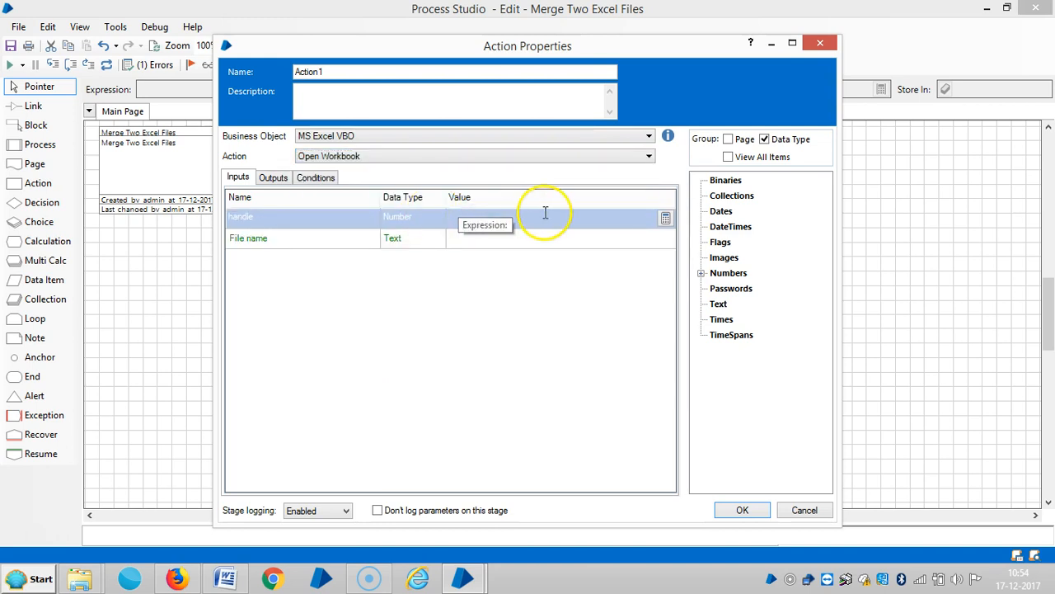
left_click(701, 272)
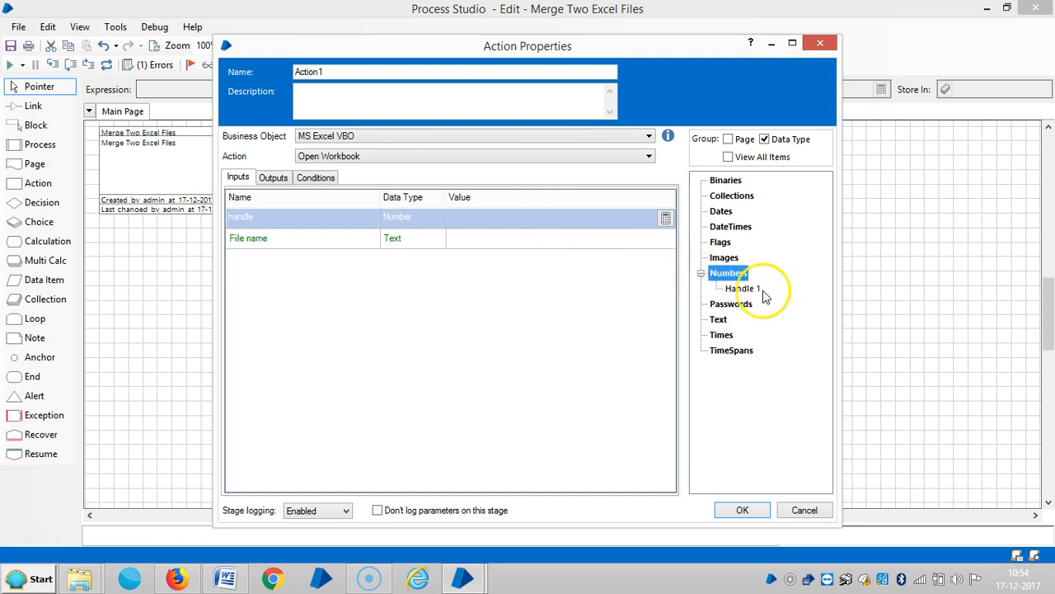
left_click(742, 288)
Step: Try pasting a File name expression, clear the wrong text, leave it empty and confirm the stage
left_click(479, 239)
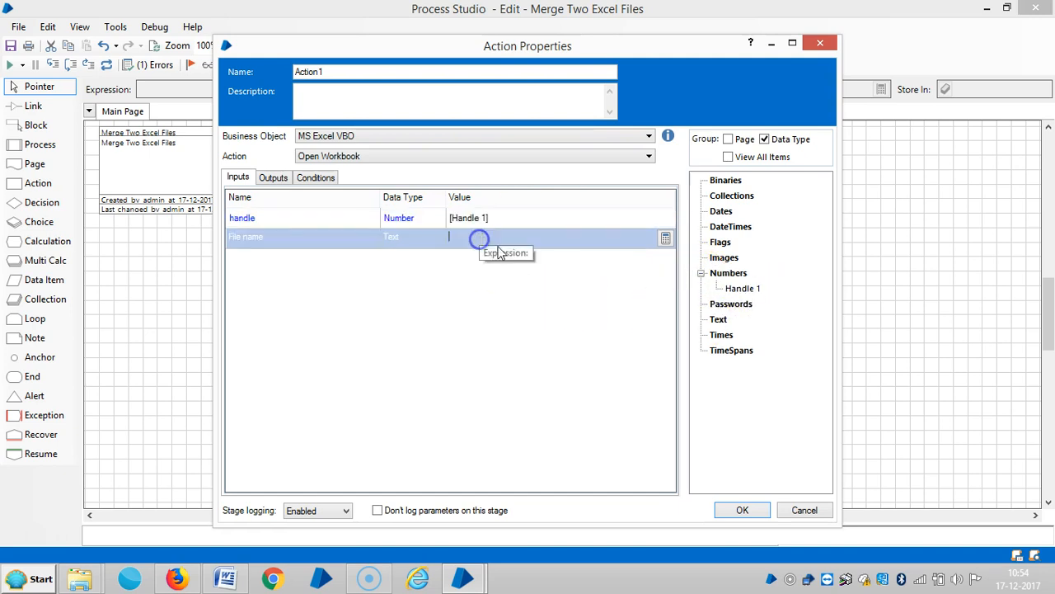
left_click(665, 238)
left_click(284, 178)
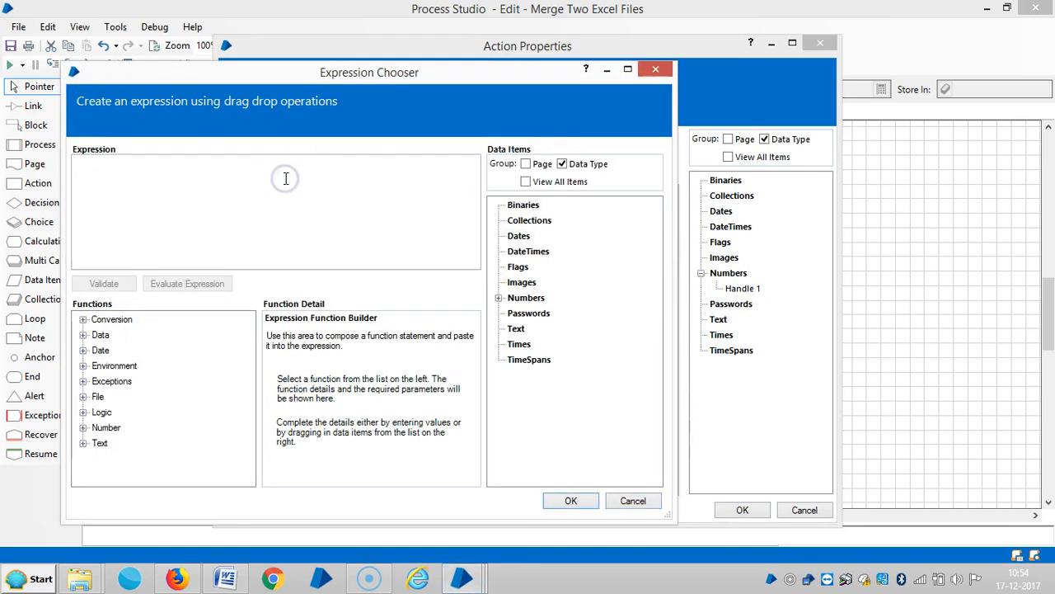
type("Merge Two Excel Files")
key("ctrl+a")
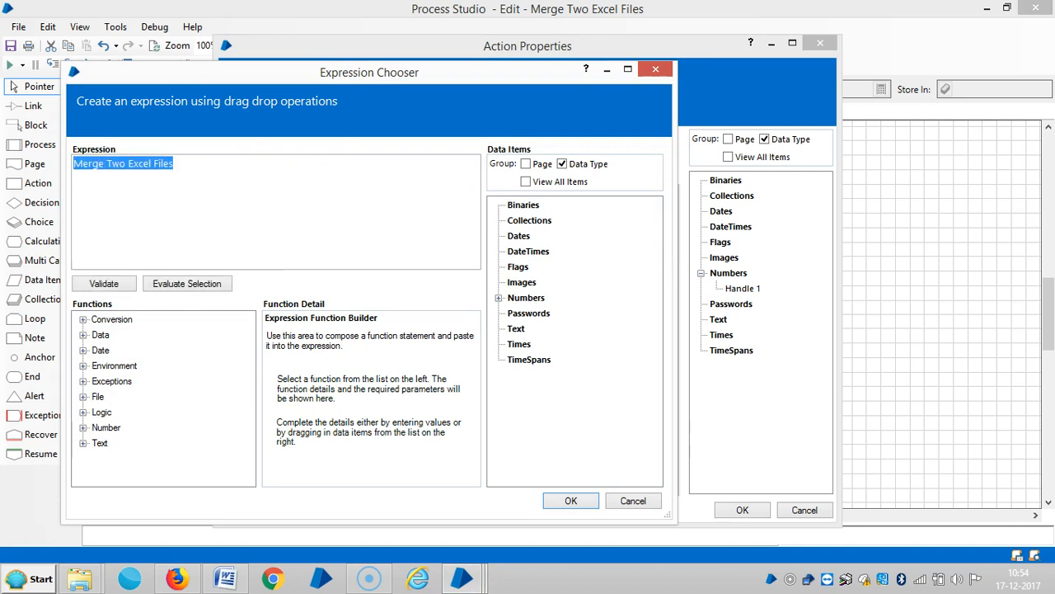
key("Delete")
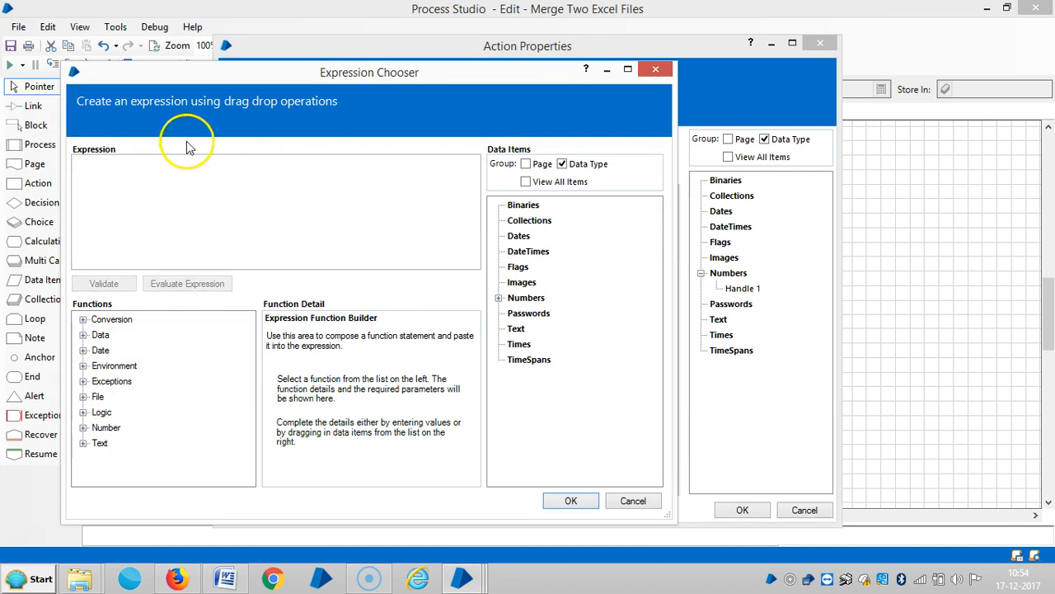
left_click(571, 501)
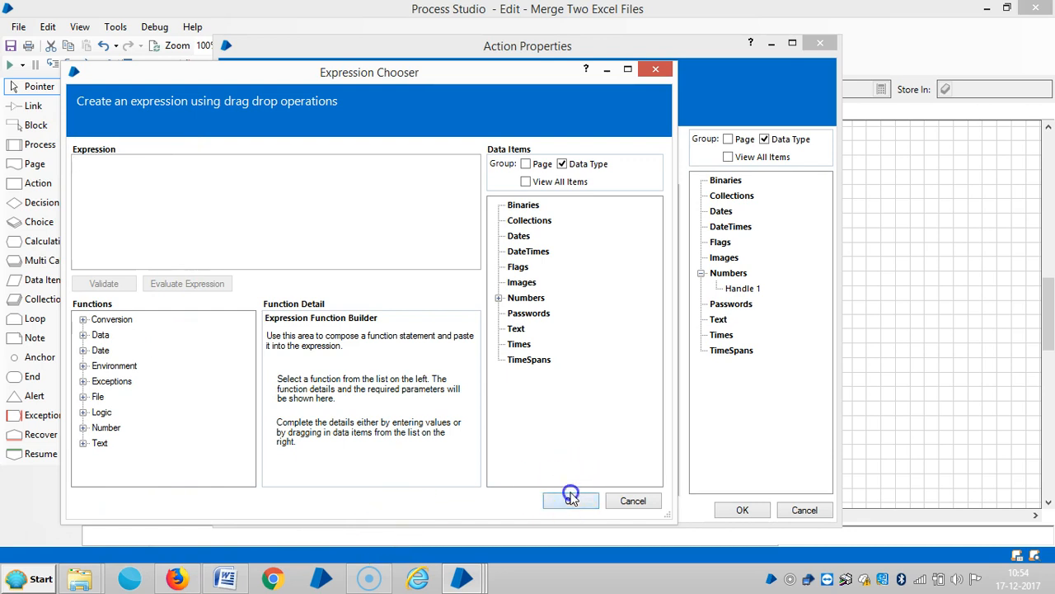
left_click(742, 510)
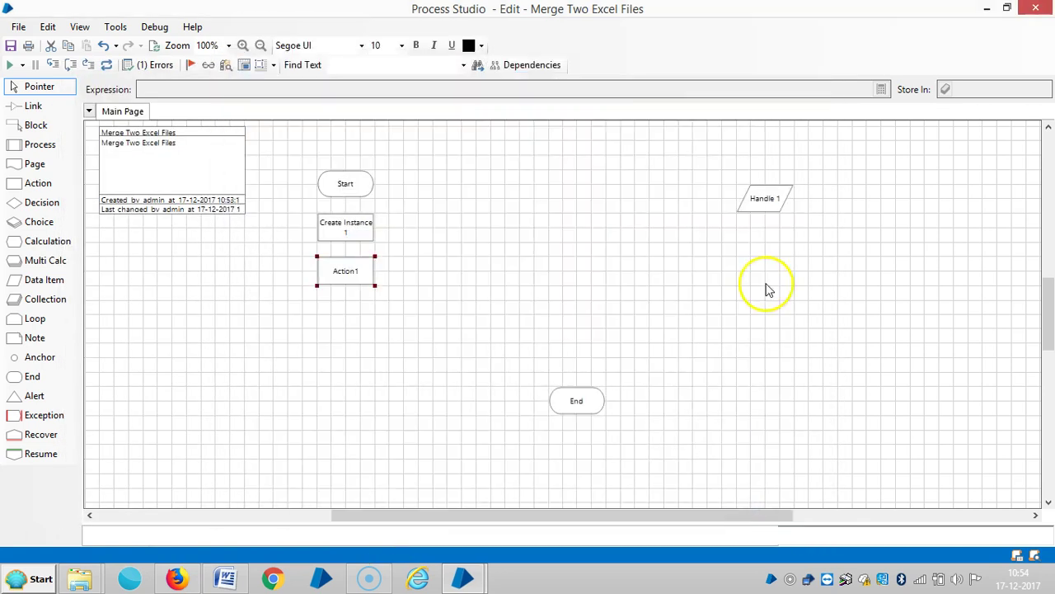
left_click(988, 11)
Step: Minimize Blue Prism and copy Financial Copy 1's full path from the Excel Files folder
left_click(989, 12)
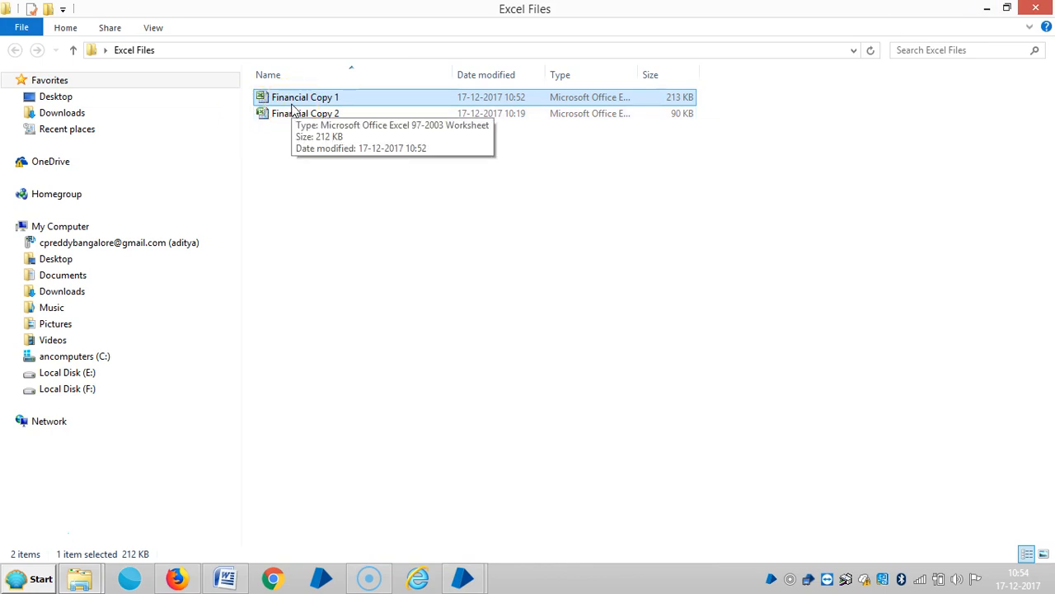
right_click(295, 105)
left_click(353, 253)
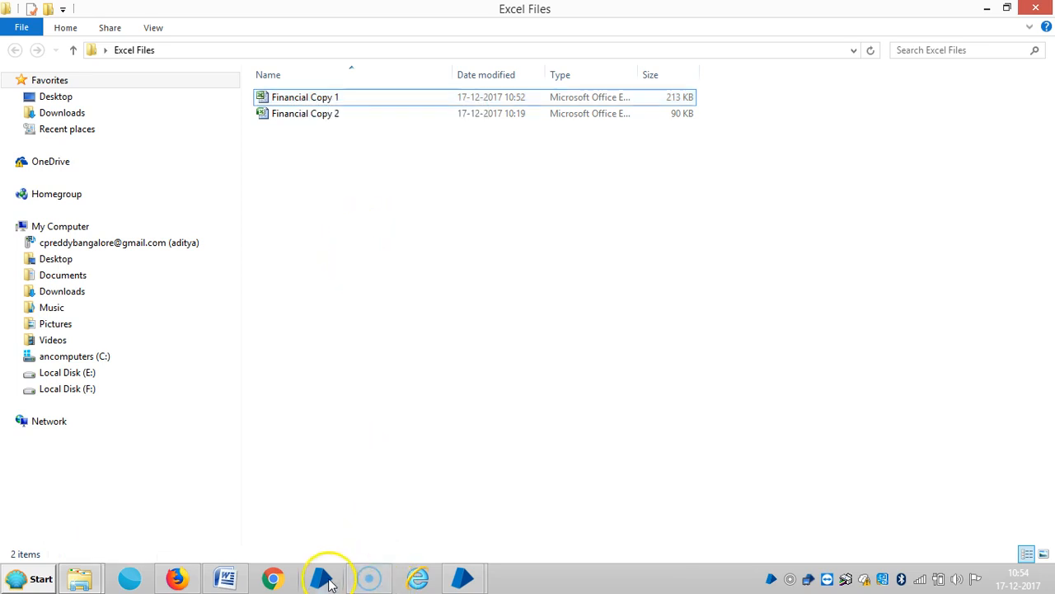
Step: Back in the Action1 stage, paste Financial Copy 1's path as the File name expression
left_click(519, 503)
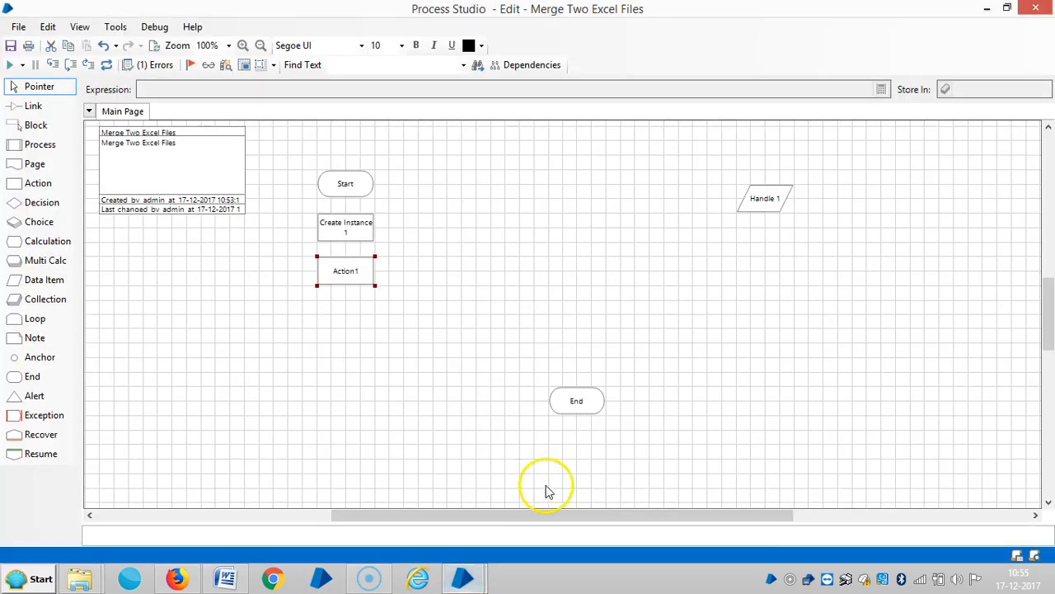
double_click(350, 260)
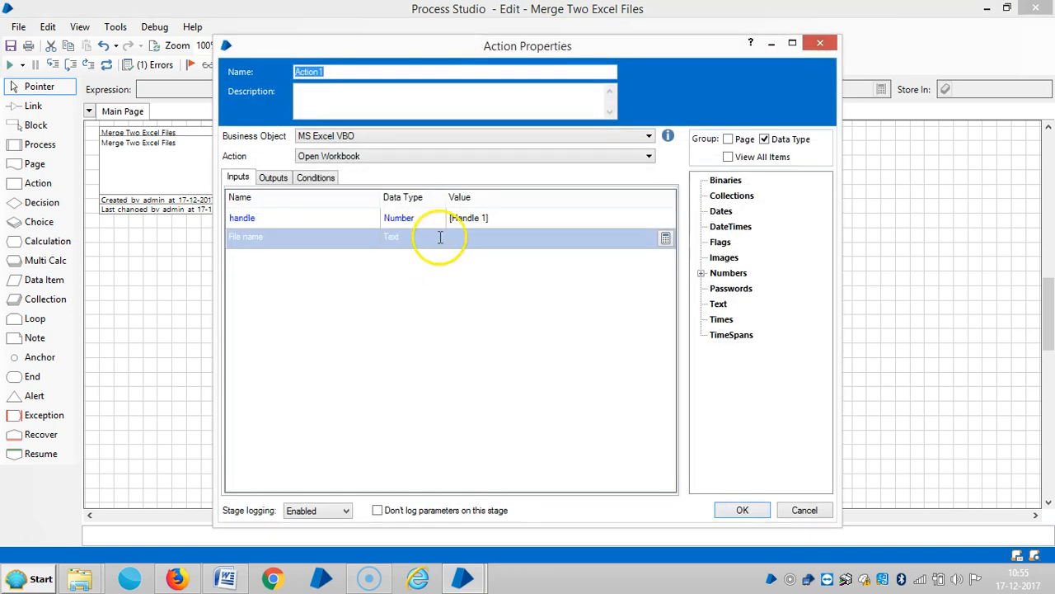
left_click(664, 238)
left_click(330, 254)
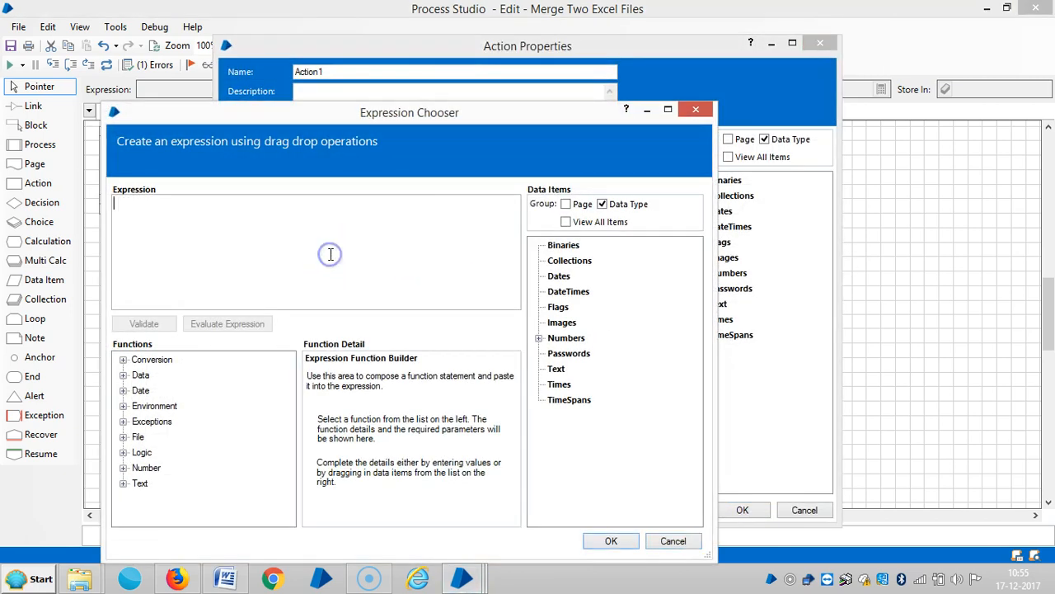
key("ctrl+v")
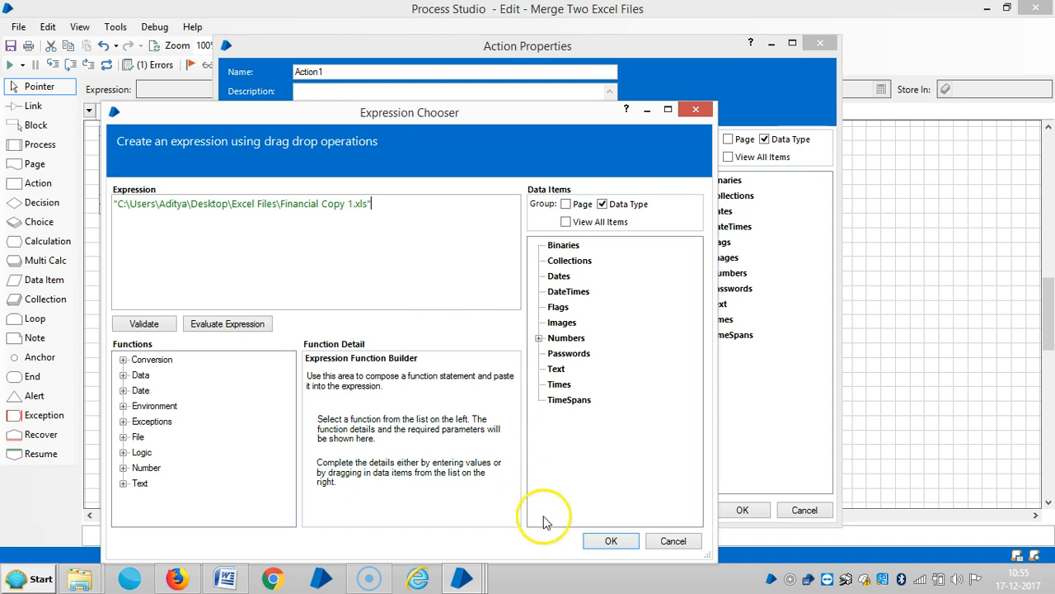
left_click(611, 540)
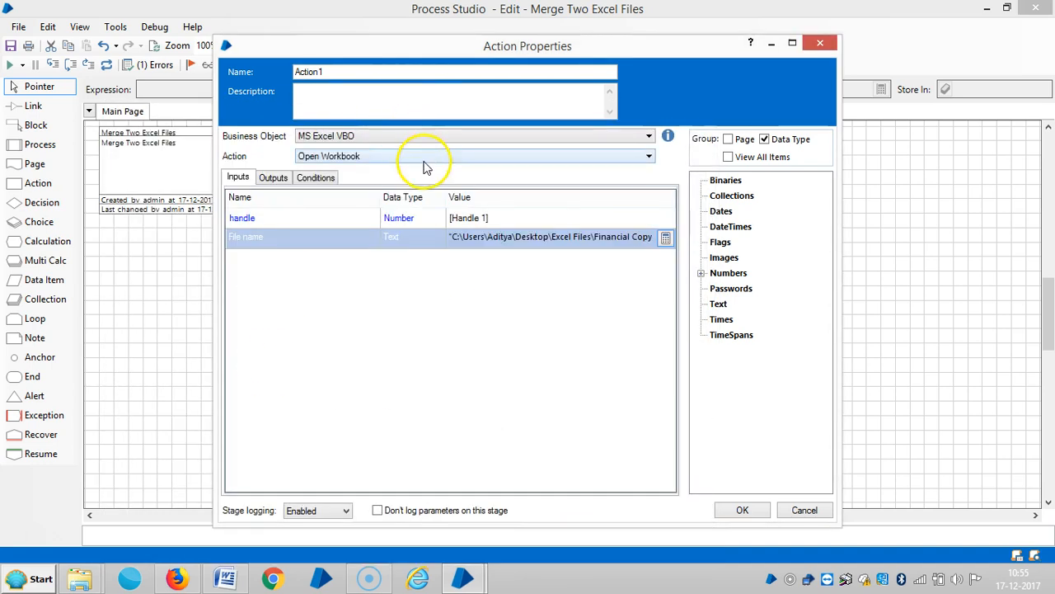
Step: Store the output in a new Workbook Name item, rename the stage Open Work Book 1 and move the item right
left_click(273, 177)
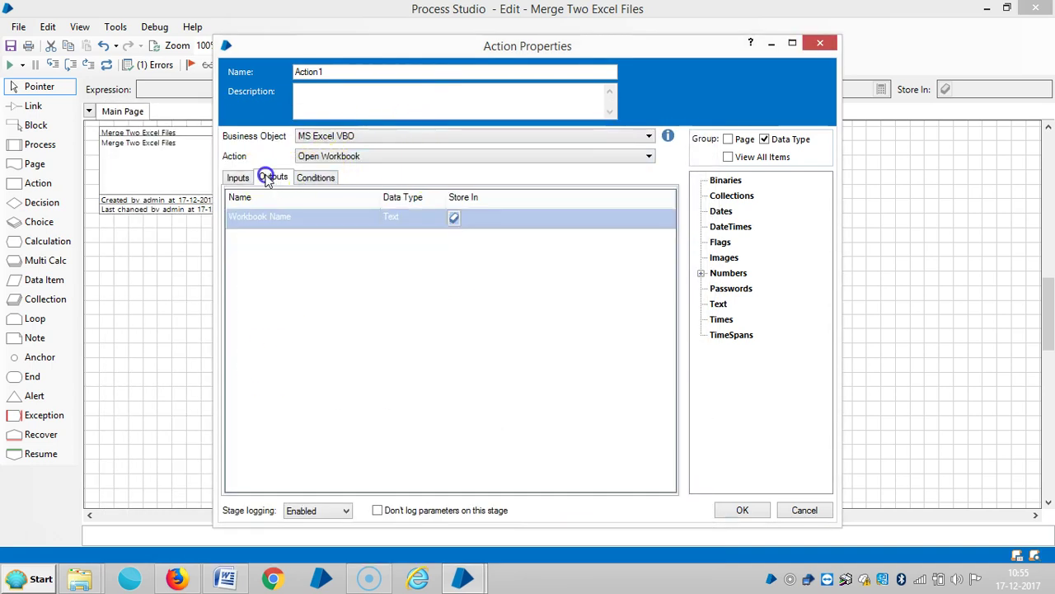
left_click(480, 217)
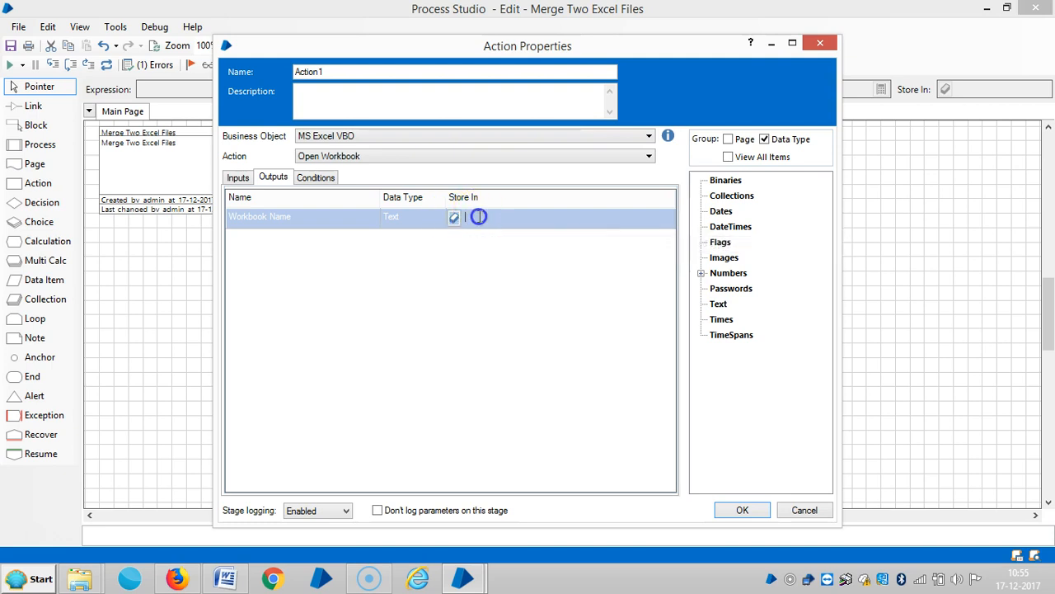
left_click(454, 221)
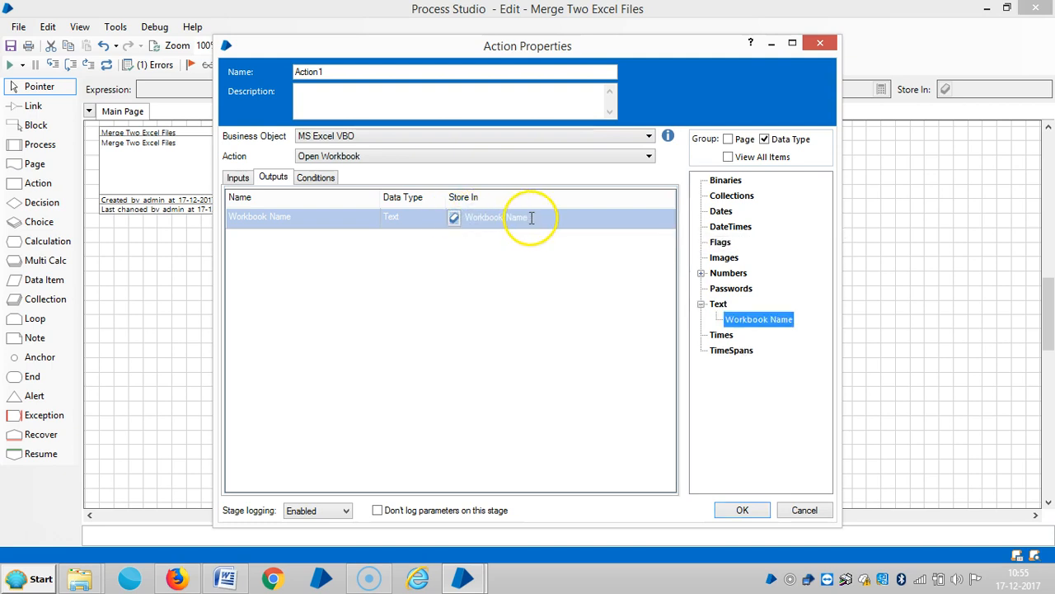
double_click(373, 71)
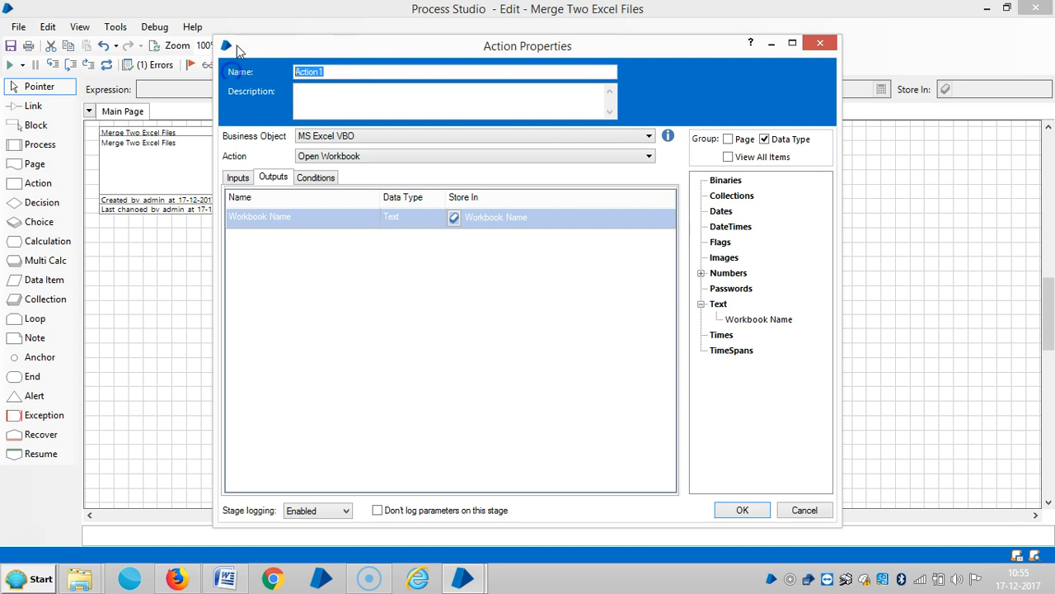
type("Open Work Book")
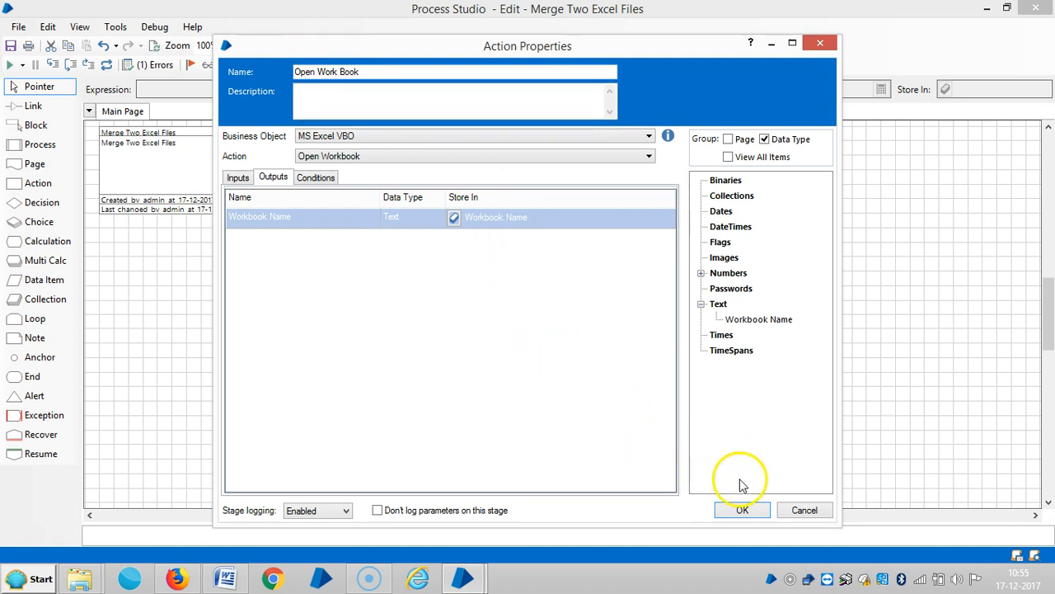
left_click(742, 510)
type("1")
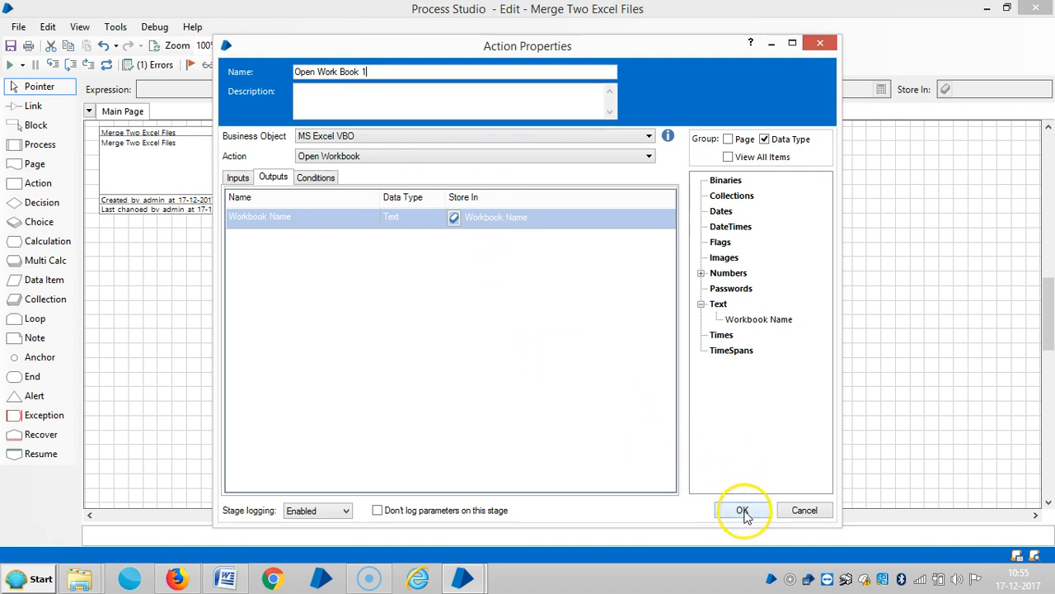
left_click(743, 511)
mouse_move(424, 272)
left_mouse_down()
mouse_move(816, 277)
mouse_move(750, 255)
left_mouse_up()
Step: Add an Action stage below Open Work Book 1 set to MS Excel VBO's Get Worksheet As Collection
left_click(532, 256)
left_click(35, 164)
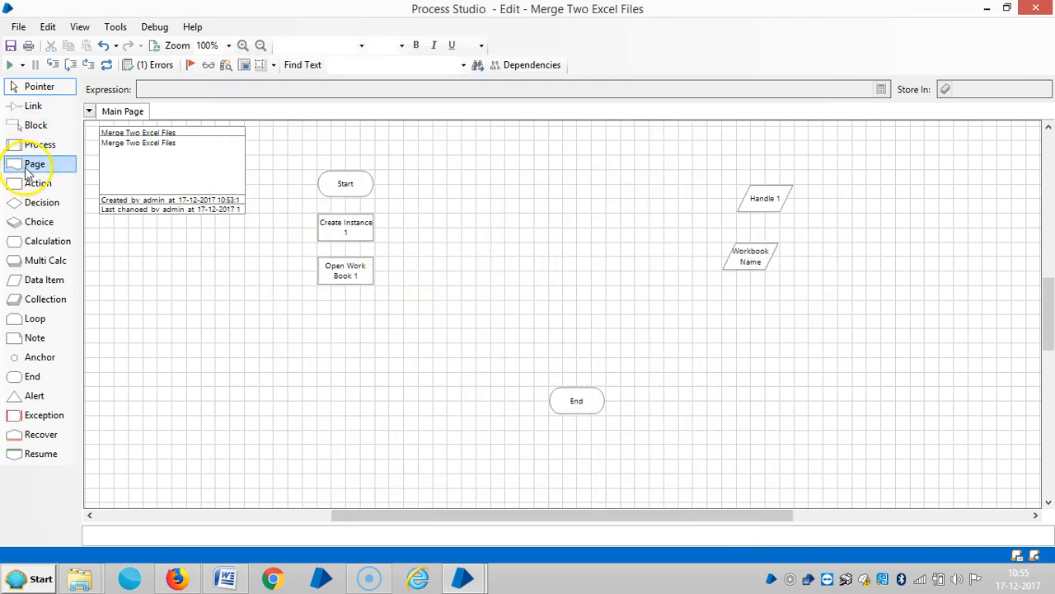
left_click(38, 183)
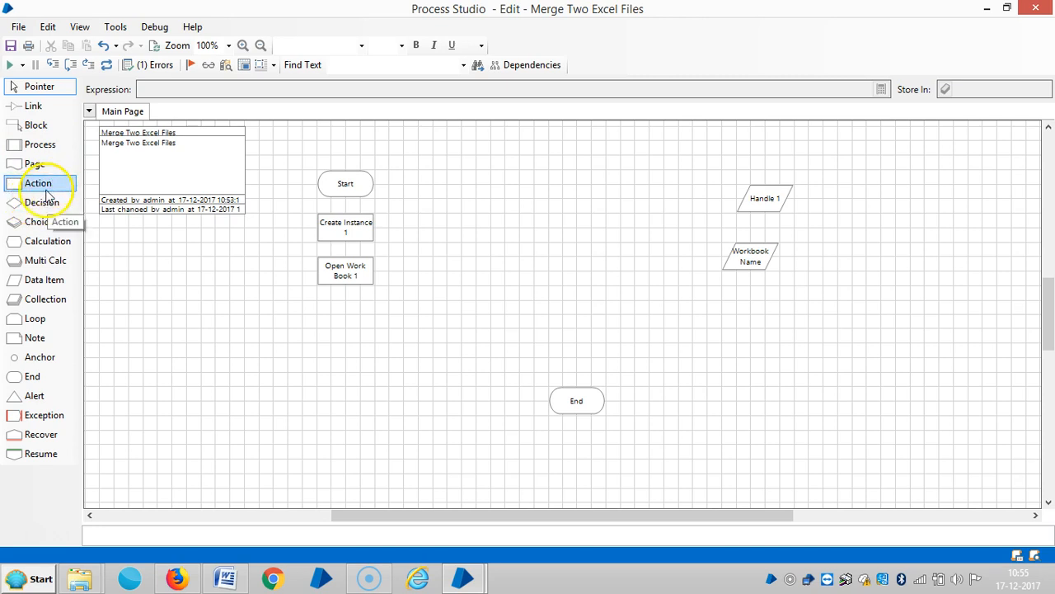
left_click_drag(35, 186, 86, 268)
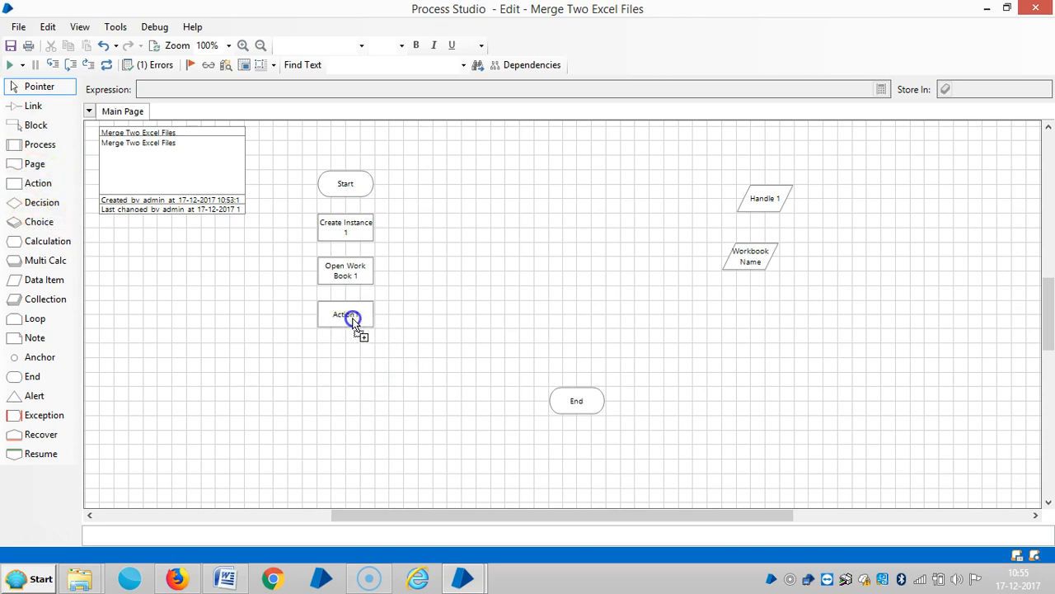
double_click(353, 319)
type("Get Work Sheet as a Collection 1")
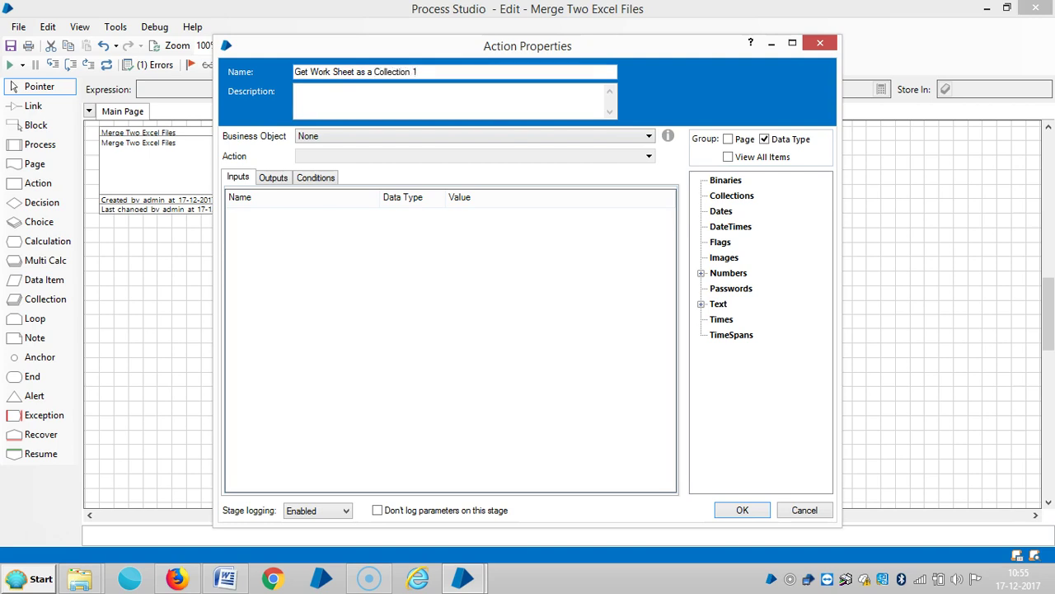
left_click(338, 136)
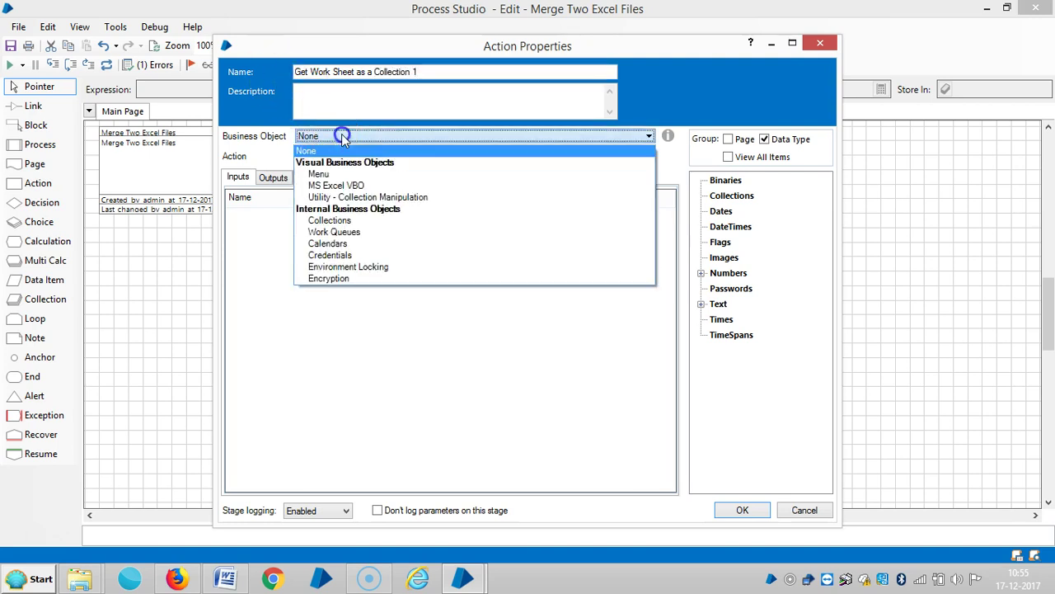
left_click(338, 186)
left_click(474, 156)
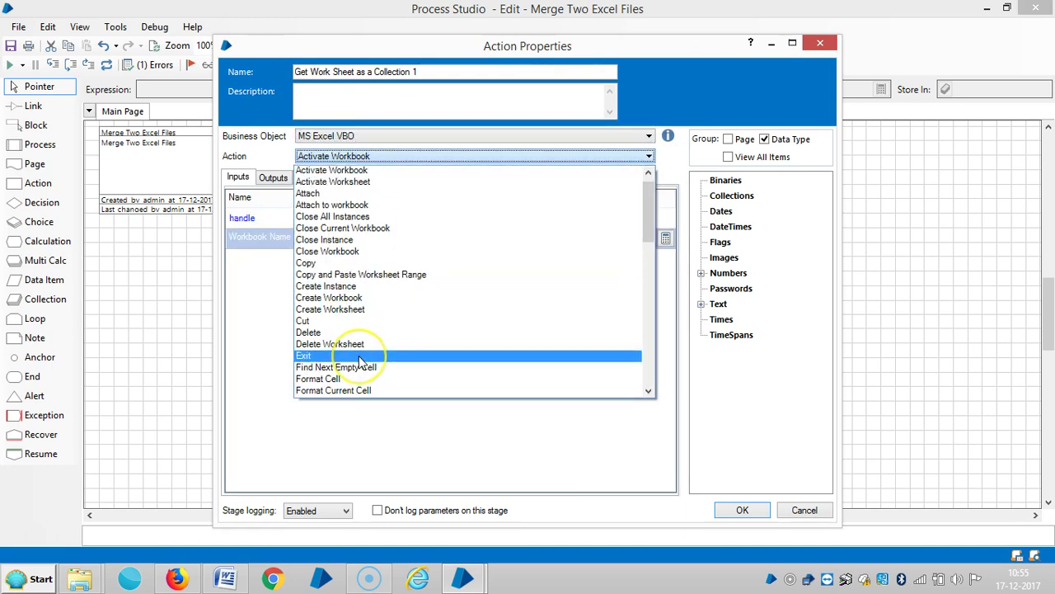
key("g")
scroll(363, 363, "down", 3)
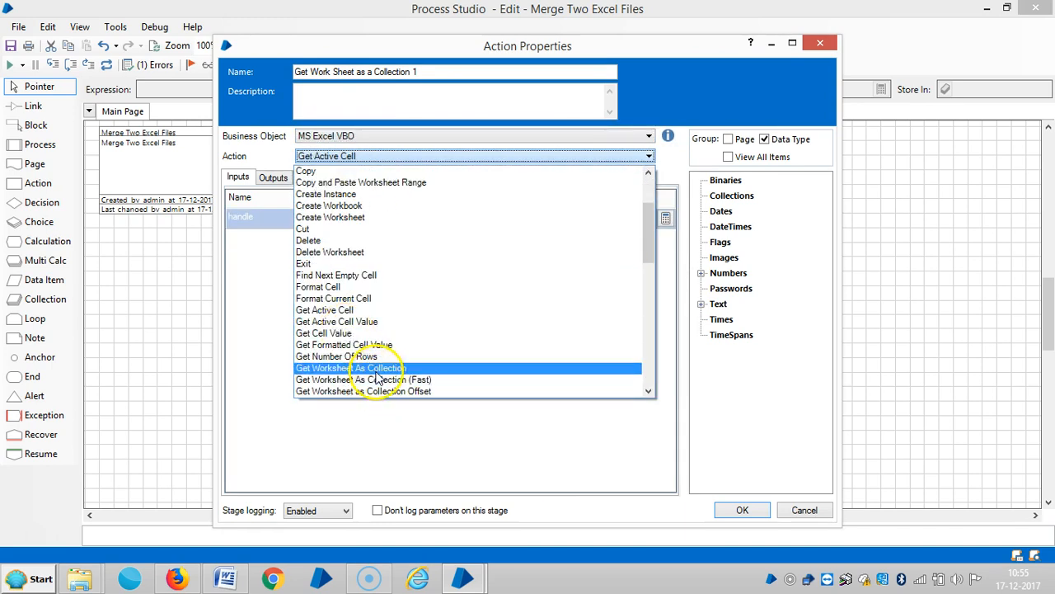
left_click(363, 368)
Step: Feed Handle 1 and Workbook Name into the handle and Worksheet Name inputs and confirm
left_click(494, 216)
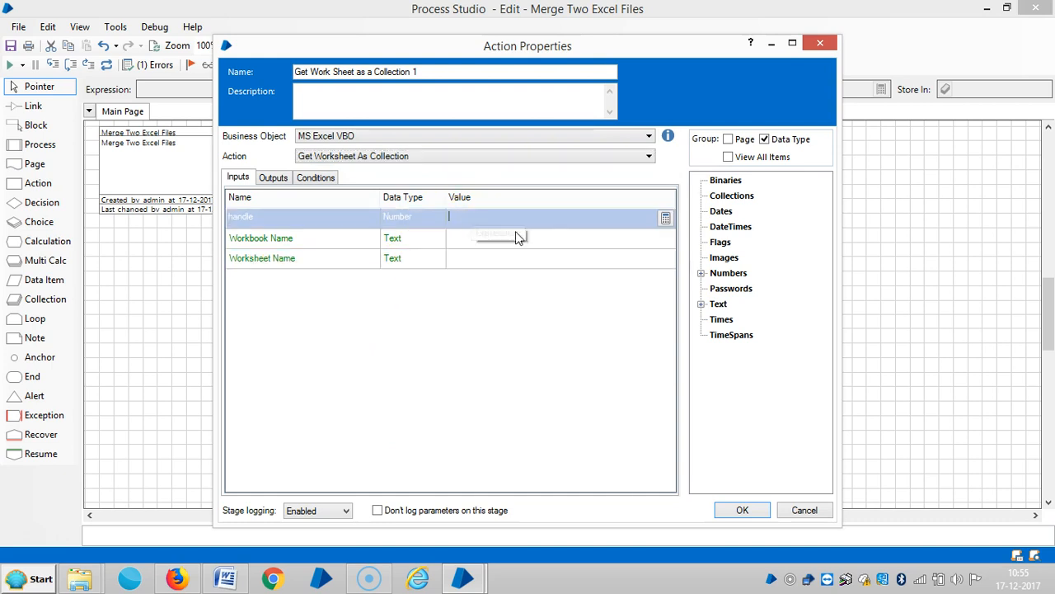
double_click(729, 272)
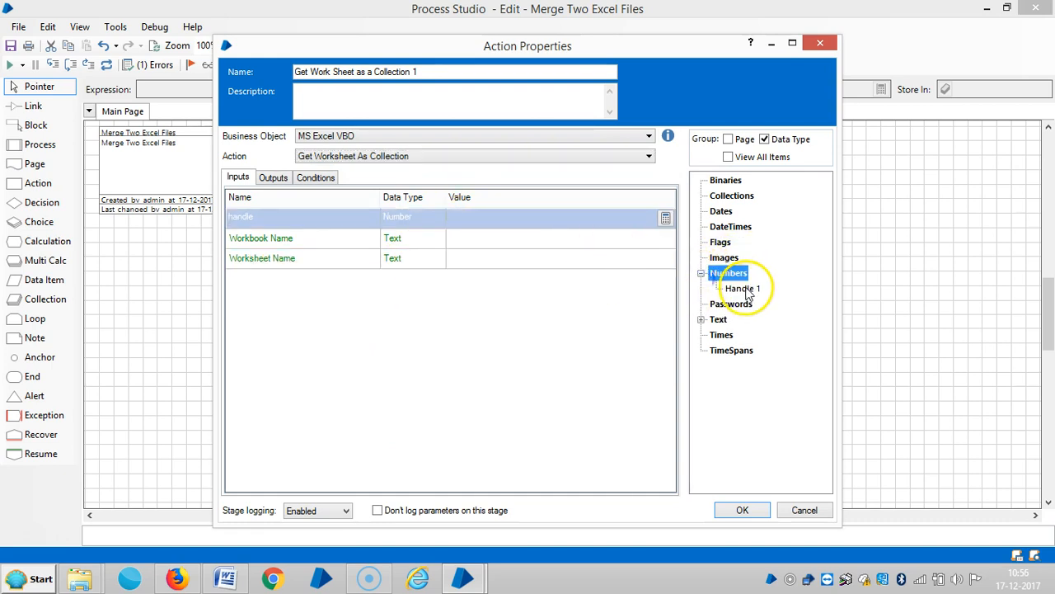
left_click_drag(742, 288, 494, 216)
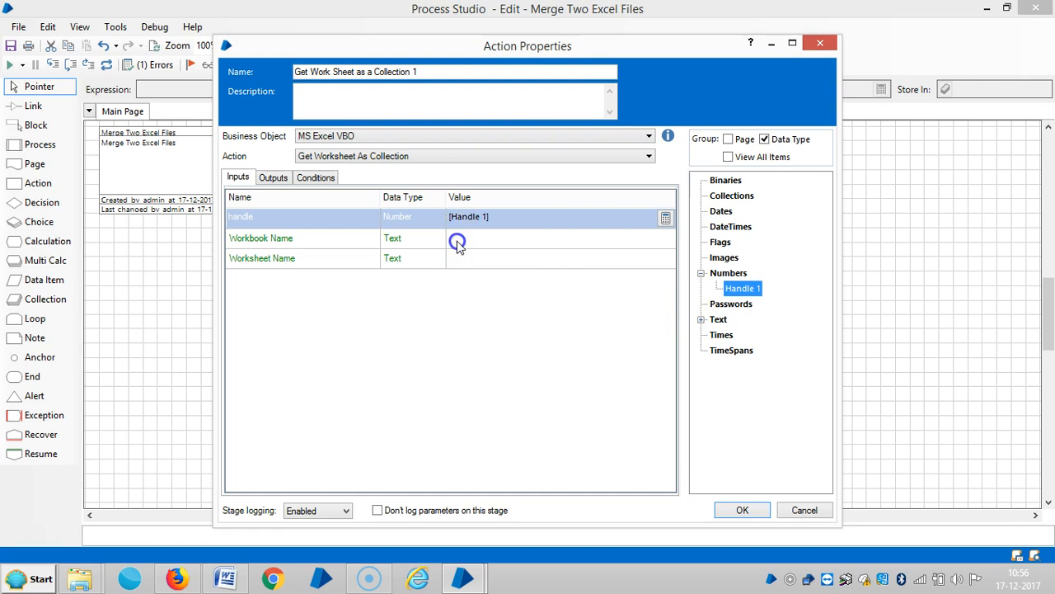
left_click(458, 240)
double_click(718, 319)
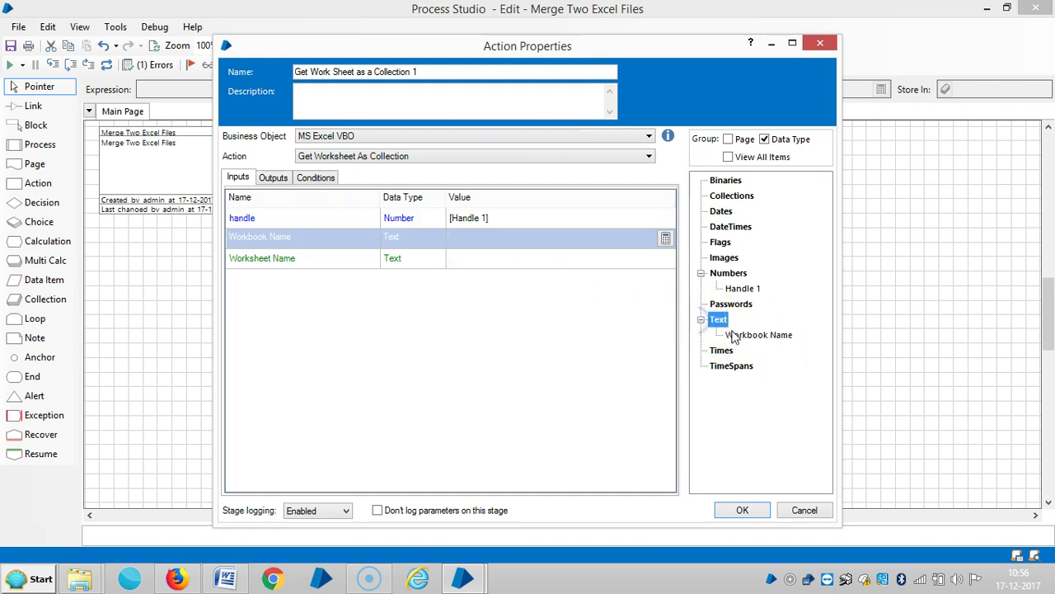
left_click_drag(747, 335, 583, 257)
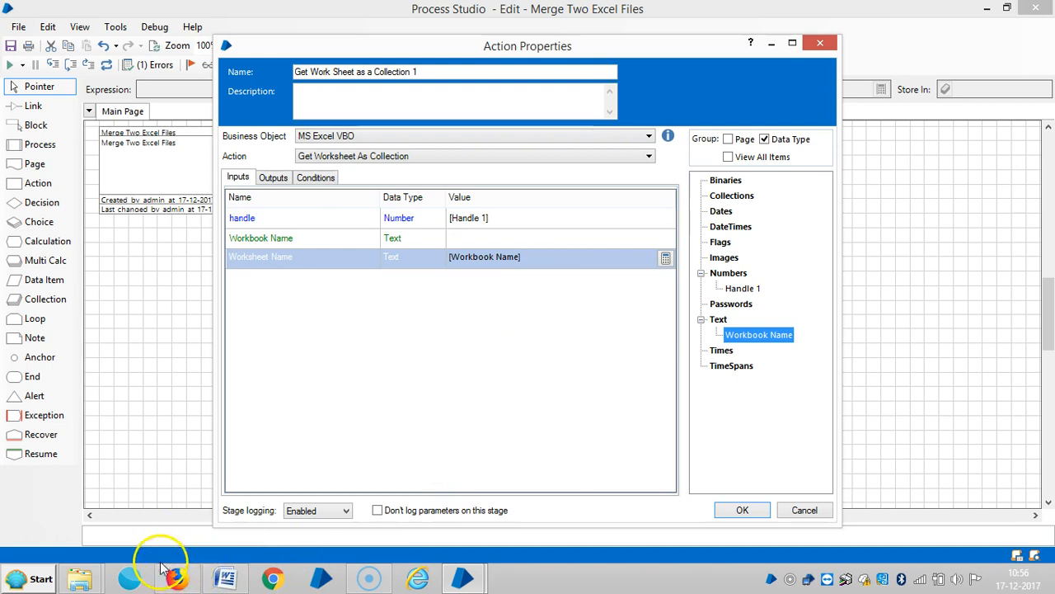
left_click(742, 510)
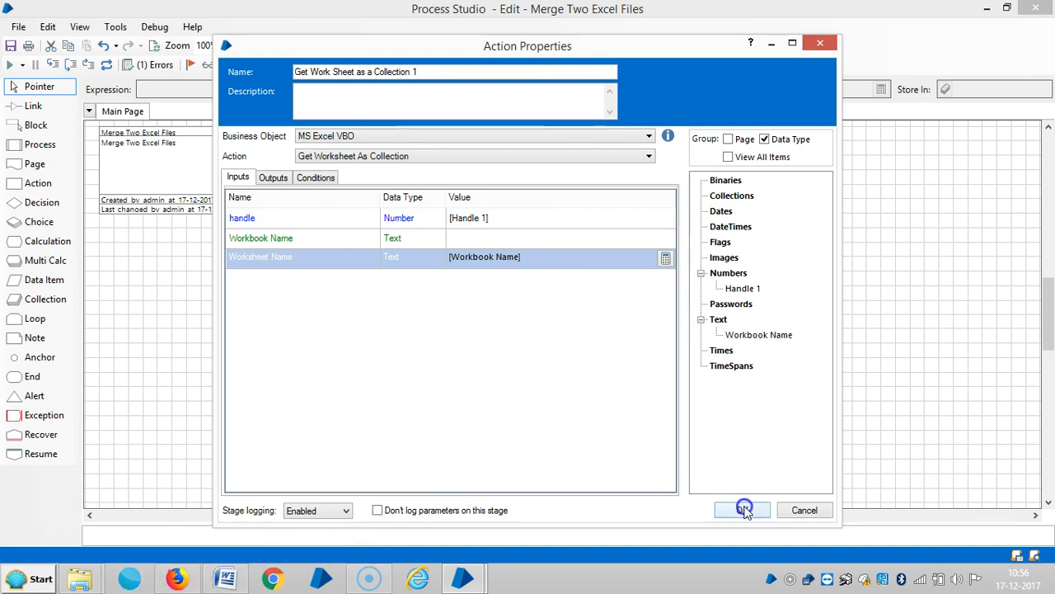
Step: Minimise Blue Prism and open Financial Copy 1 in Excel from the Excel Files folder
left_click(988, 8)
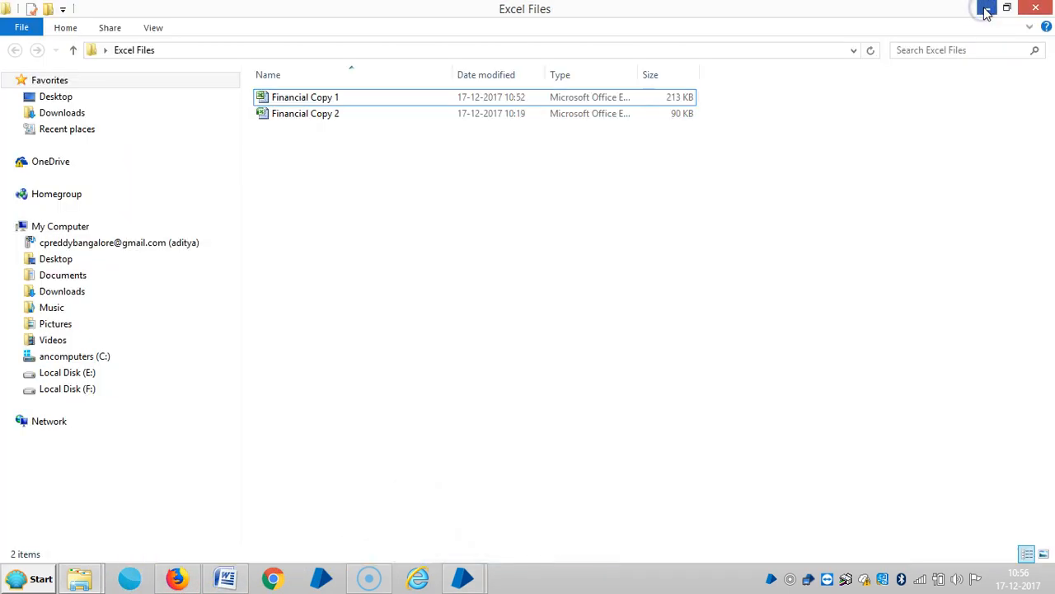
left_click(334, 98)
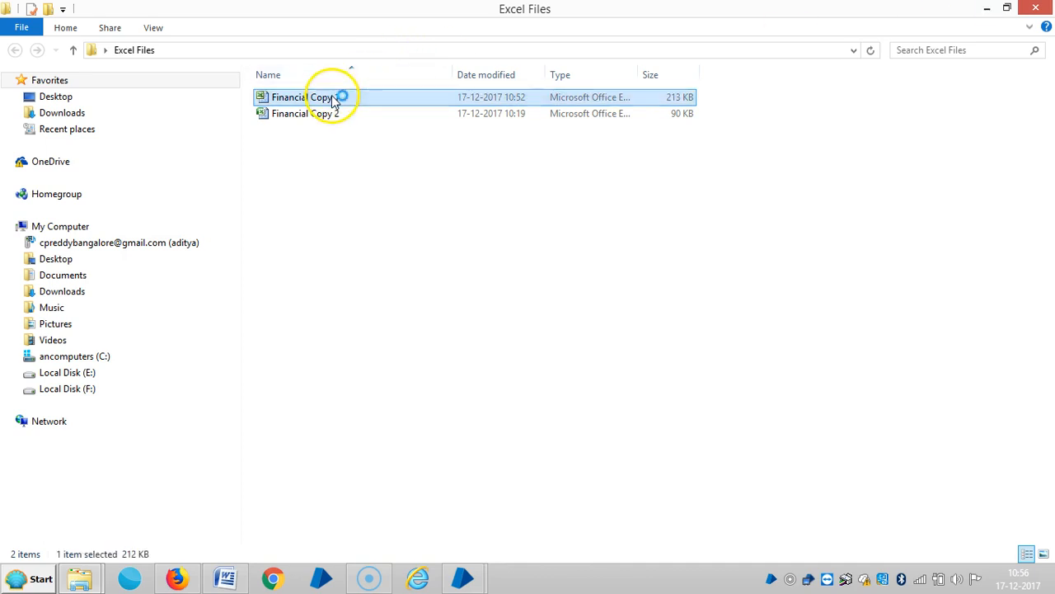
double_click(334, 98)
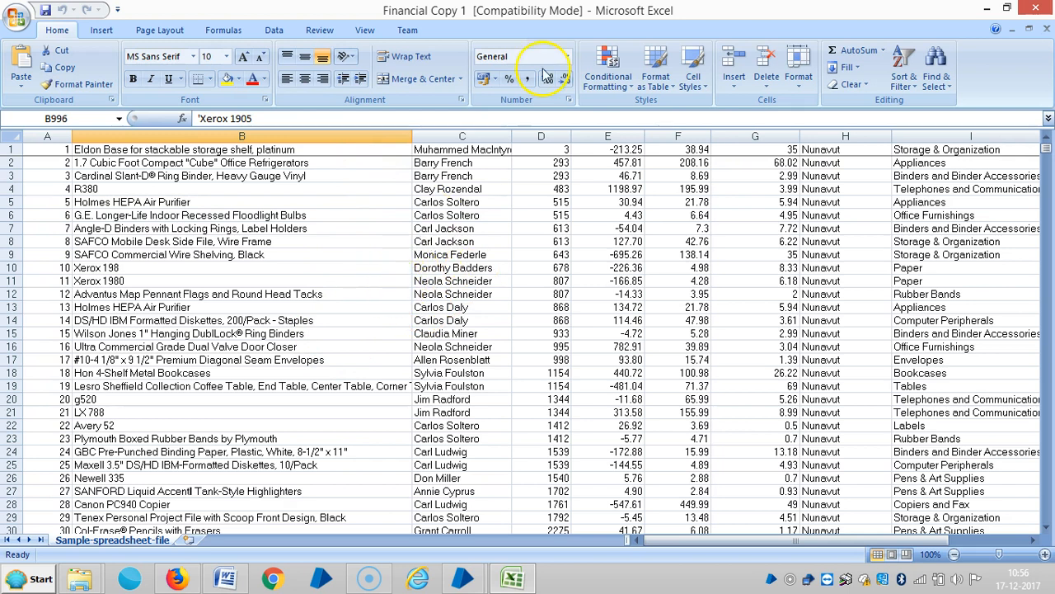
Step: Read the worksheet name Sample-spreadsheet-file from the Excel sheet tab and return to Process Studio
double_click(606, 16)
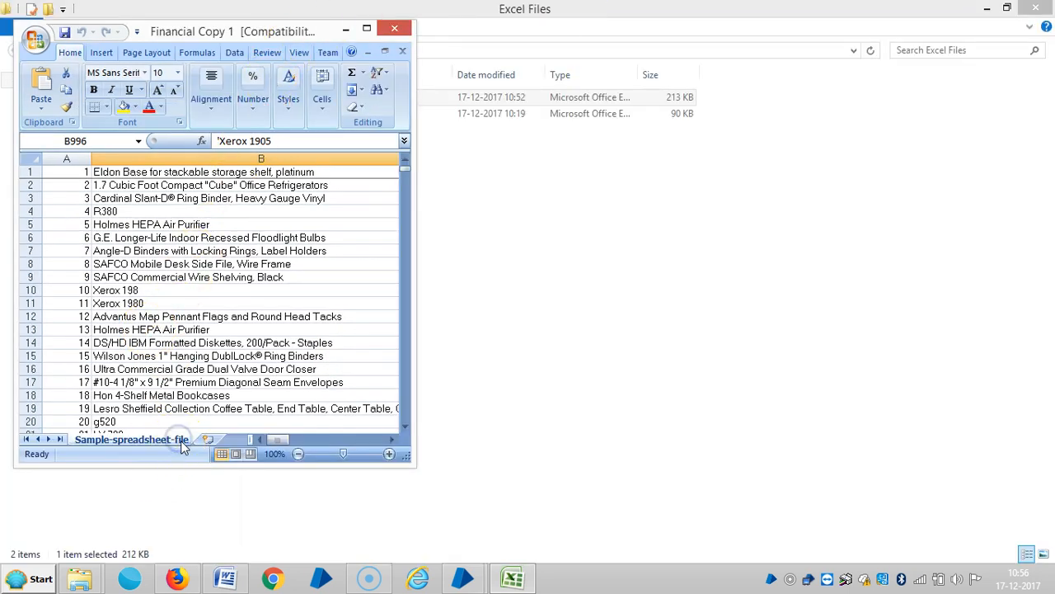
double_click(151, 439)
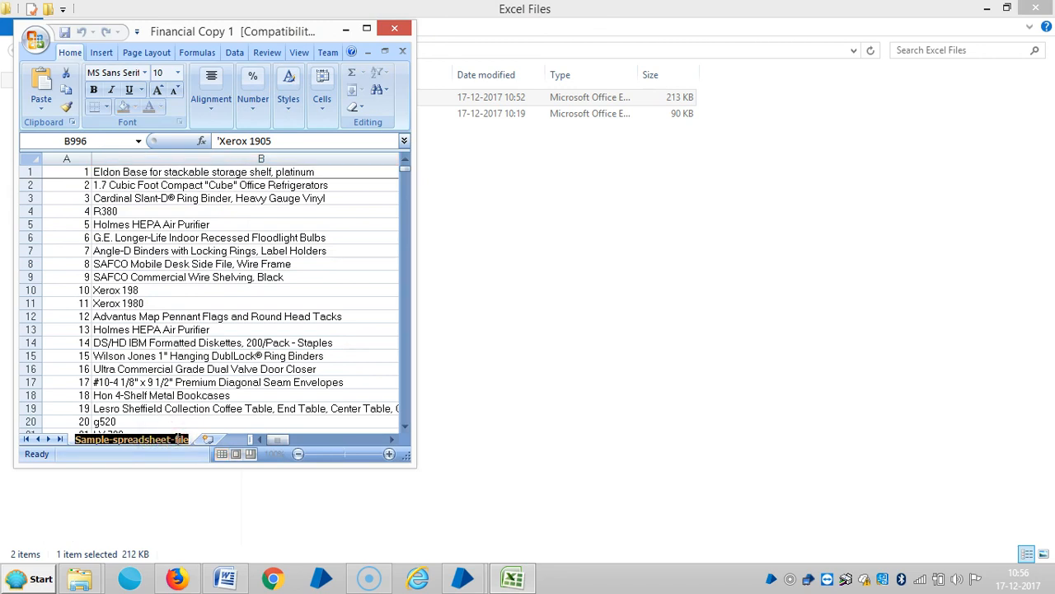
left_click(190, 395)
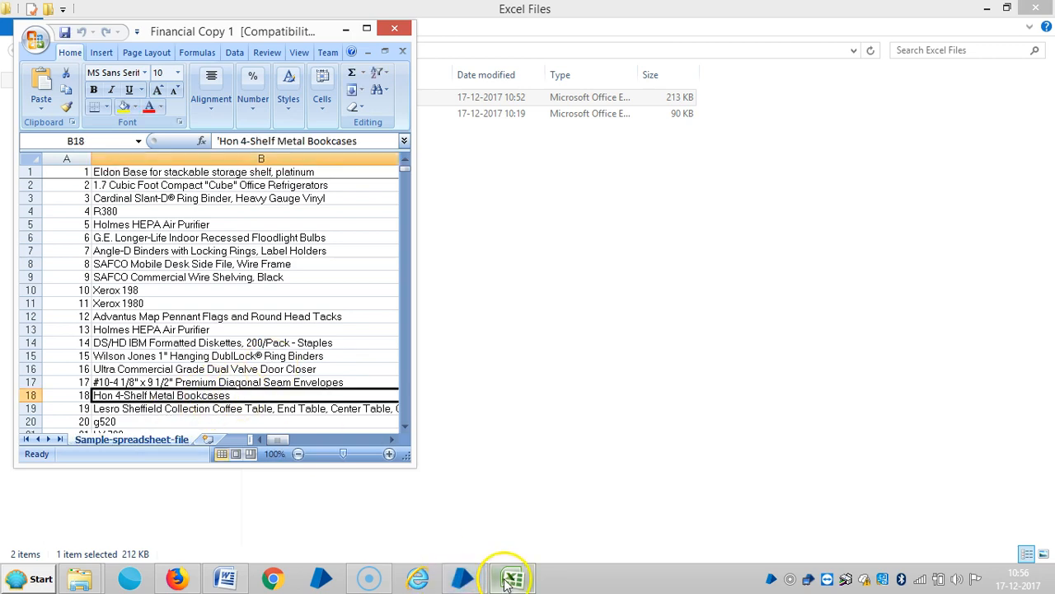
left_click(464, 579)
Step: Set the Get Work Sheet stage's Worksheet Name input to the quoted text "Sample-spreadsheet-file"
left_click(554, 505)
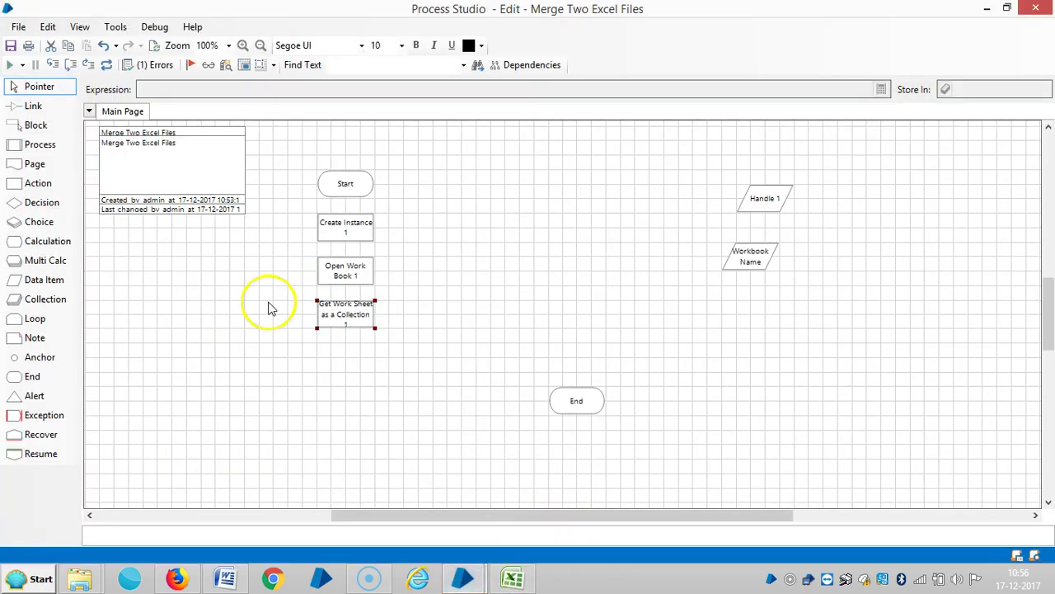
double_click(334, 329)
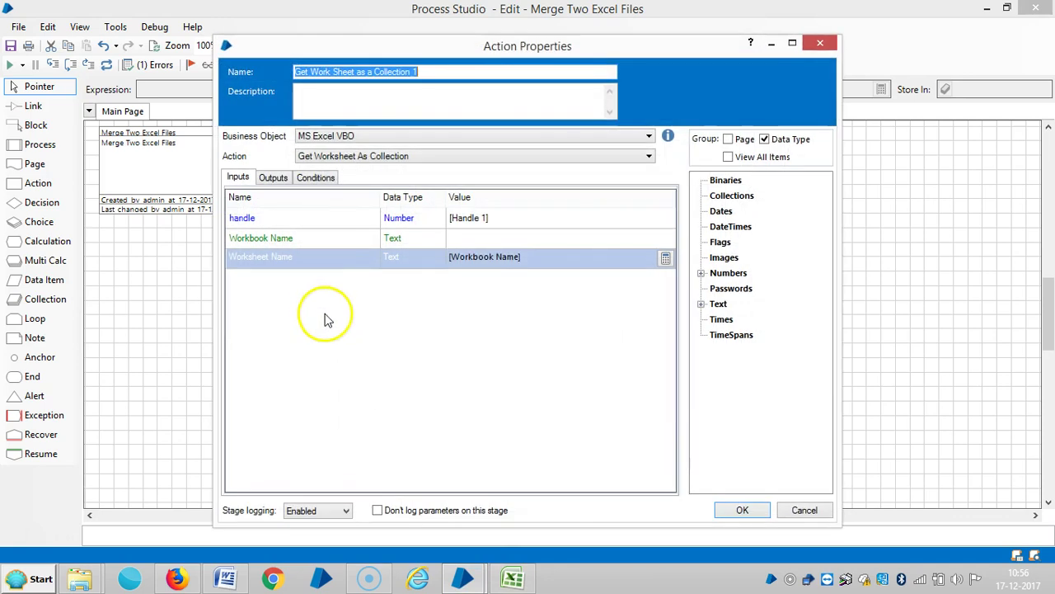
left_click(472, 240)
left_click(517, 258)
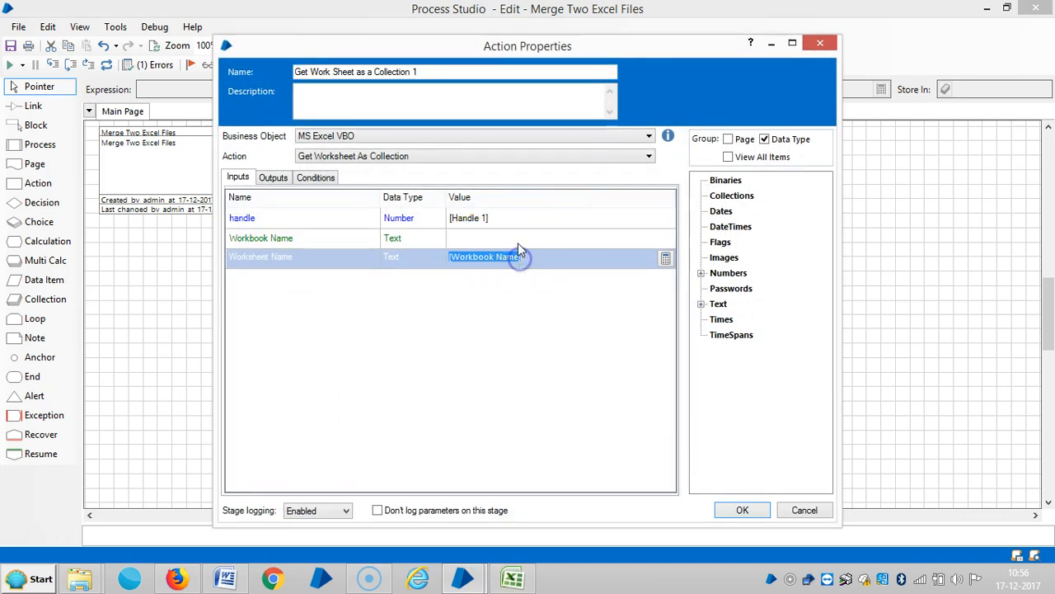
key("Delete")
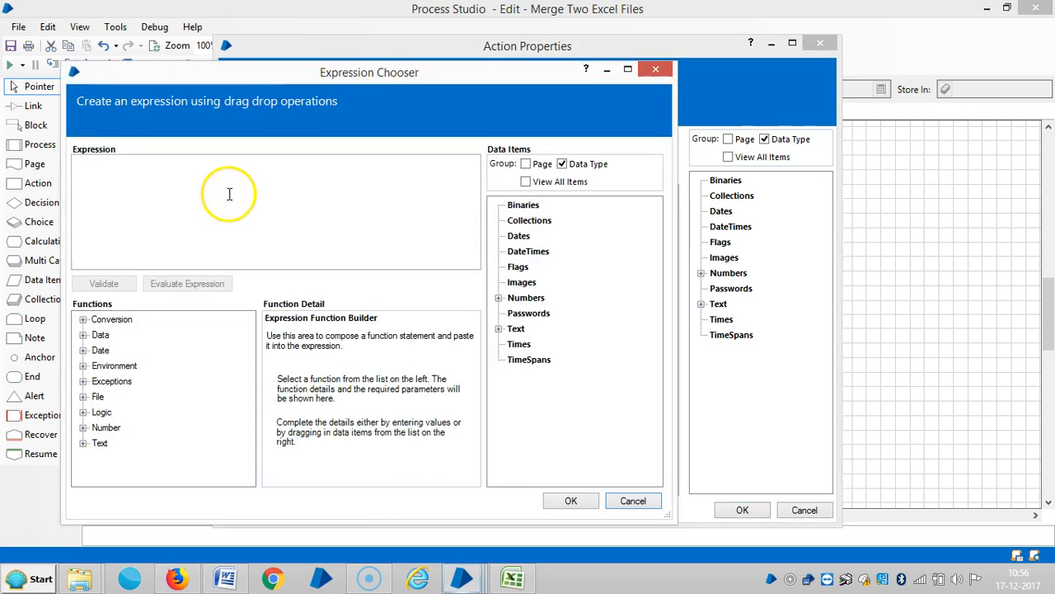
left_click(229, 194)
key("ctrl+v")
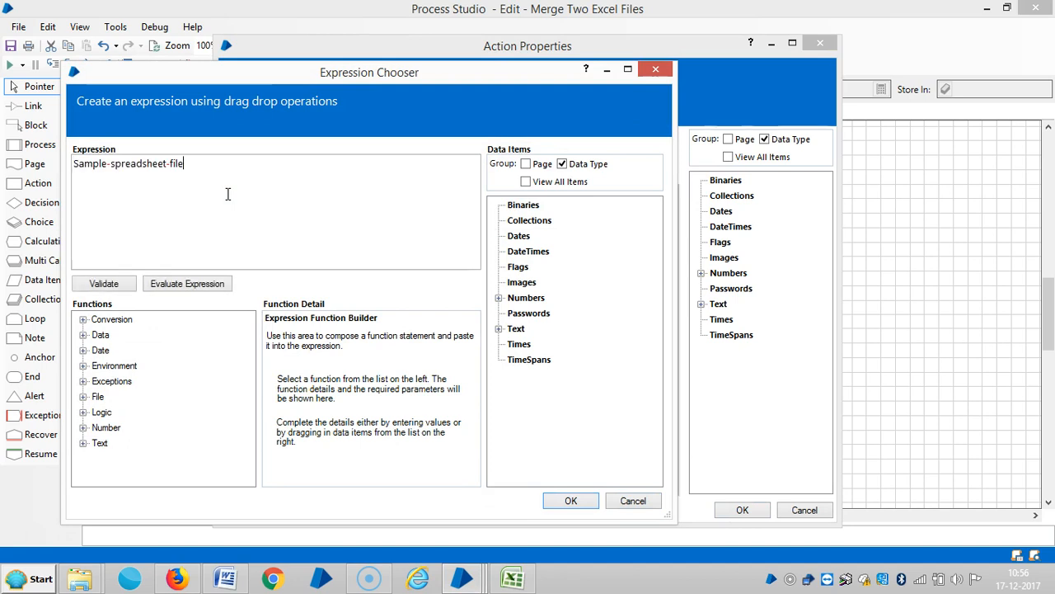
type("\"")
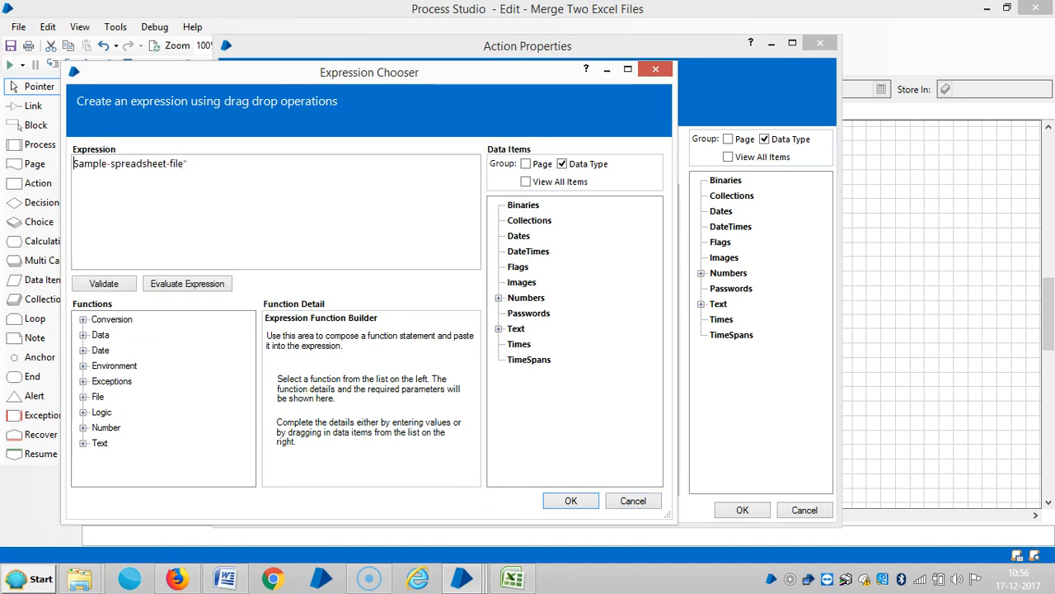
key("Home")
type("\"")
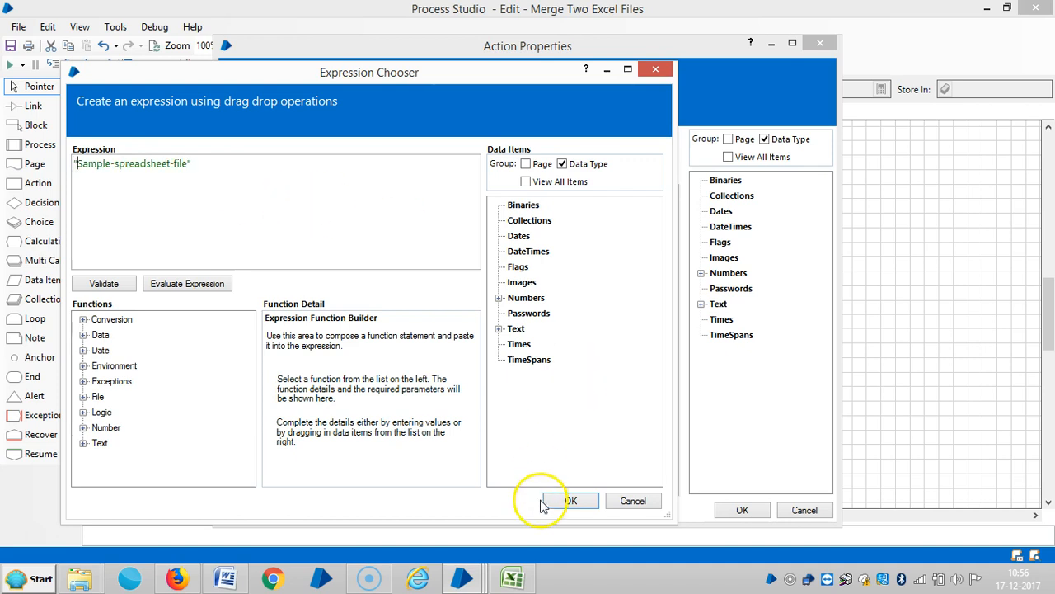
left_click(571, 500)
Step: Fill the Workbook Name input with the [Workbook Name] data item
left_click(498, 236)
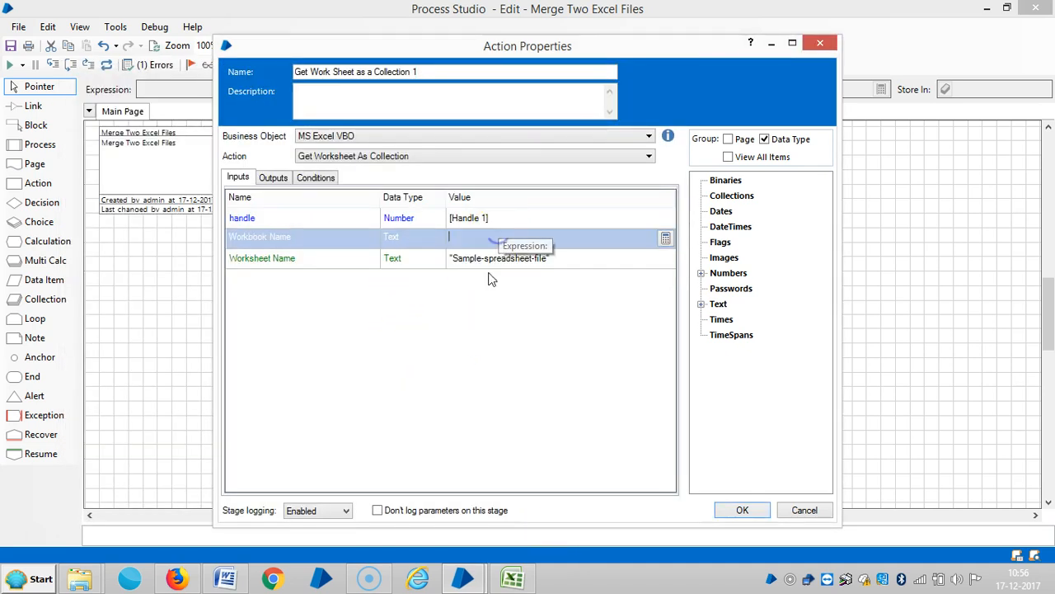
left_click(701, 304)
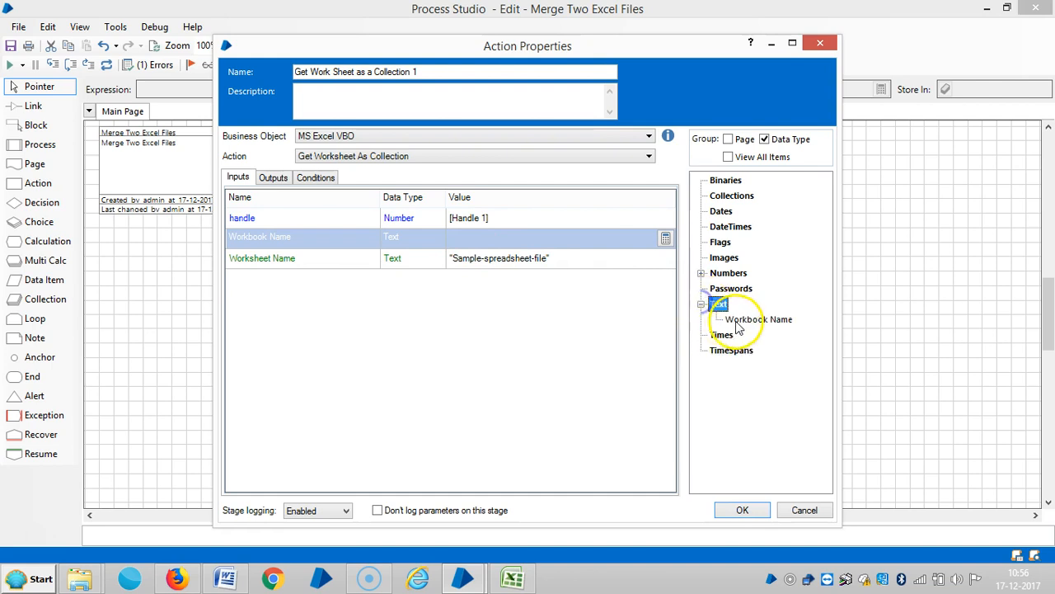
left_click(759, 319)
left_click(520, 240)
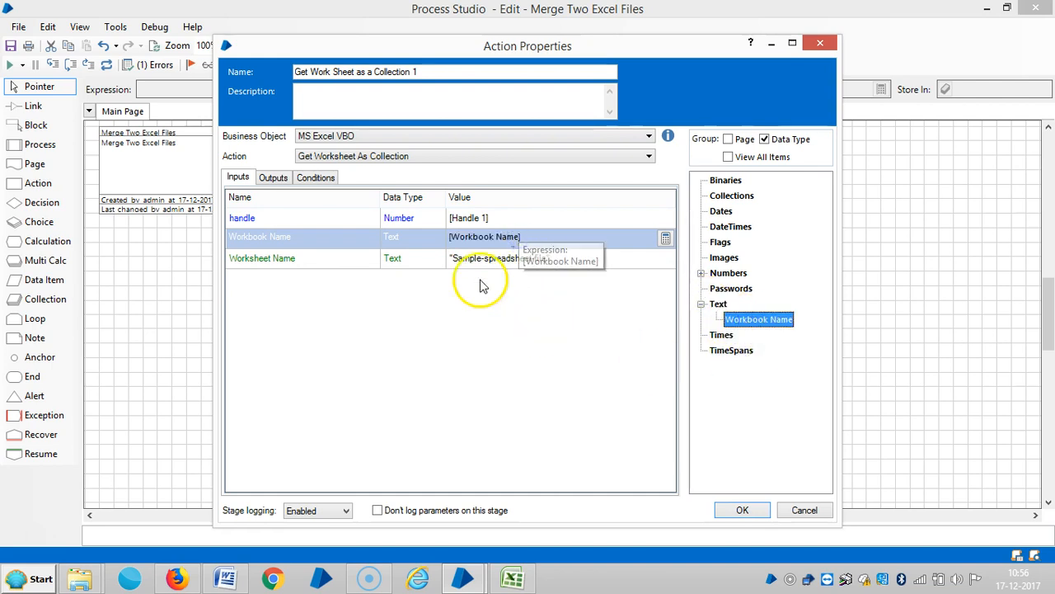
Step: Store the Data output in a new auto-created Collection 1 item and move it across the canvas
left_click(273, 177)
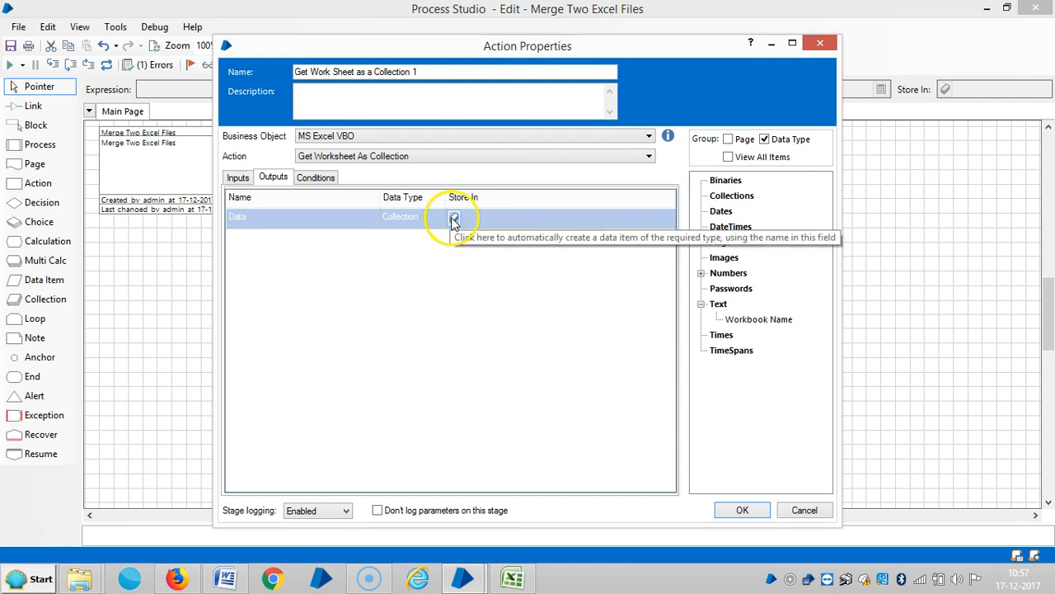
left_click(482, 218)
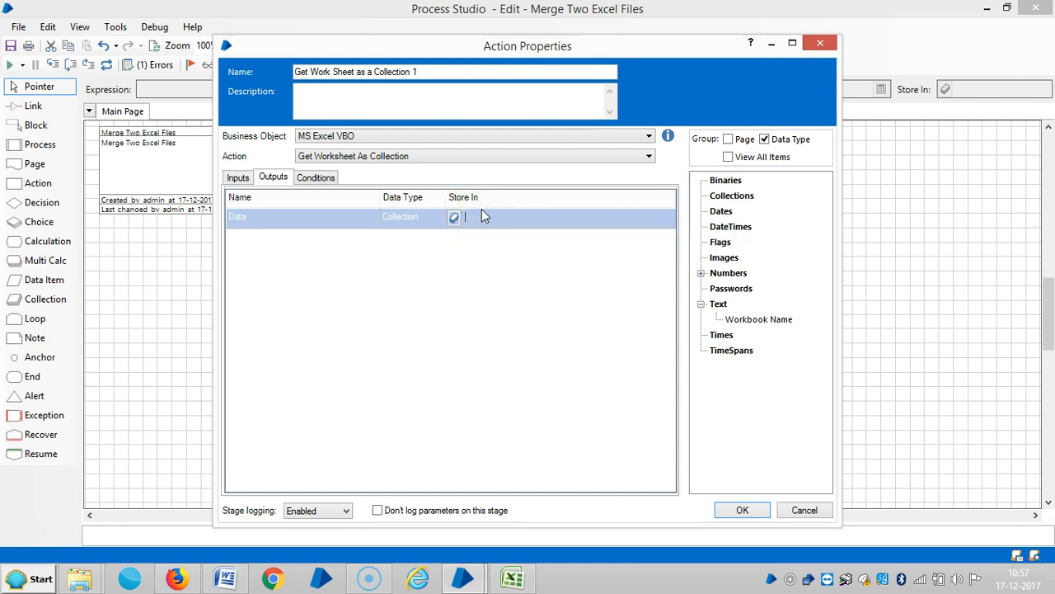
type("Collection 1")
left_click(456, 217)
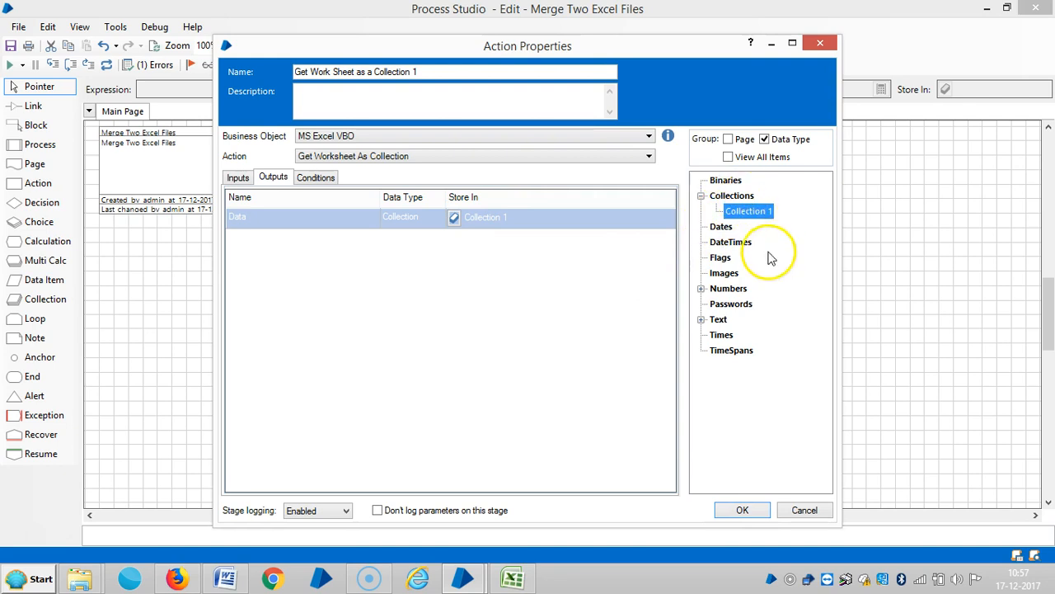
left_click(742, 510)
mouse_move(416, 306)
left_mouse_down()
mouse_move(500, 316)
mouse_move(752, 290)
left_mouse_up()
Step: Add a new Action stage below the worksheet stage and bring up its properties
left_click(379, 355)
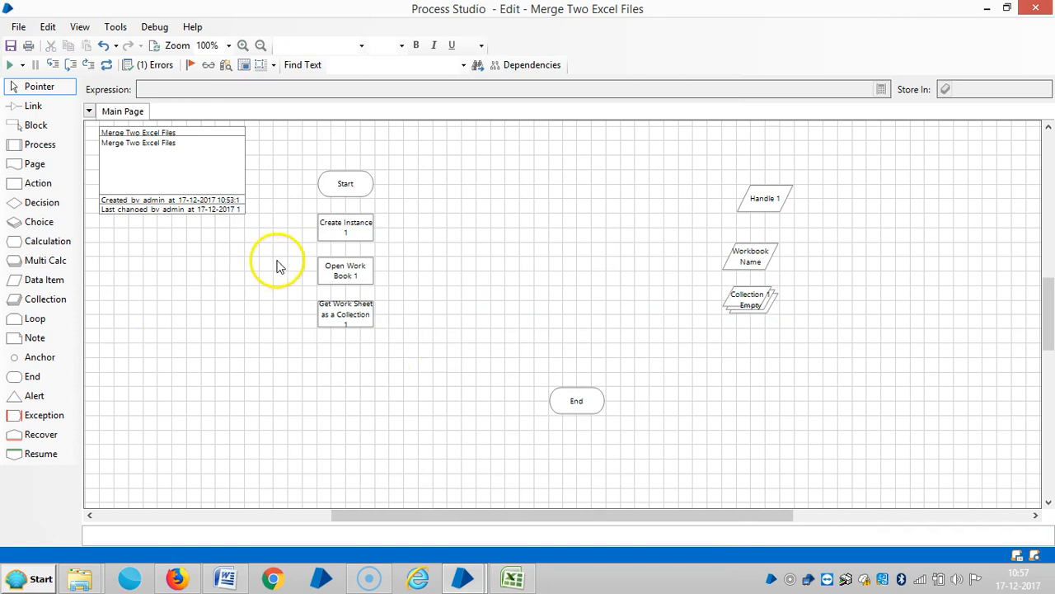
left_click(35, 163)
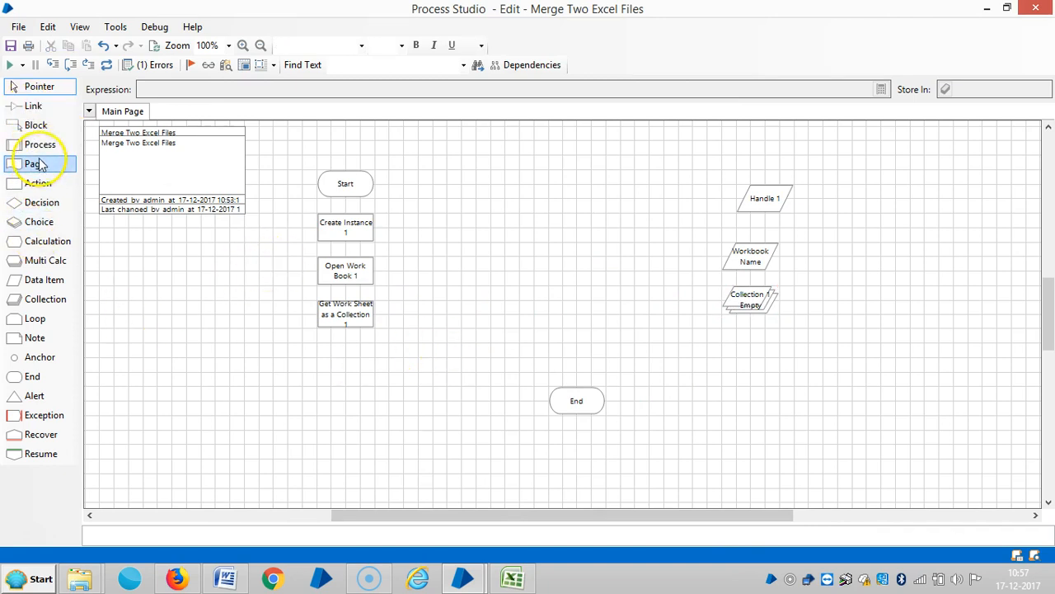
left_click(38, 183)
left_click(316, 372)
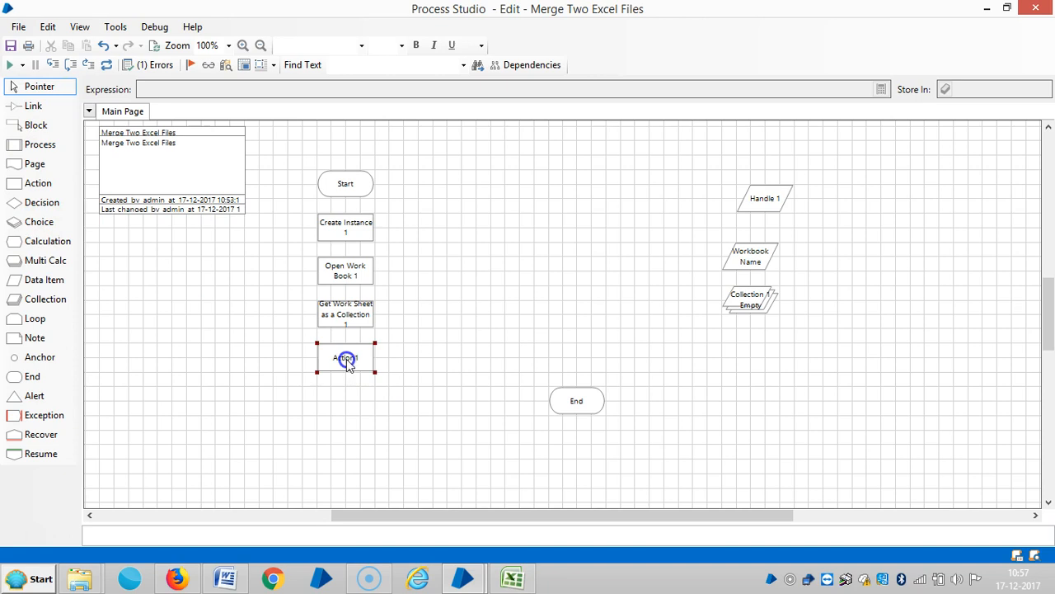
double_click(347, 360)
Step: Set the stage to the MS Excel VBO business object with the Close Instance action
left_click(474, 136)
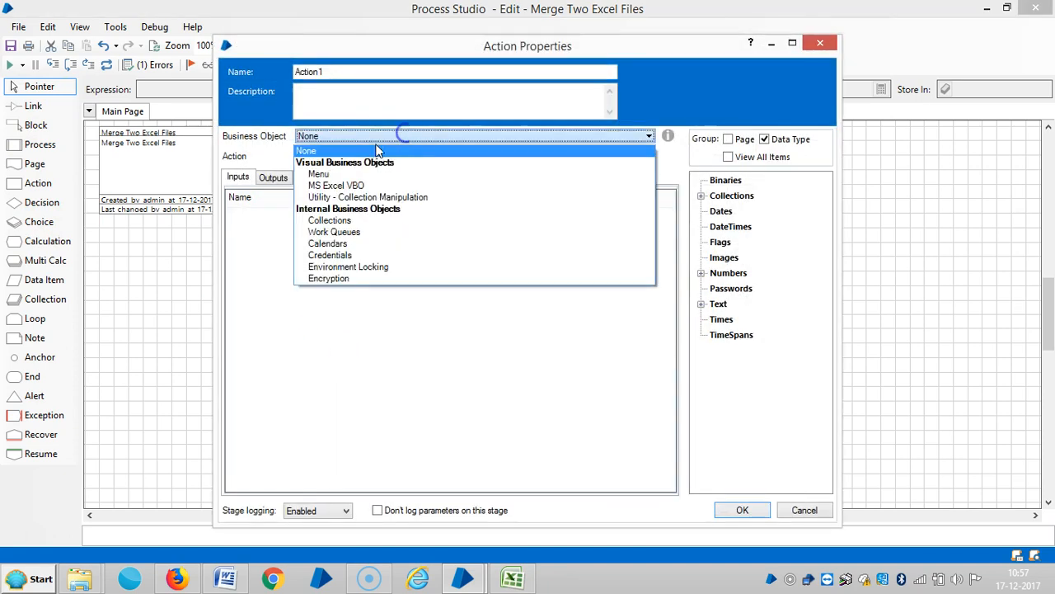
left_click(336, 184)
left_click(372, 156)
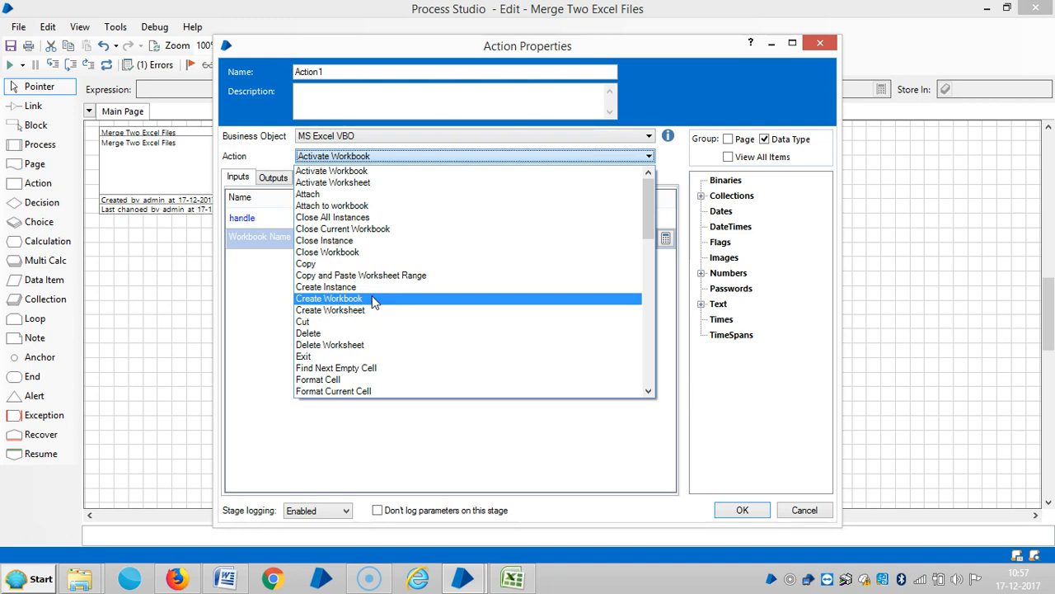
left_click(338, 240)
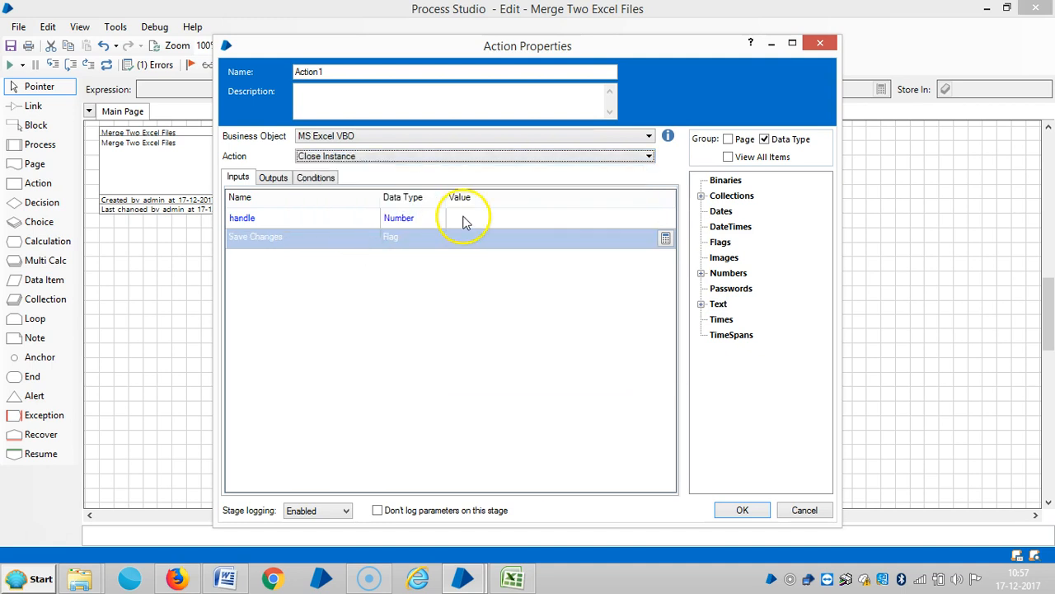
Step: Supply Handle 1 as the handle input and save the Close Instance 1 stage
left_click(466, 218)
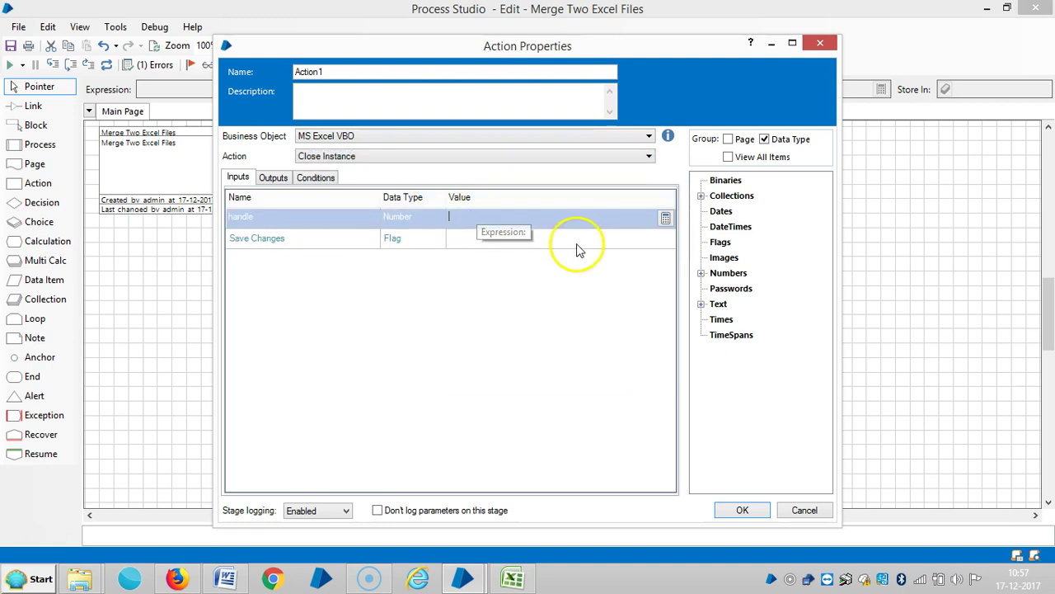
left_click(701, 273)
left_click_drag(742, 288, 506, 217)
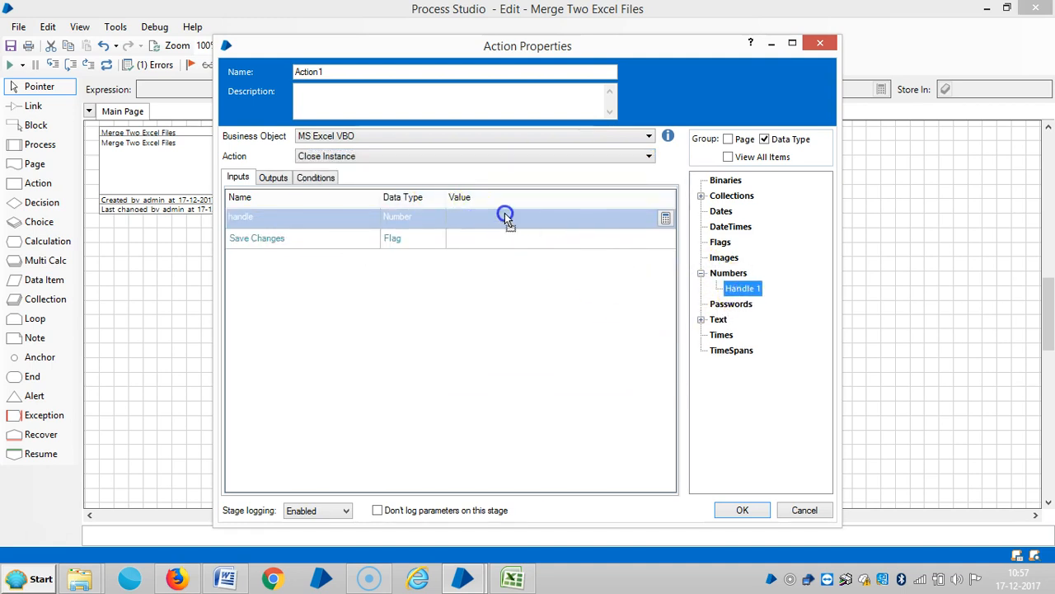
left_click(273, 177)
type("Close Instance 1")
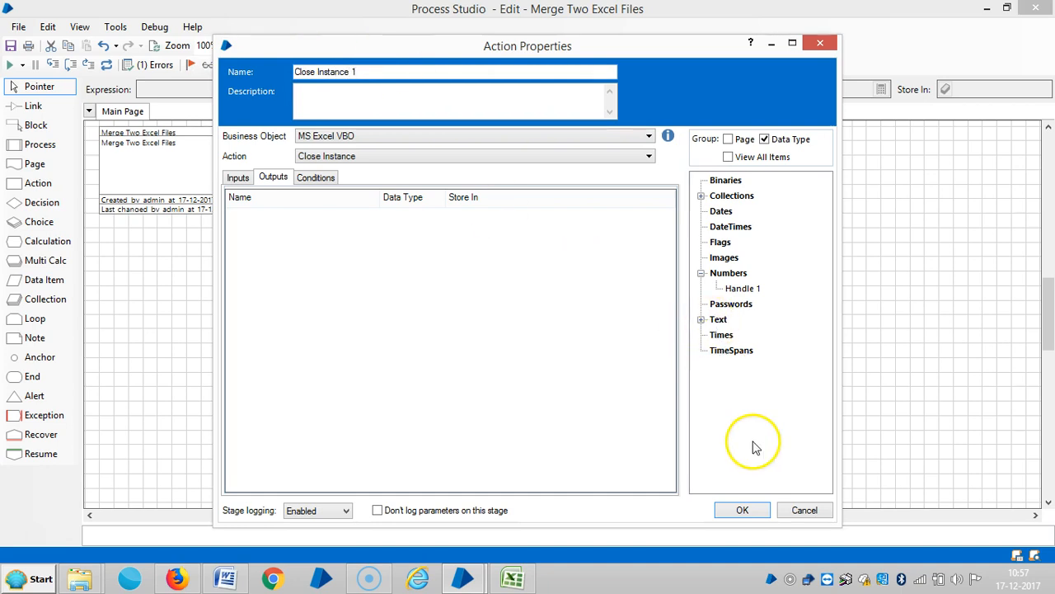
left_click(742, 510)
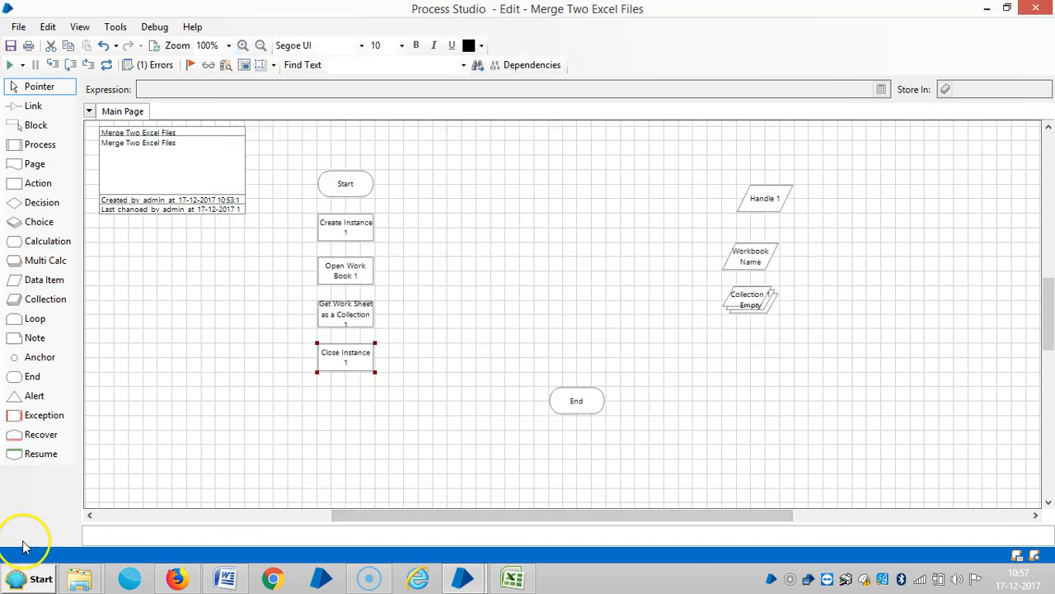
Step: Place a new Action1 stage beside Create Instance 1 to start a second column
left_click(502, 357)
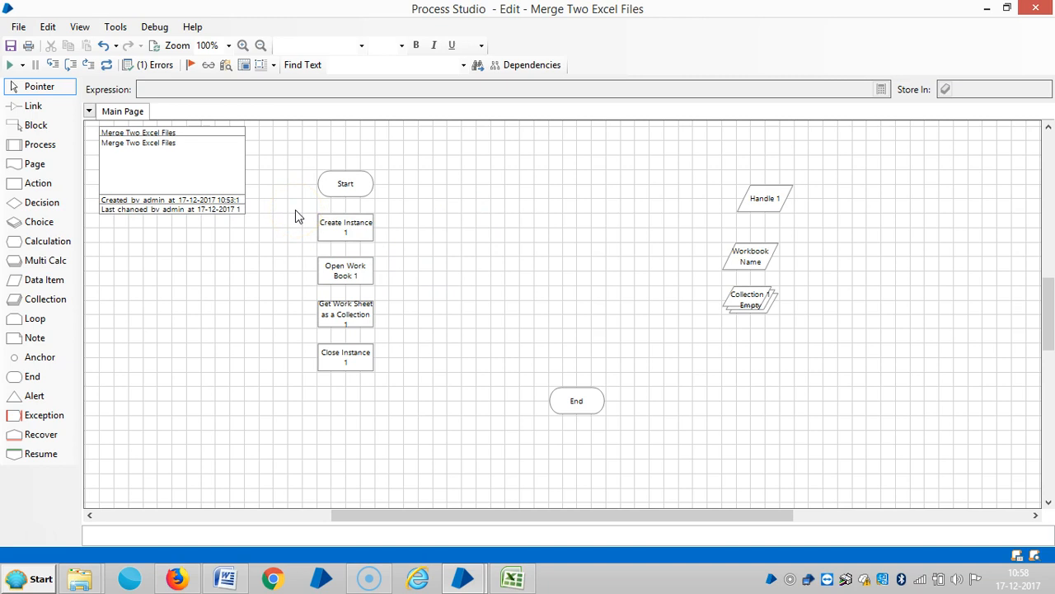
right_click(342, 231)
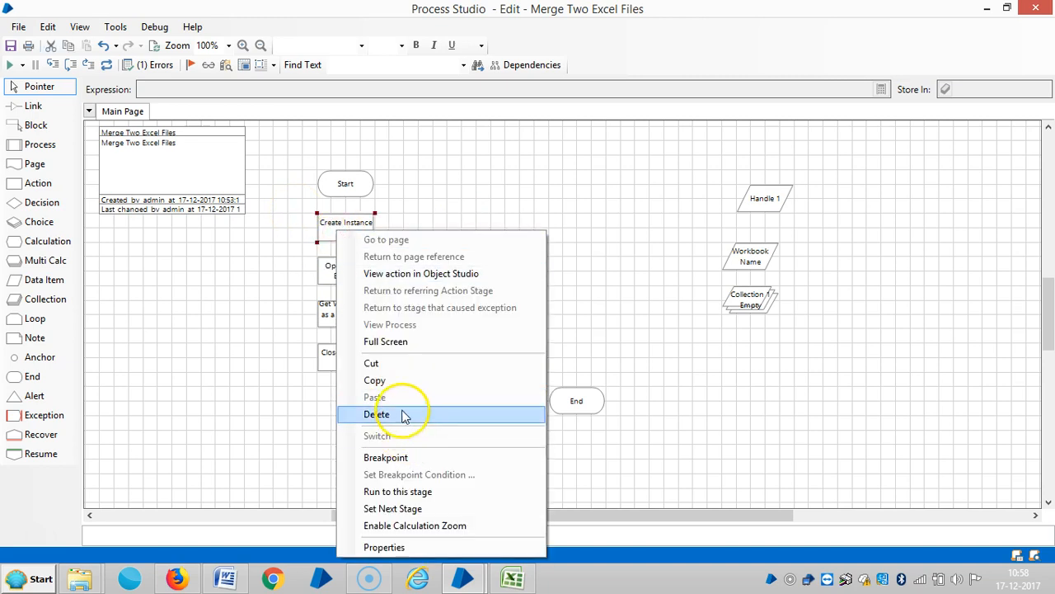
left_click(659, 262)
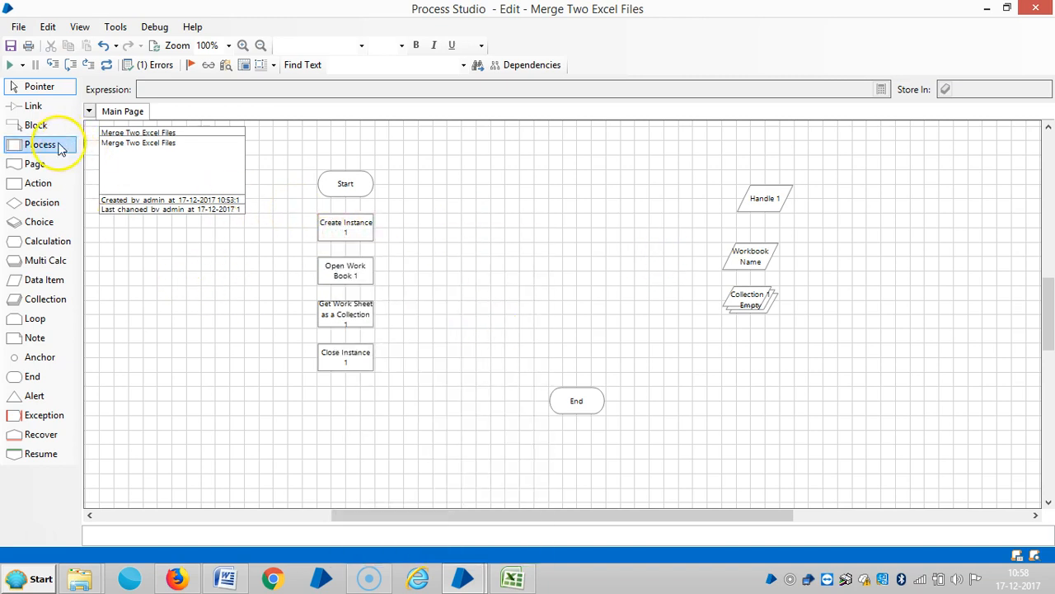
mouse_move(37, 183)
left_mouse_down()
mouse_move(72, 204)
mouse_move(425, 233)
left_mouse_up()
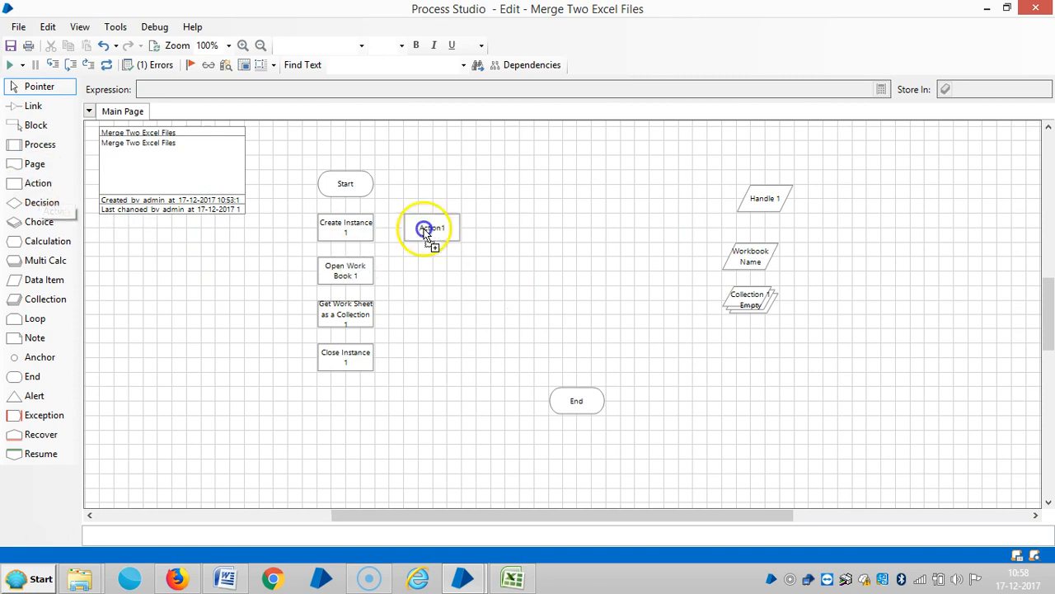
left_click(37, 183)
Step: Add Action2, Action3 and Action4 stages below Action1
left_click_drag(39, 188, 446, 276)
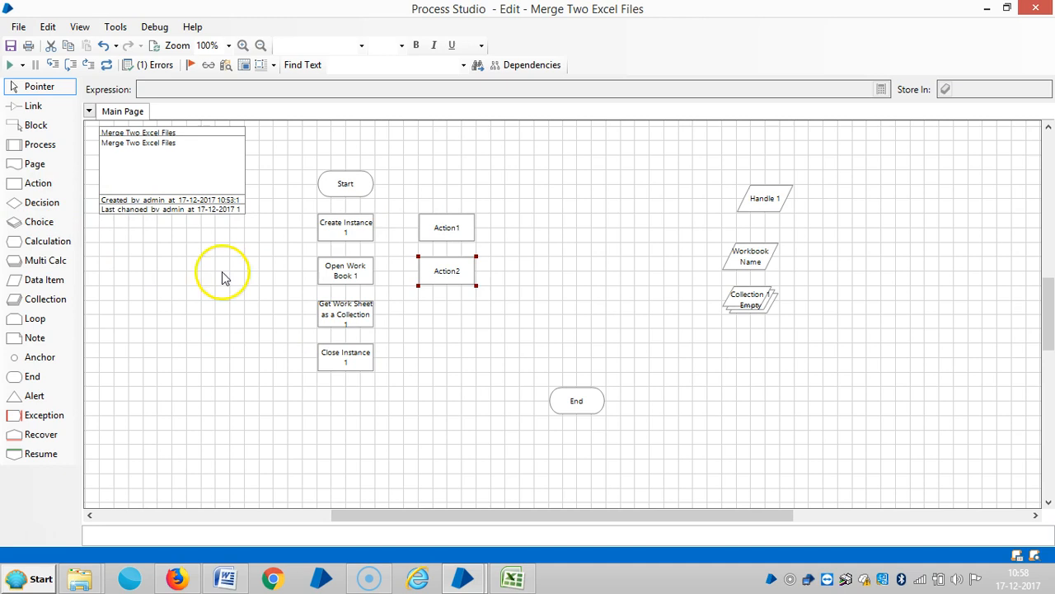
left_click(38, 203)
left_click_drag(37, 189, 452, 322)
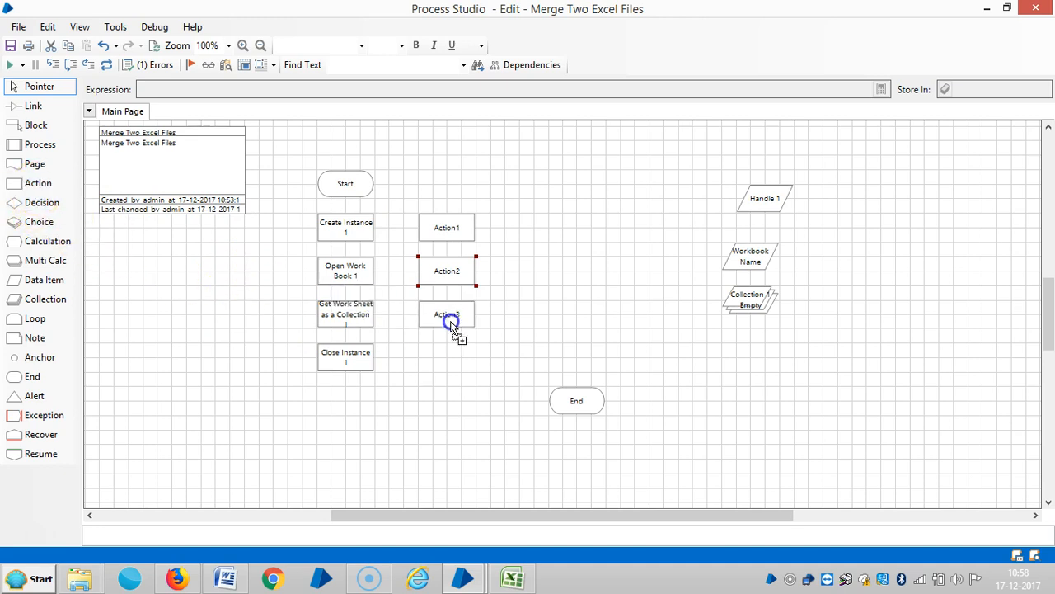
left_click_drag(37, 183, 452, 357)
Step: Set Action1 to MS Excel VBO, first picking Close Instance then switching the action to Create Instance
double_click(452, 229)
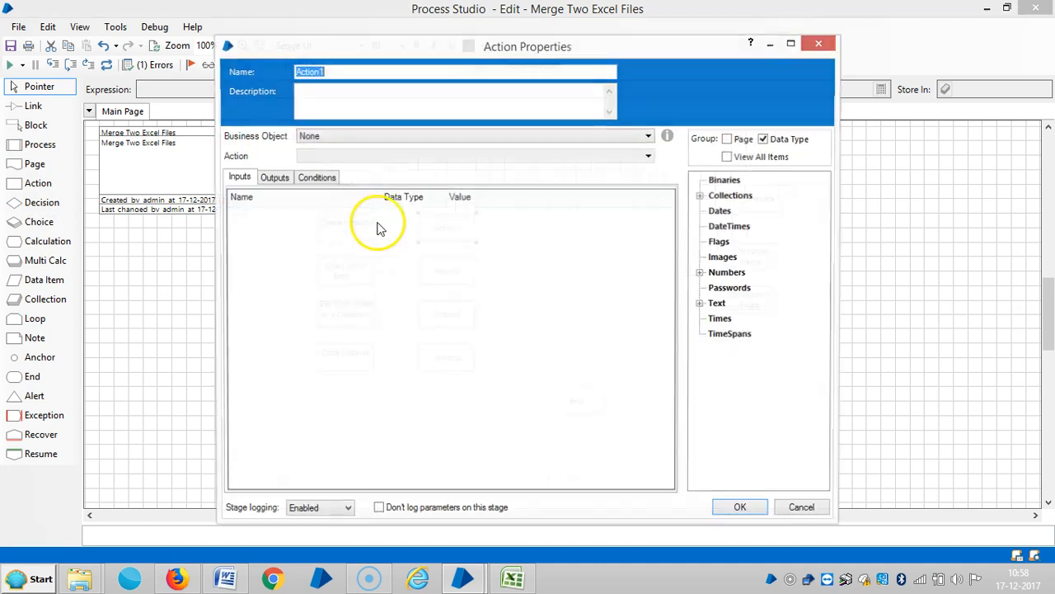
left_click(474, 136)
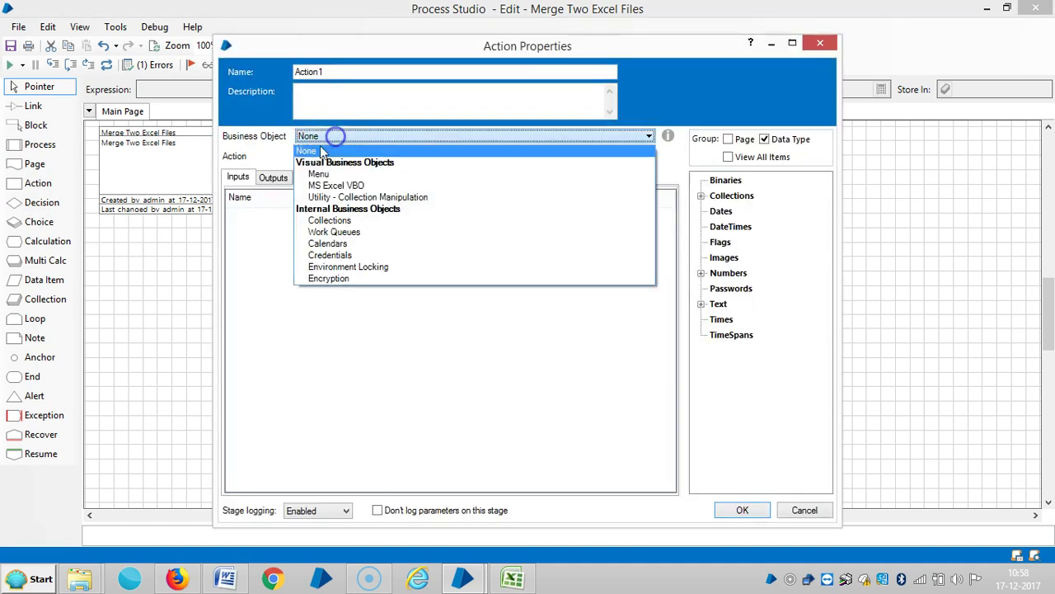
left_click(335, 184)
left_click(474, 156)
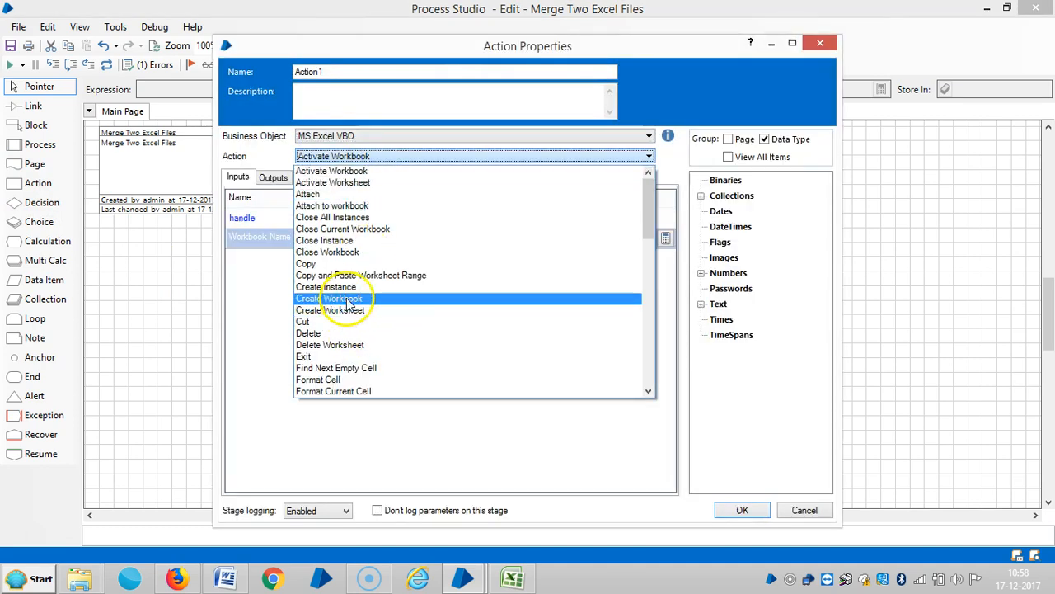
left_click(324, 240)
left_click(472, 218)
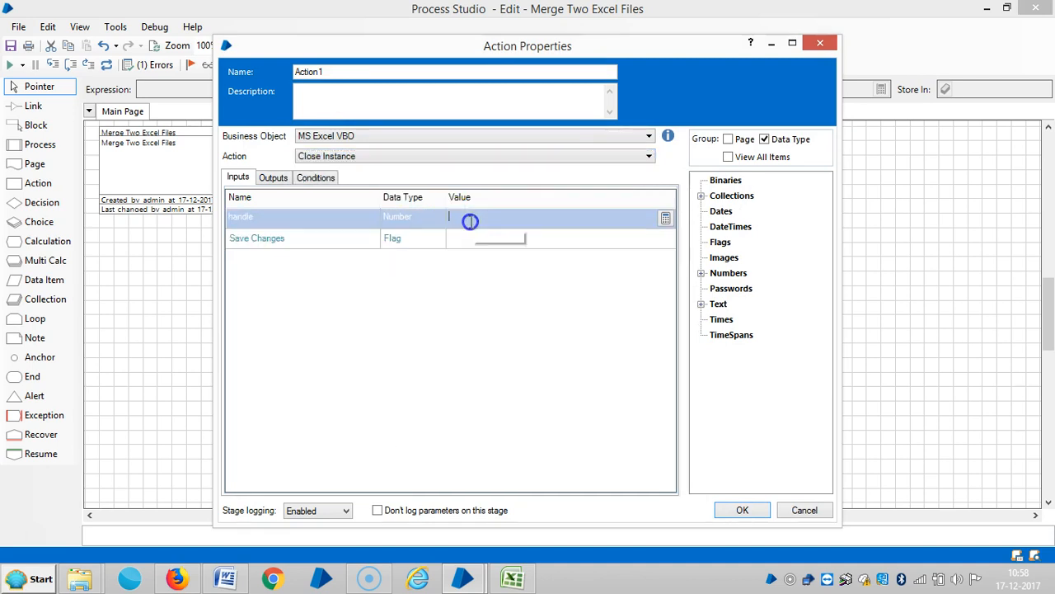
type("Hnadle 2")
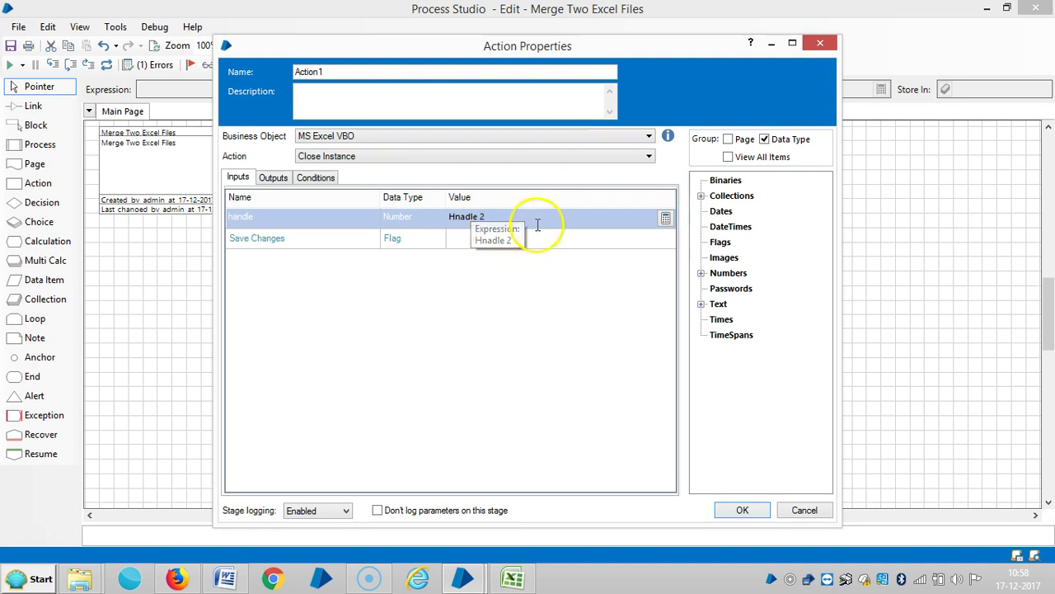
left_click(551, 216)
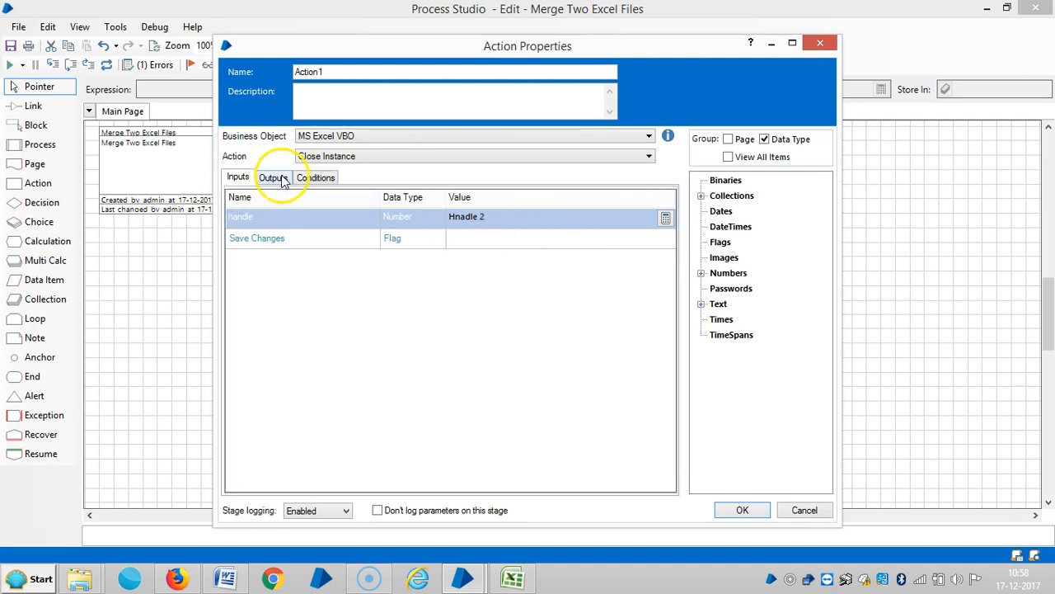
left_click(327, 156)
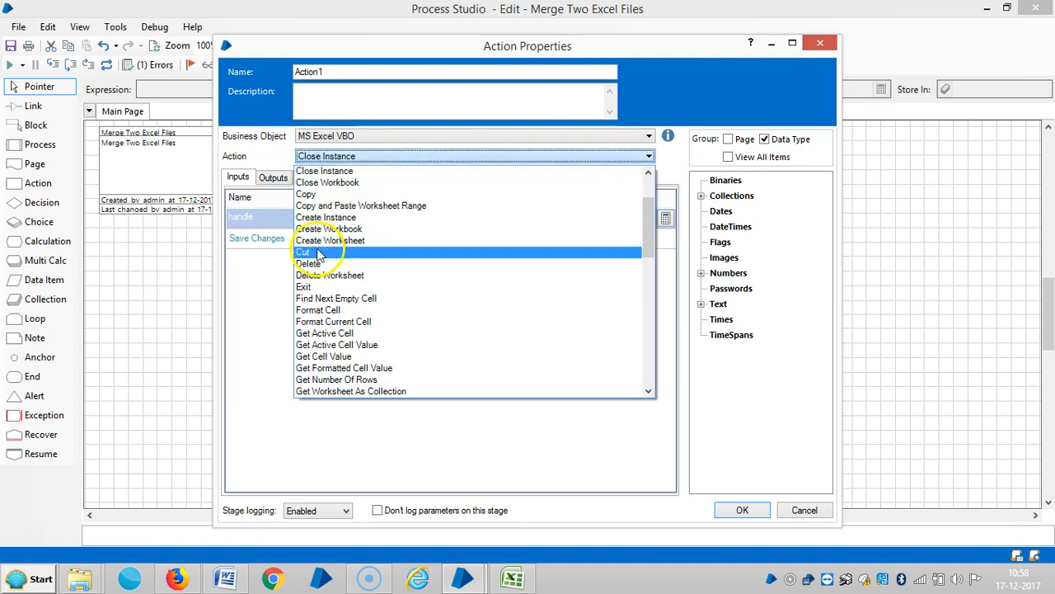
left_click(326, 216)
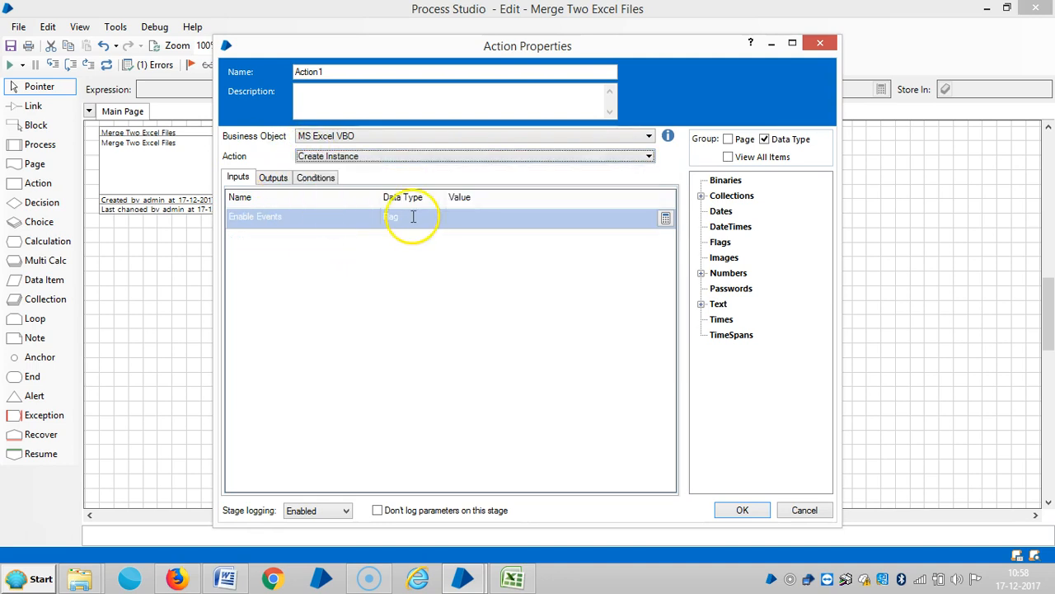
Step: Store the handle output in a new Handle 2 item, rename the stage Create Instance 2 and move Handle 2 below Collection 1
left_click(273, 178)
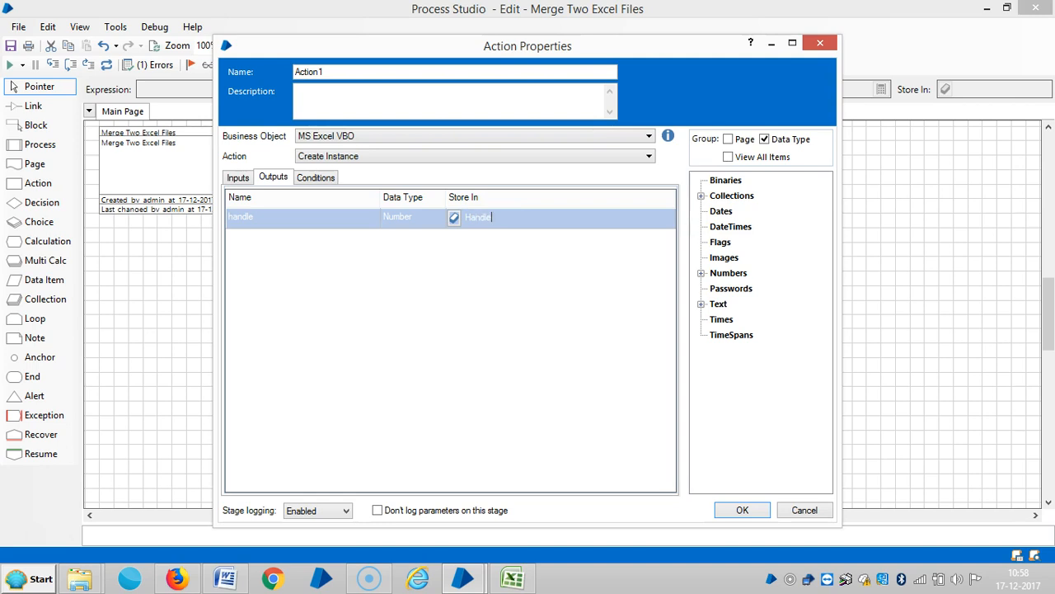
left_click(455, 218)
left_click_drag(354, 72, 208, 68)
type("Create Instance 2")
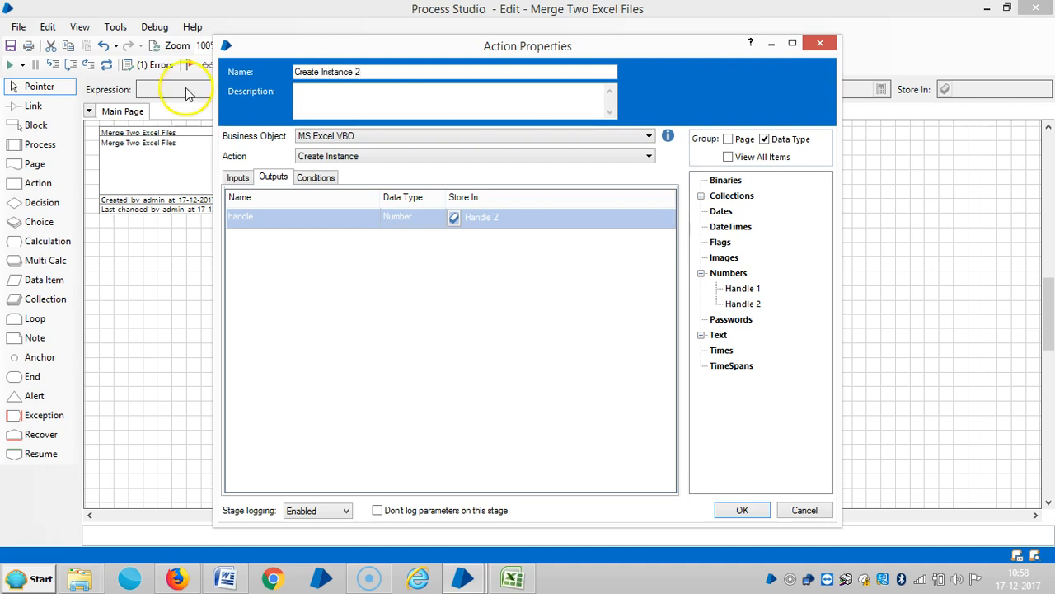
left_click(238, 178)
left_click(273, 178)
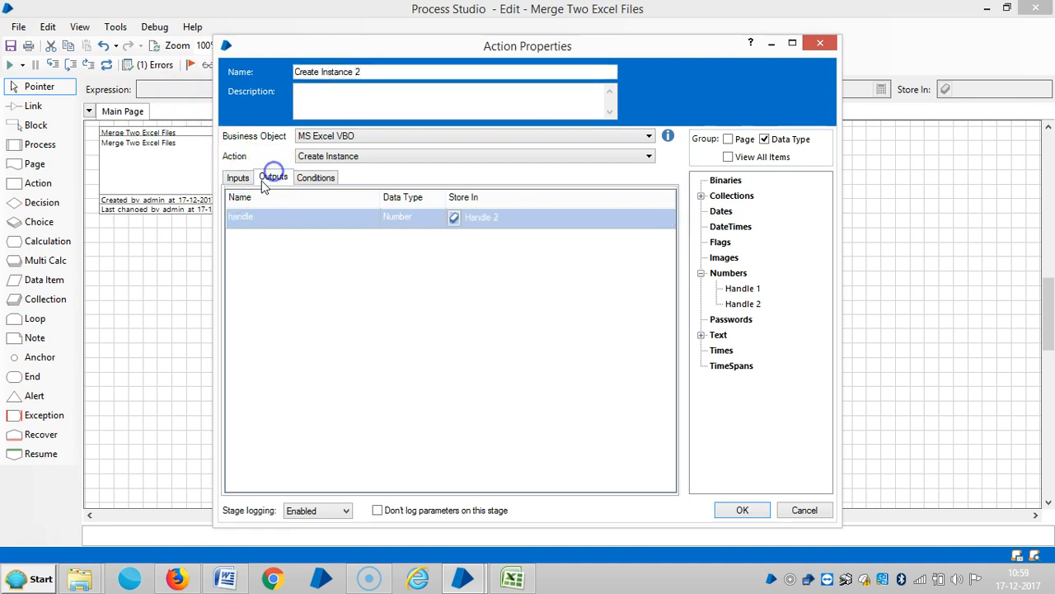
left_click(738, 512)
mouse_move(514, 229)
left_mouse_down()
mouse_move(810, 366)
mouse_move(766, 343)
left_mouse_up()
Step: Look at Action2's properties and close them without changes
left_click(462, 276)
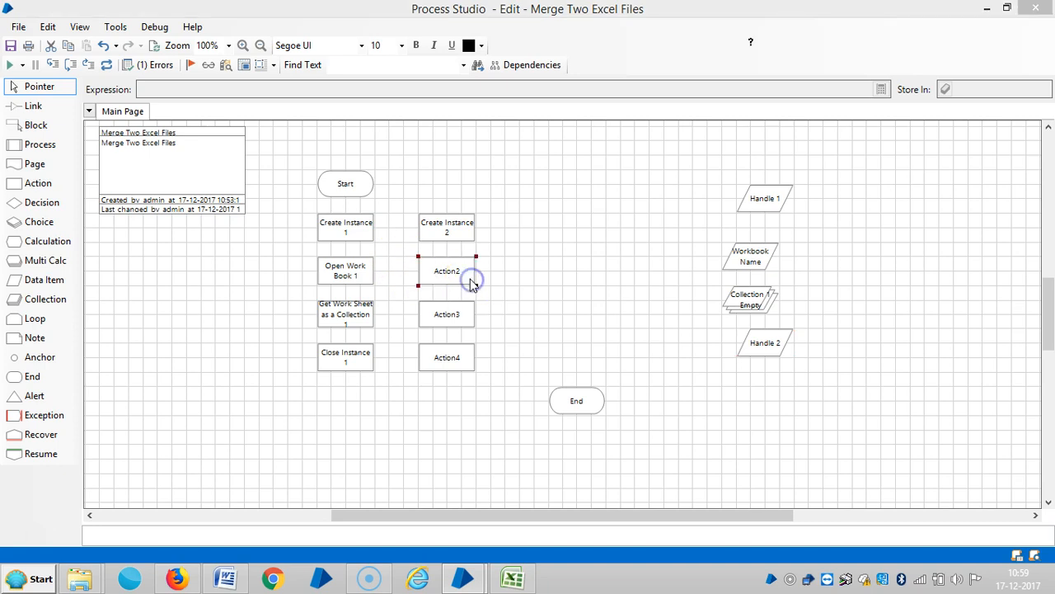
double_click(472, 282)
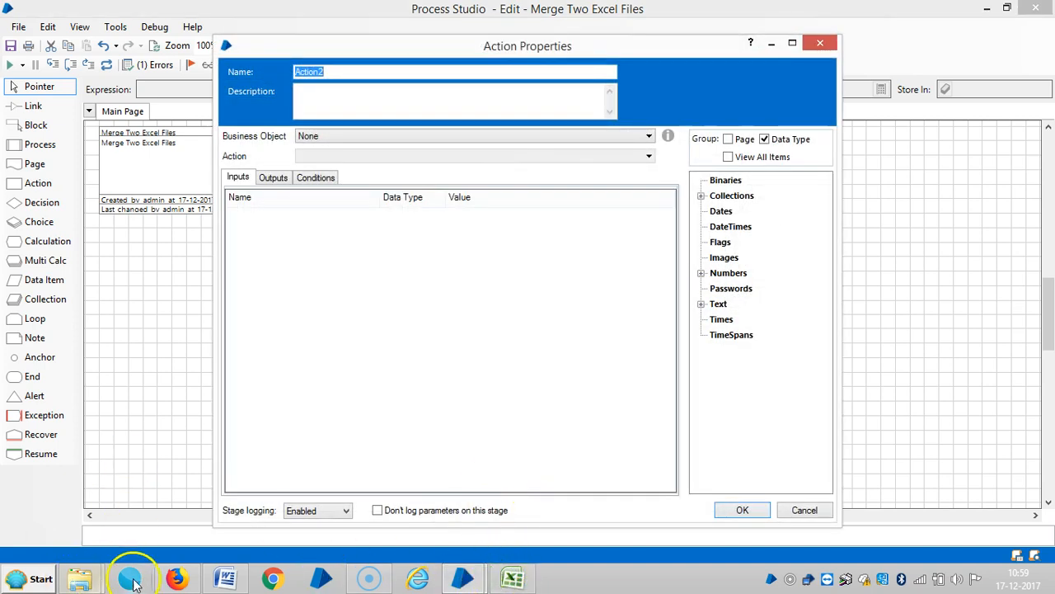
left_click(742, 510)
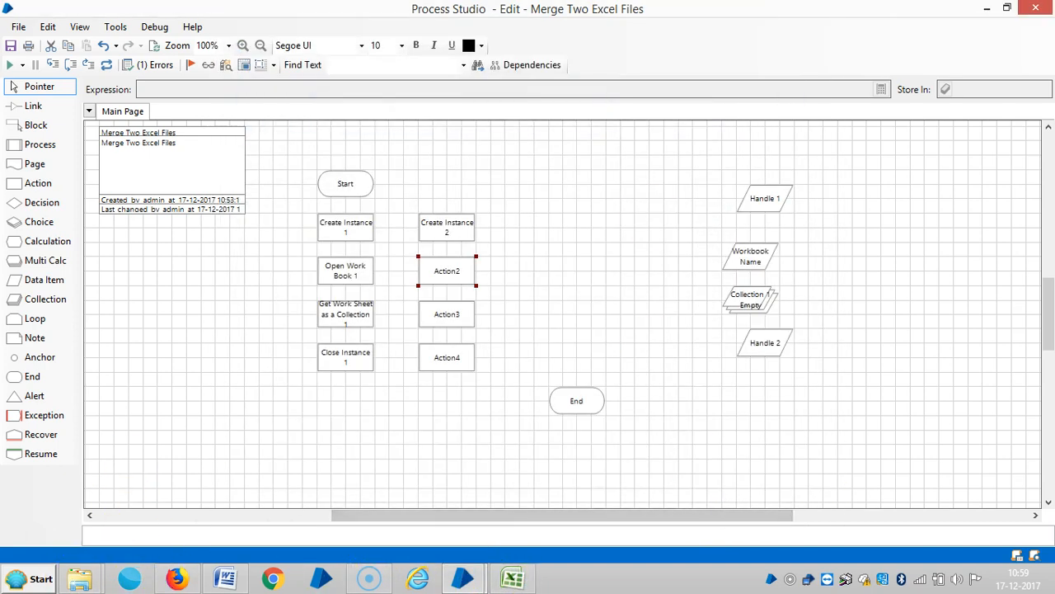
Step: Minimize Process Studio and close the Financial Copy 1 spreadsheet, answering the save prompt
left_click(987, 8)
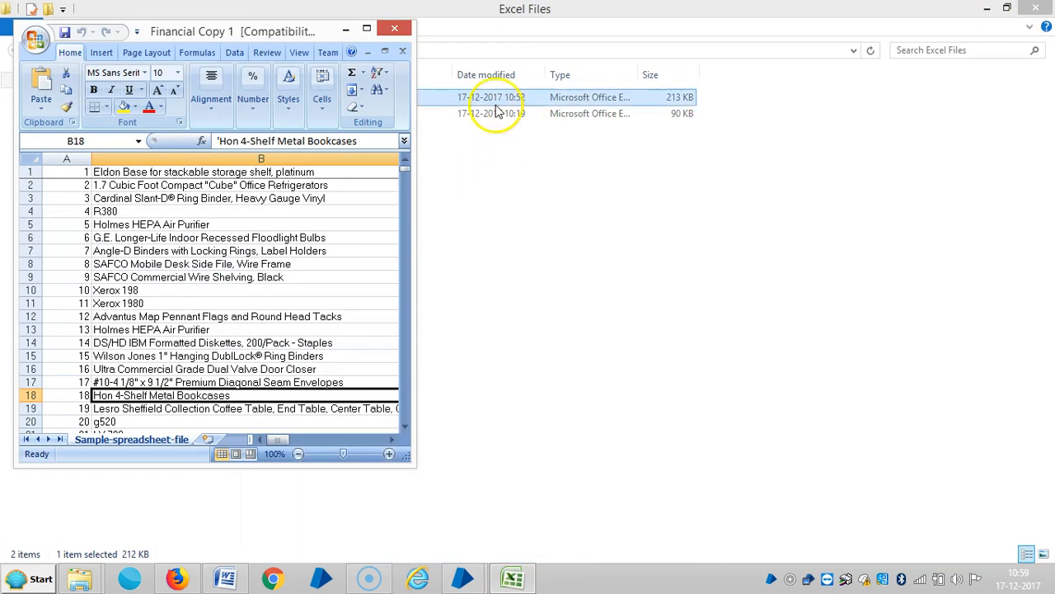
left_click(394, 28)
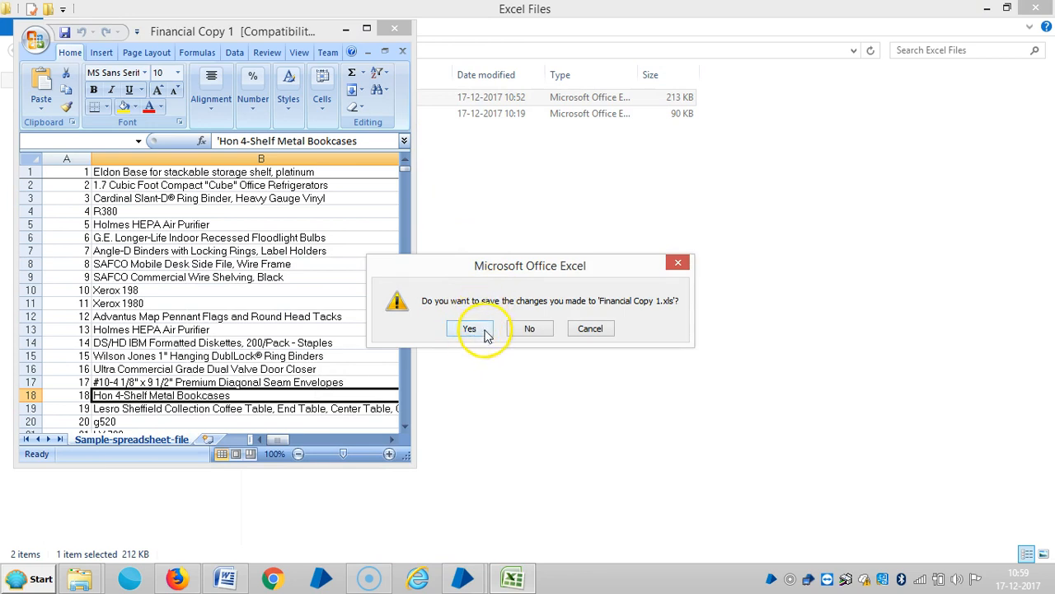
left_click(528, 328)
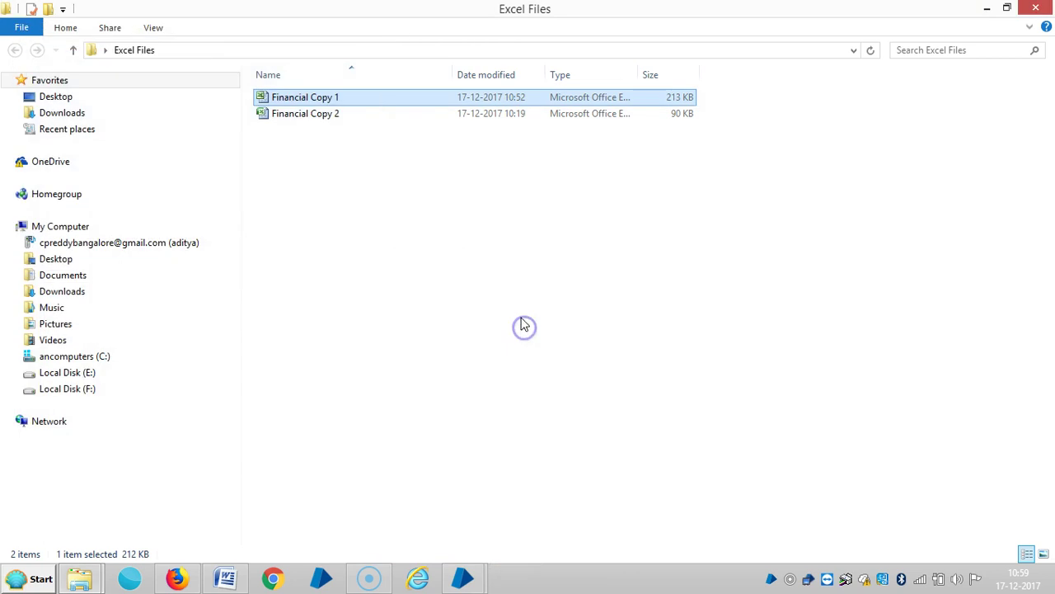
Step: Choose a context-menu action on Financial Copy 2 in the Excel Files folder and head back to Blue Prism
right_click(342, 114)
left_click(669, 244)
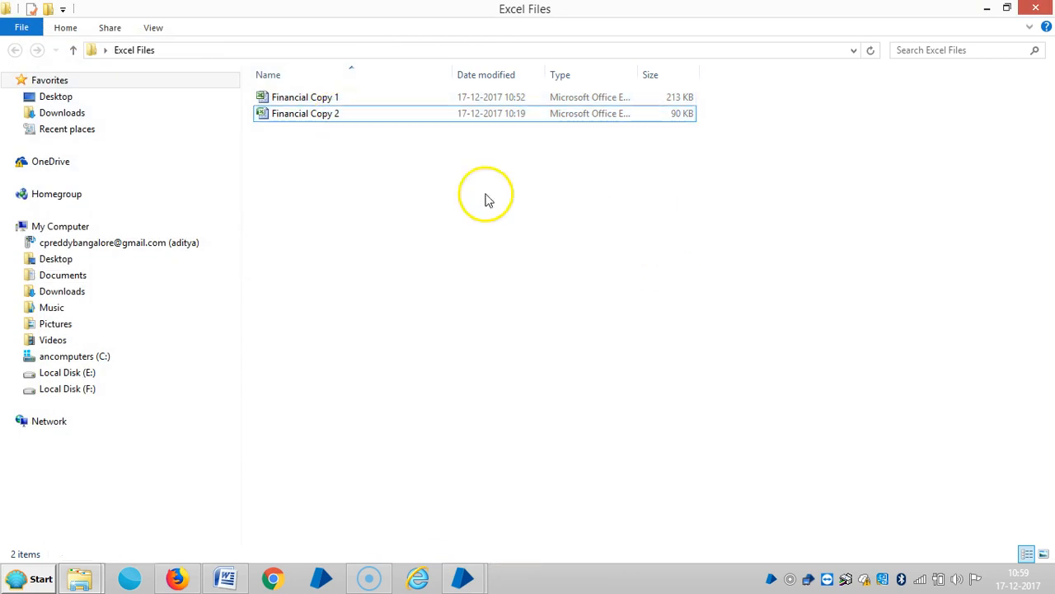
left_click(322, 115)
right_click(322, 117)
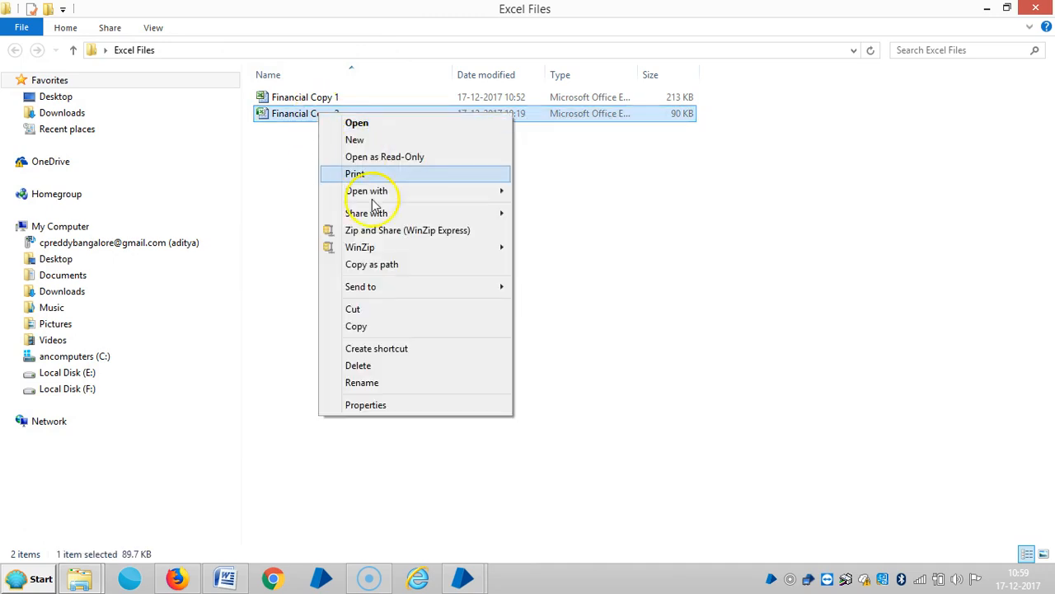
left_click(384, 264)
left_click(450, 249)
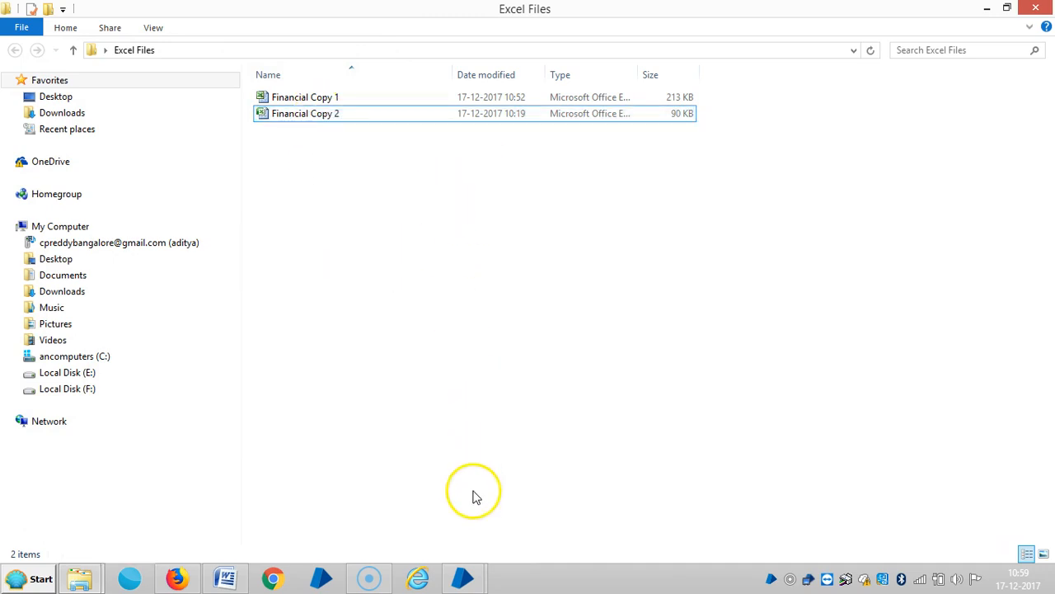
left_click(464, 578)
Step: Set Action2 to the MS Excel VBO business object with the Open Workbook action
left_click(548, 503)
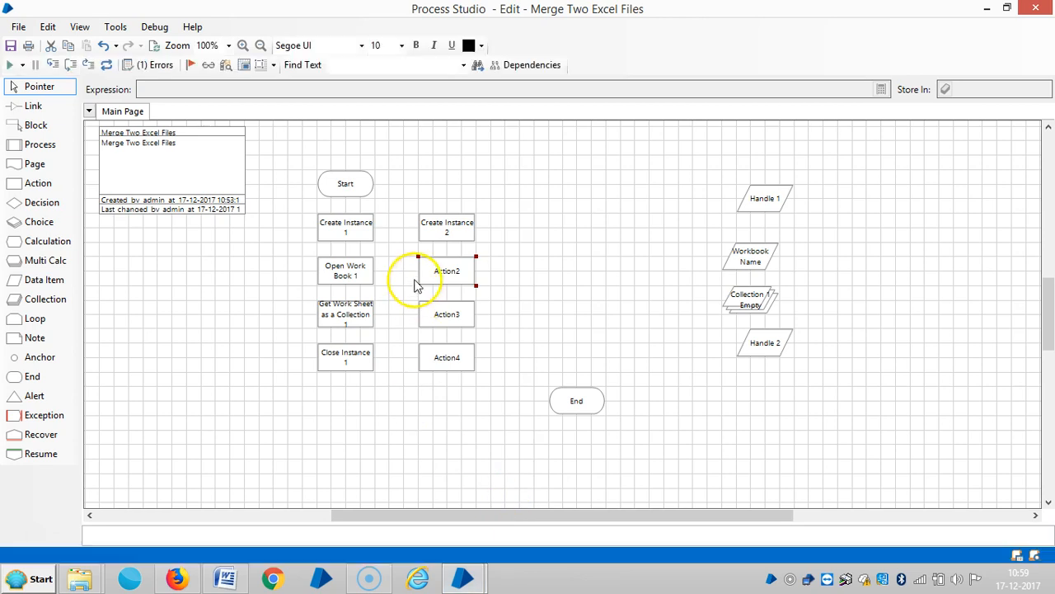
double_click(450, 274)
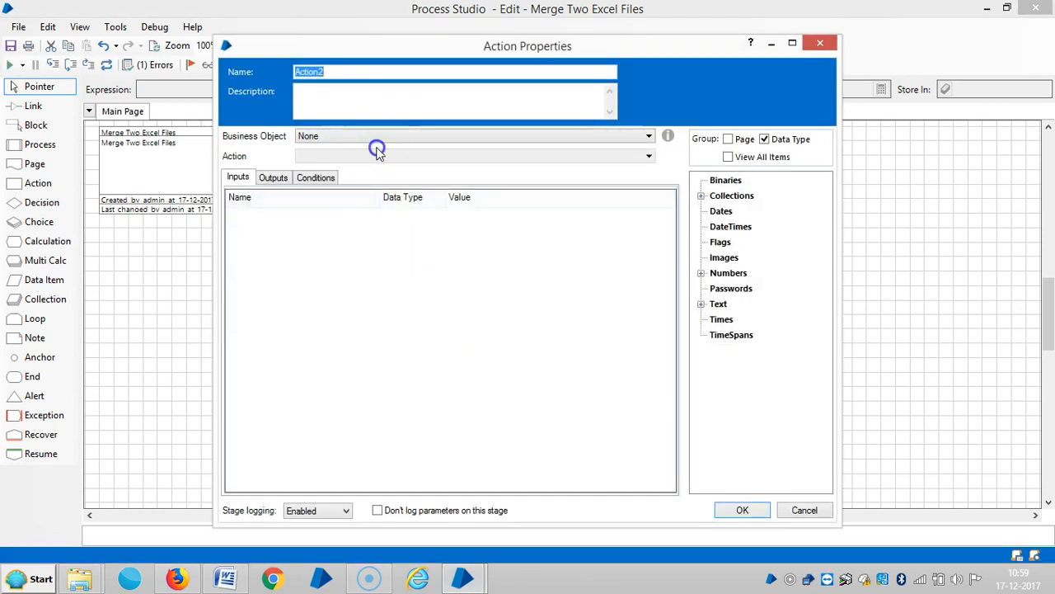
left_click(474, 136)
left_click(363, 182)
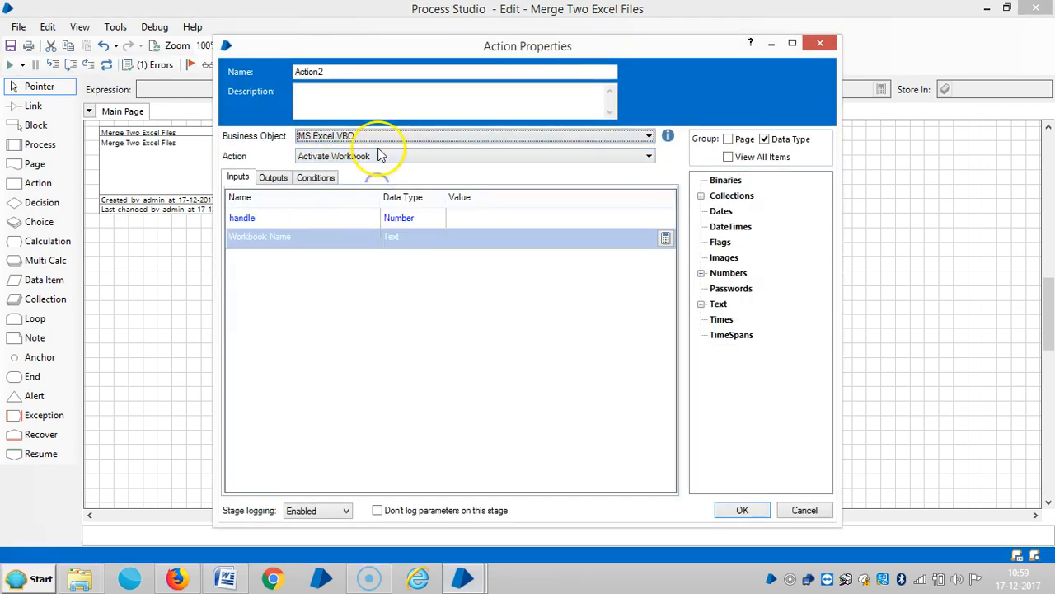
left_click(381, 156)
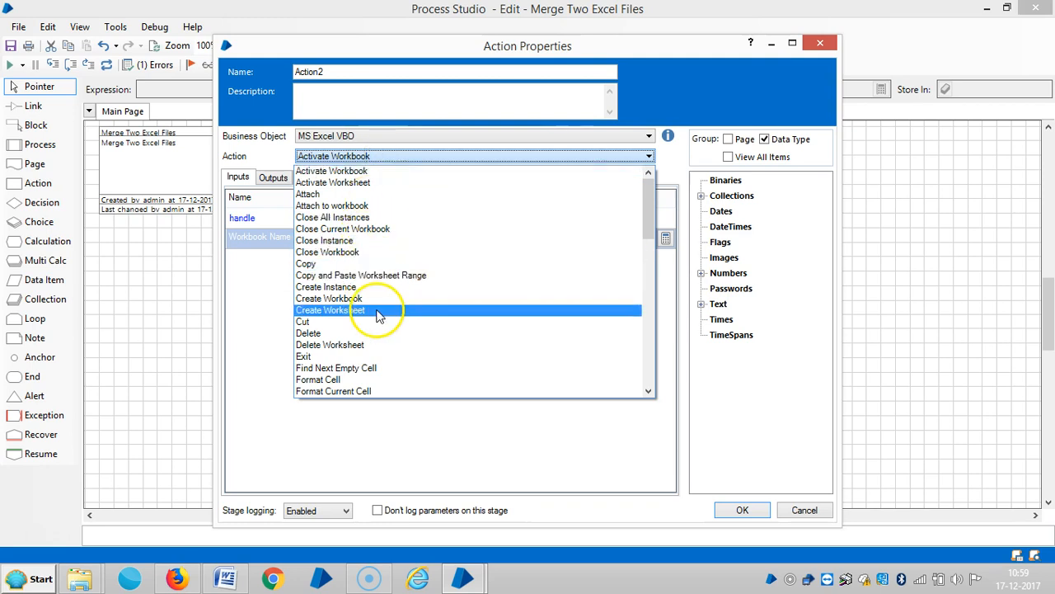
key("o")
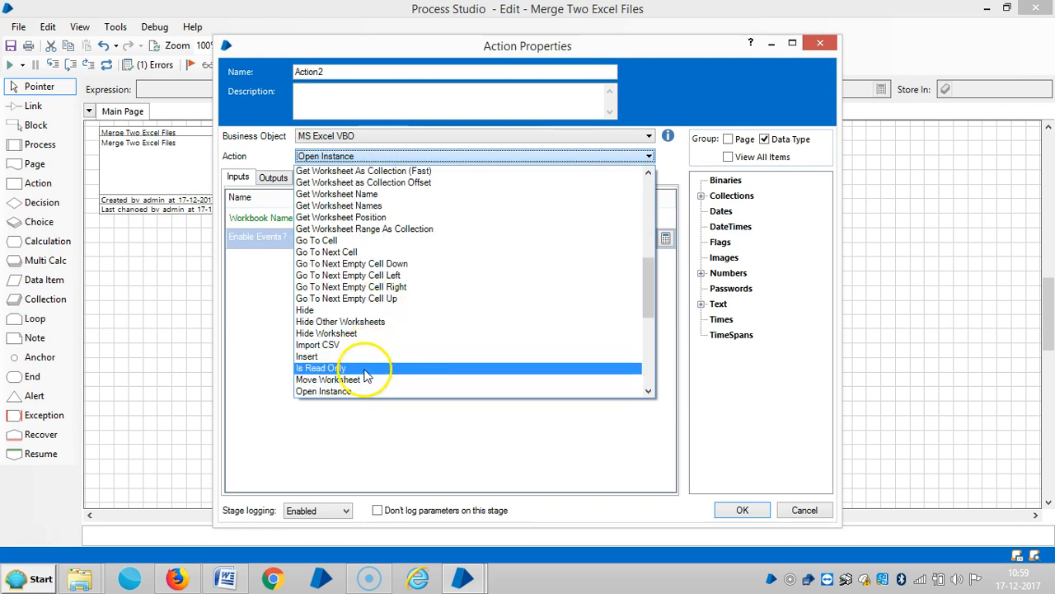
left_click(338, 322)
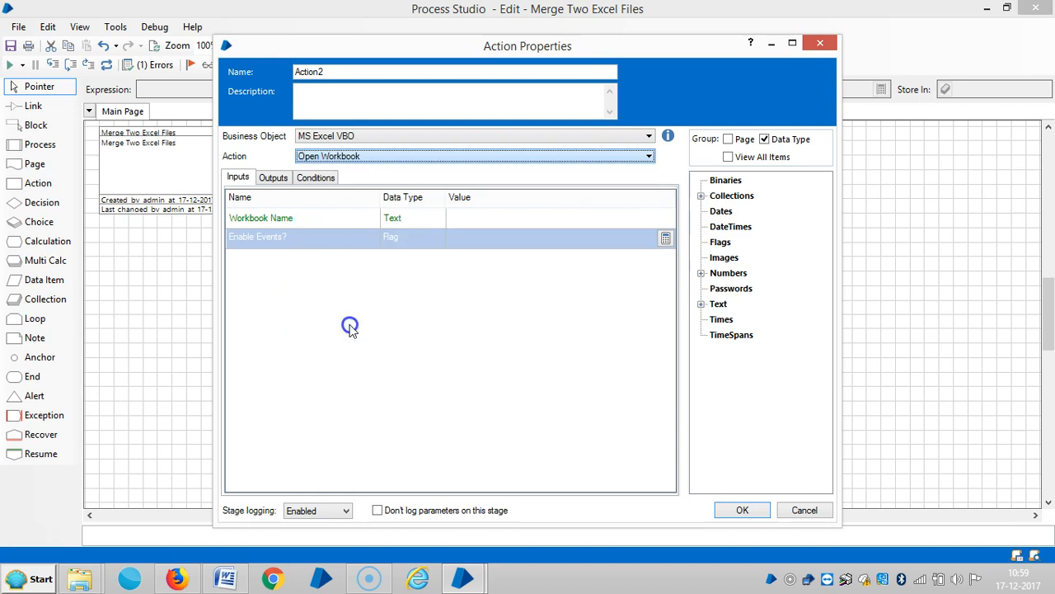
Step: Set the File name input to the pasted Financial Copy 2 file path
left_click(458, 236)
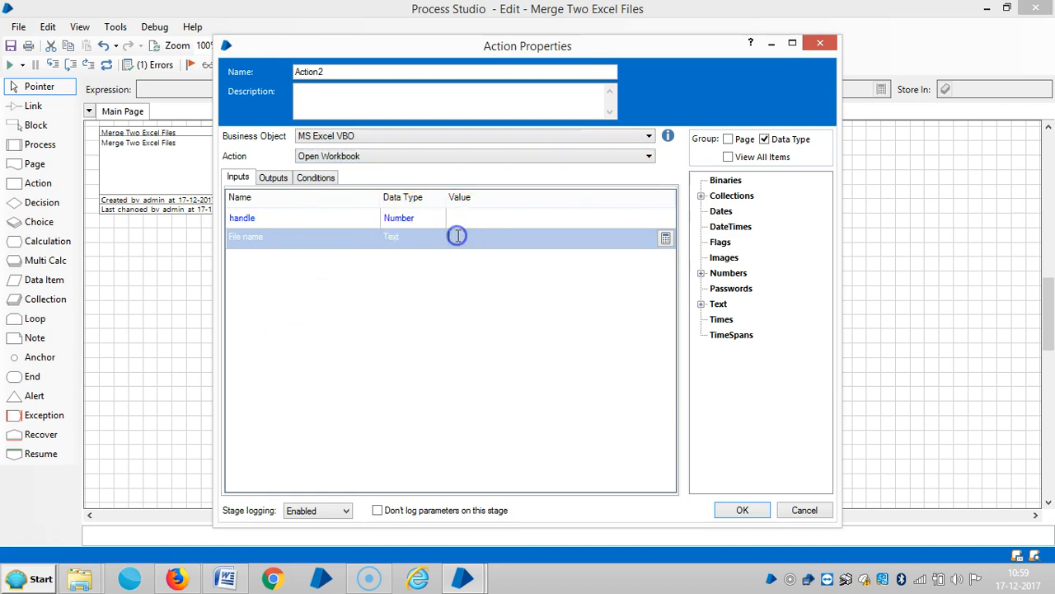
left_click(666, 239)
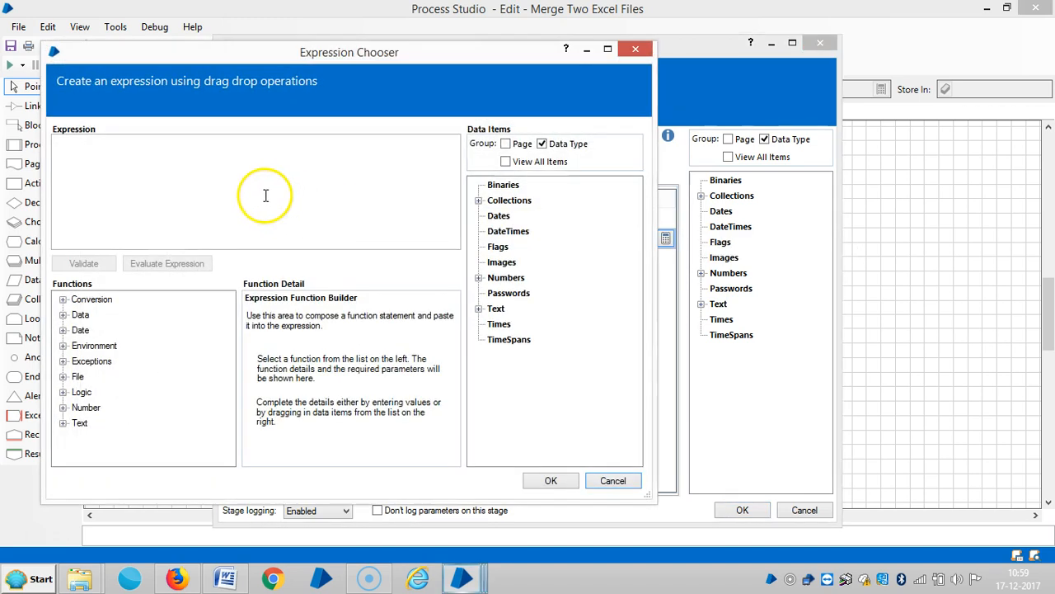
left_click(265, 196)
key("ctrl+v")
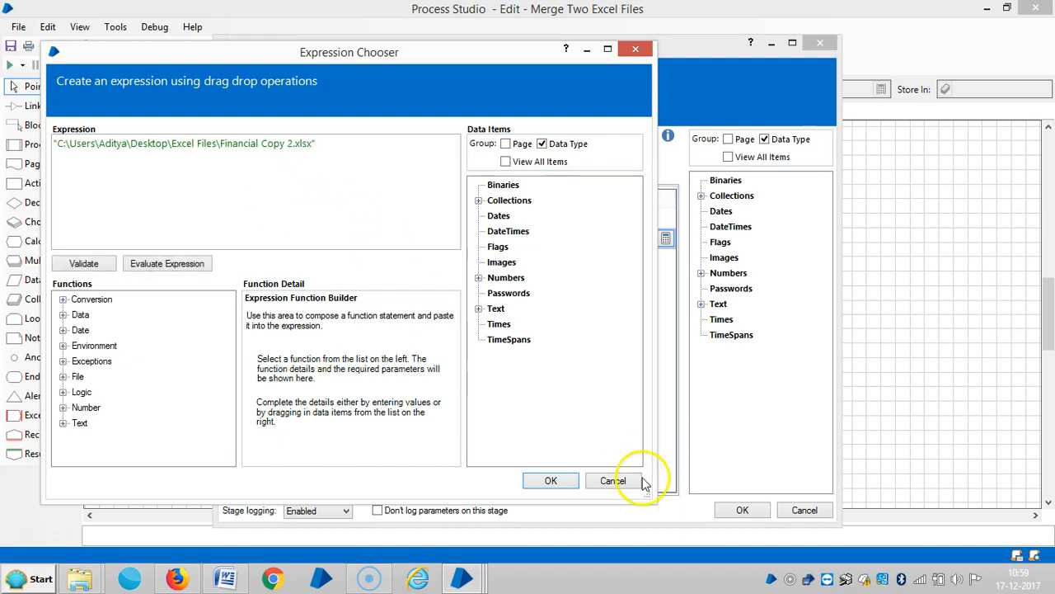
left_click(551, 479)
Step: Set the handle input to Handle 2
left_click(495, 217)
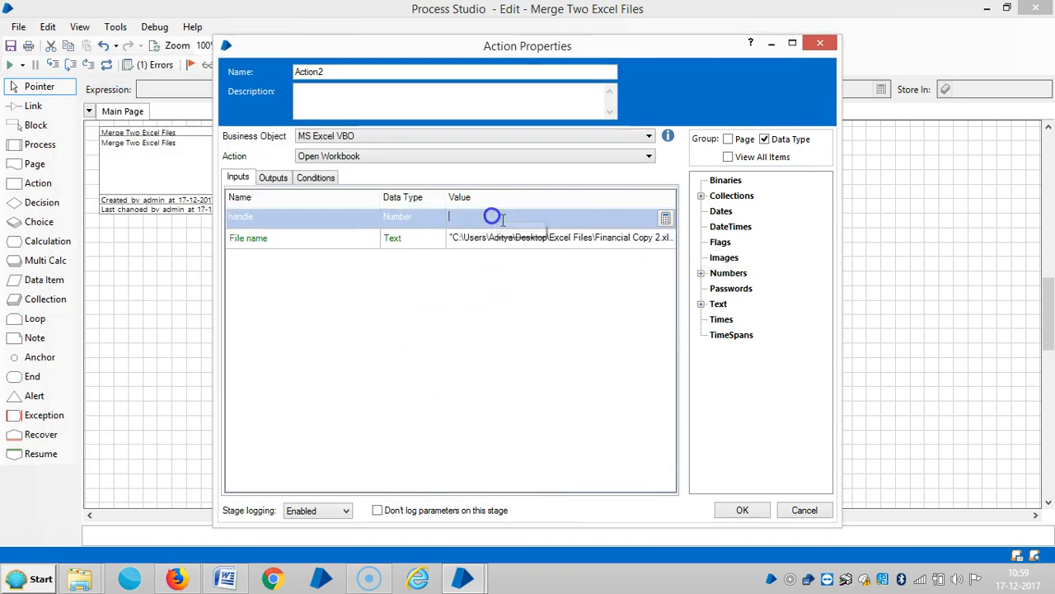
left_click(701, 273)
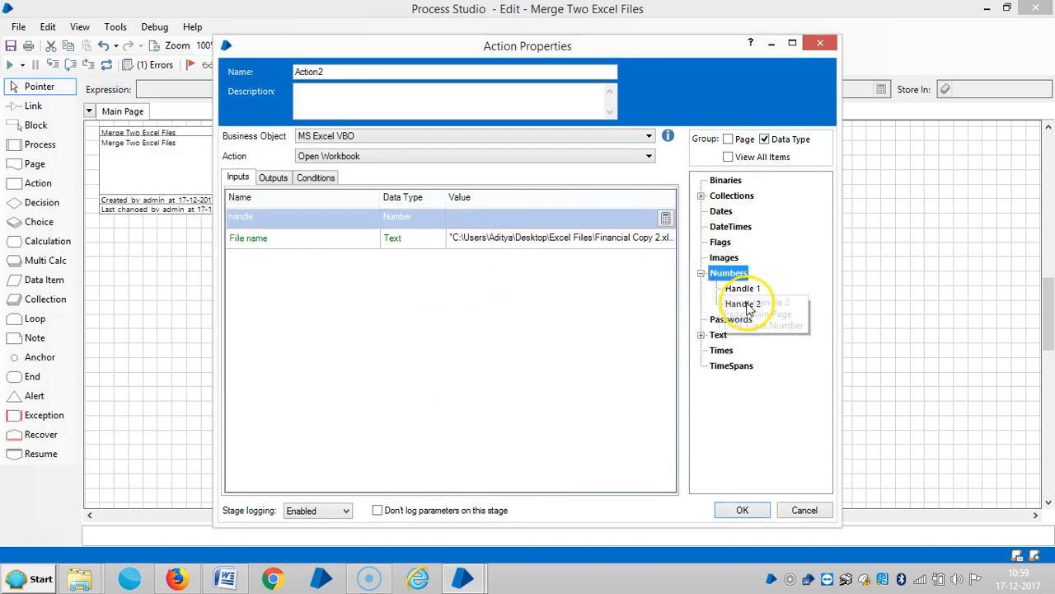
left_click_drag(743, 303, 536, 217)
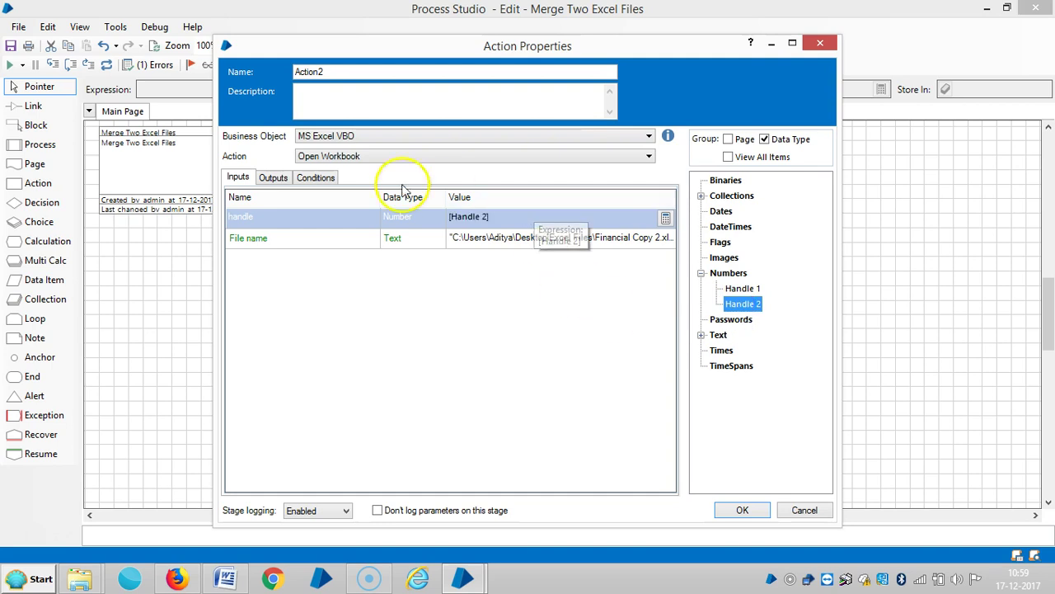
Step: Store the workbook name output in a new Workbook 1 item, rename the stage, and move Workbook 1 next to Handle 1
left_click(273, 177)
left_click(477, 216)
type("Workbook")
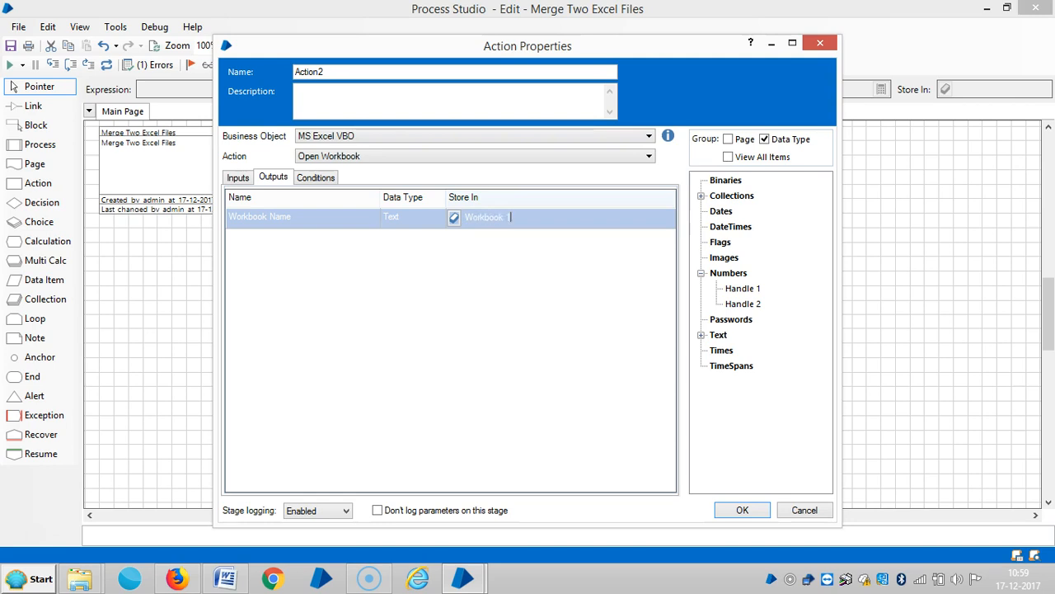
type("1")
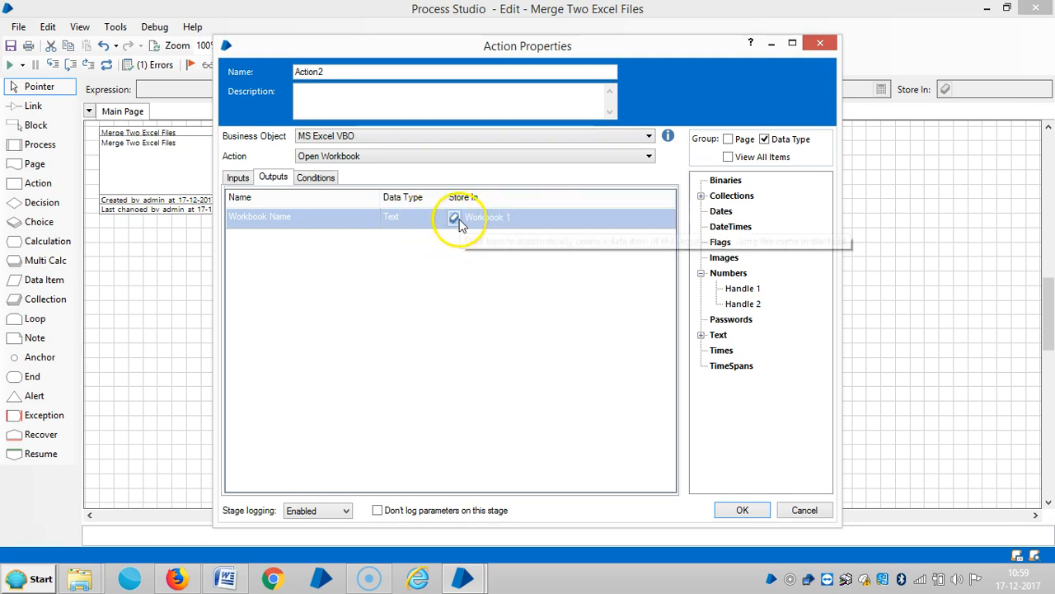
left_click(455, 217)
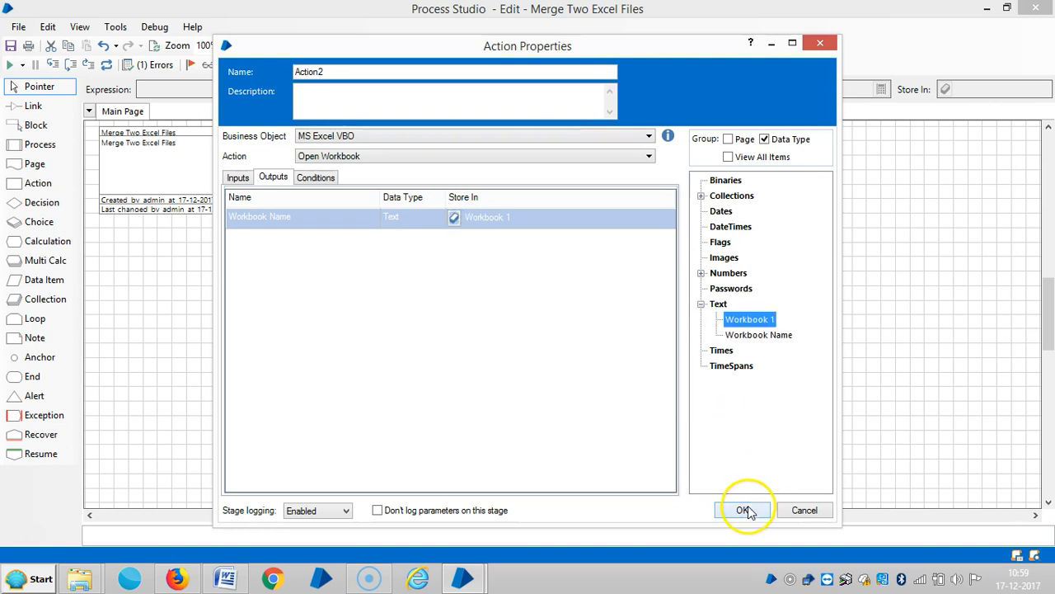
left_click_drag(346, 72, 183, 70)
type("Open Workbook")
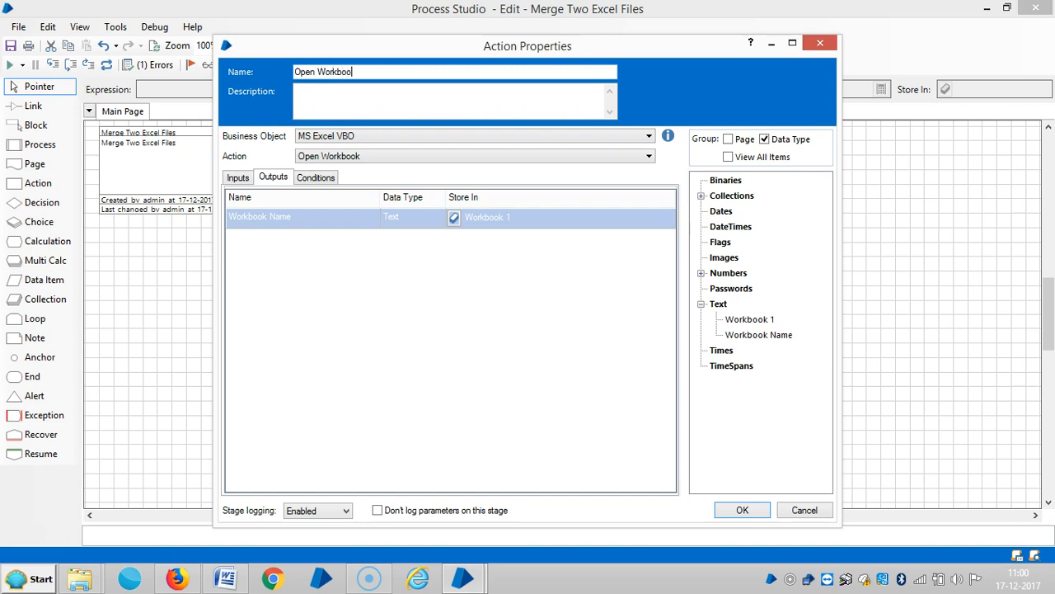
left_click(742, 509)
left_click_drag(527, 272, 825, 216)
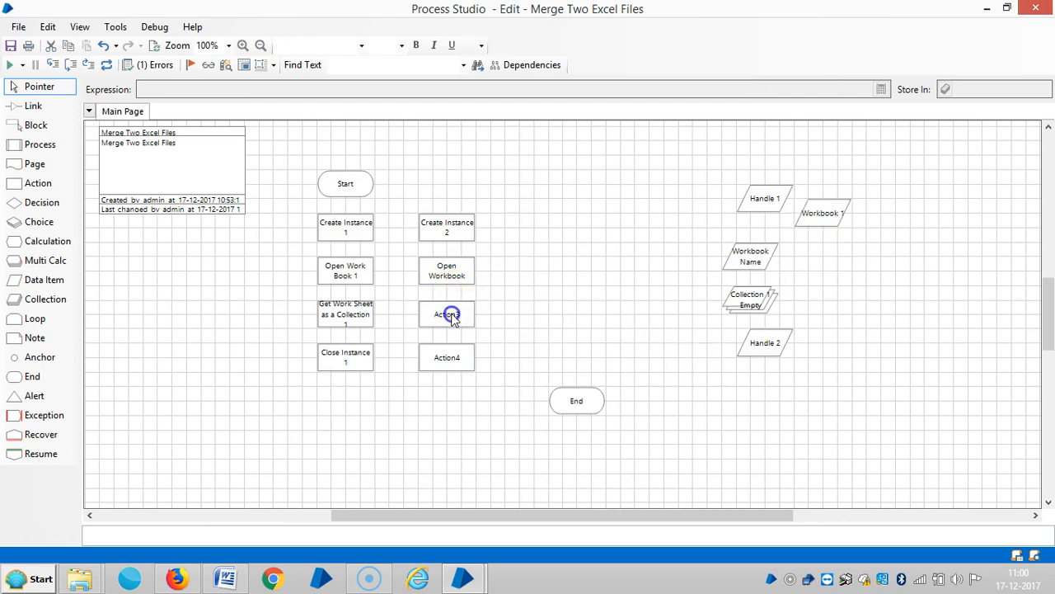
Step: Set Action3 to MS Excel VBO's Get Worksheet As Collection action
double_click(447, 314)
left_click(474, 136)
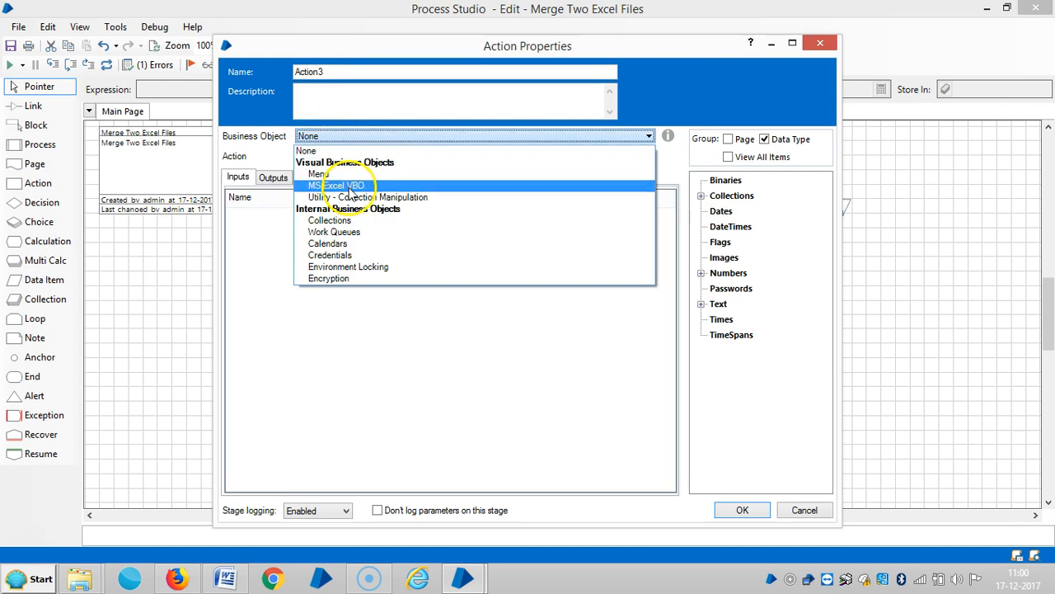
left_click(347, 183)
left_click(369, 156)
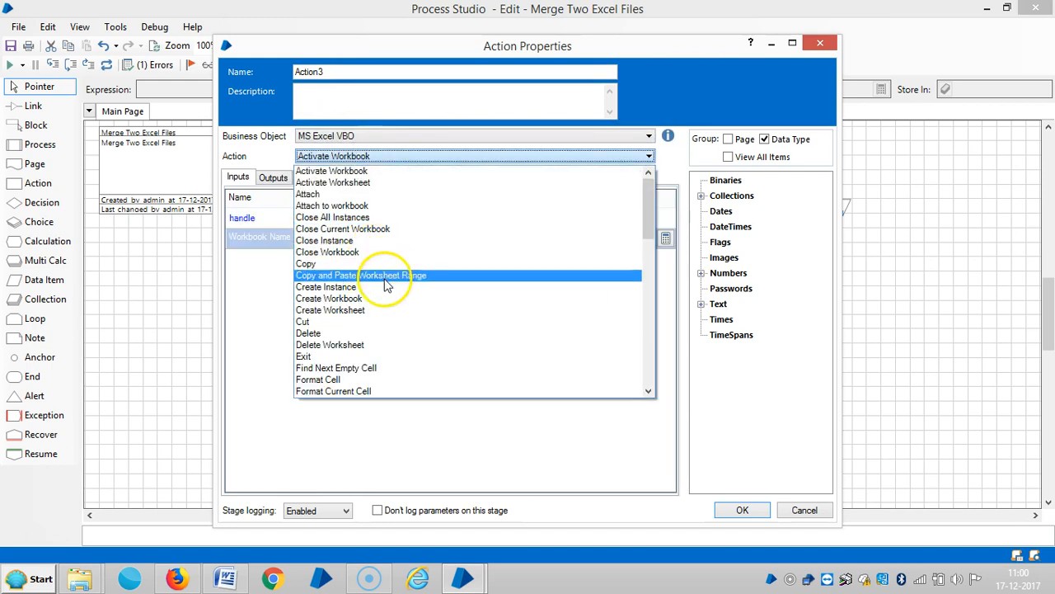
scroll(386, 284, "down", 8)
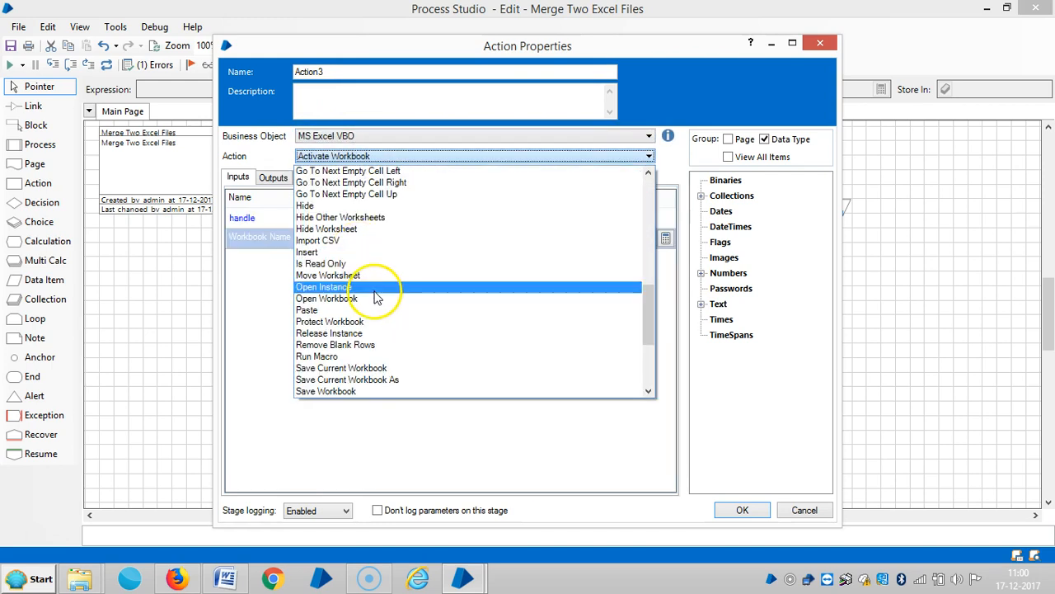
scroll(375, 298, "up", 2)
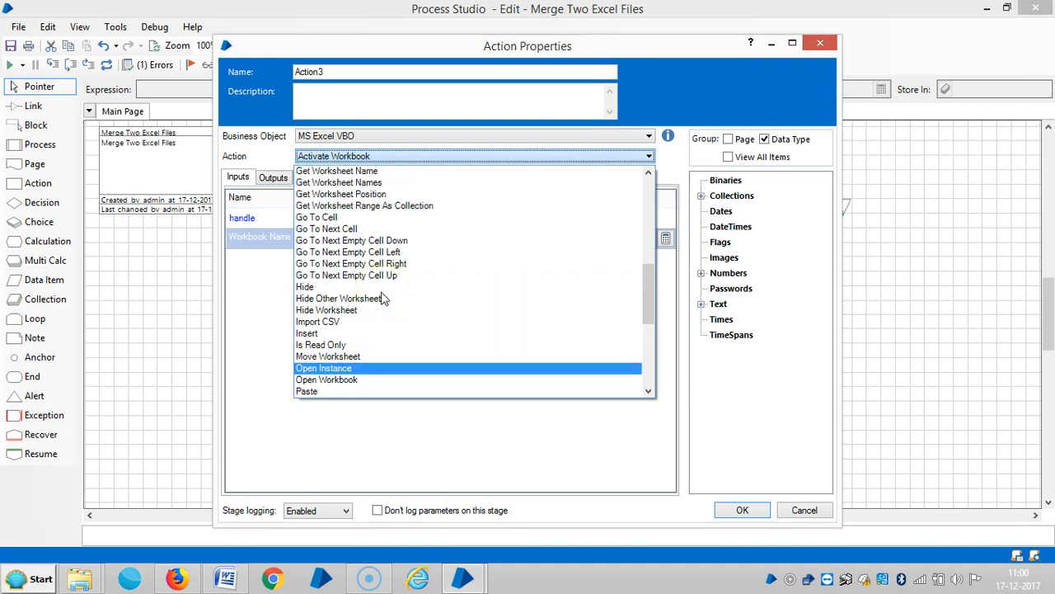
scroll(381, 298, "up", 3)
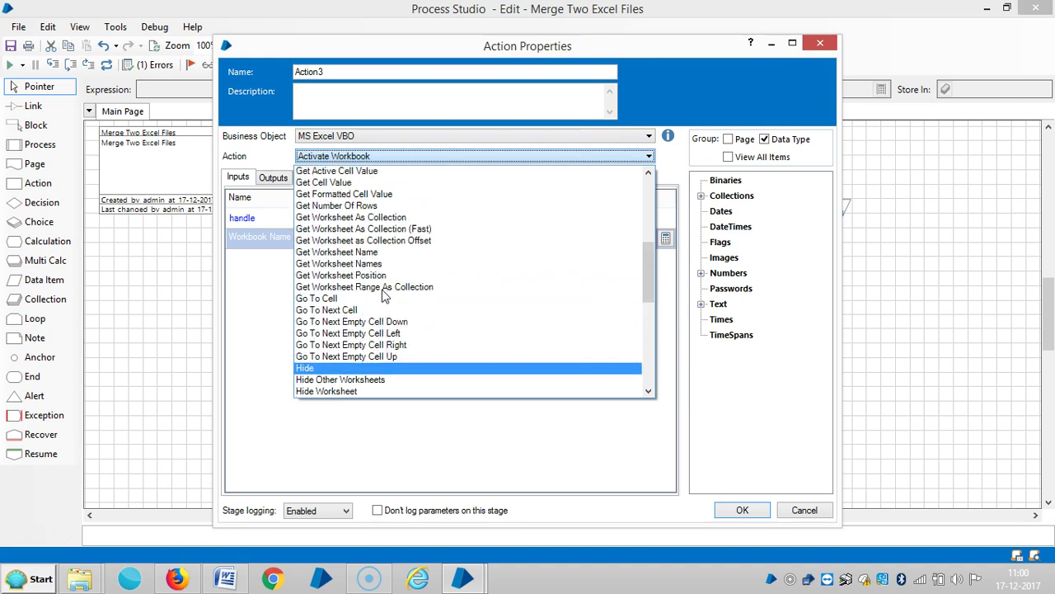
left_click(379, 227)
Step: Feed Handle 2 into the handle input and Workbook 1 into the Workbook Name input, then confirm
left_click(456, 217)
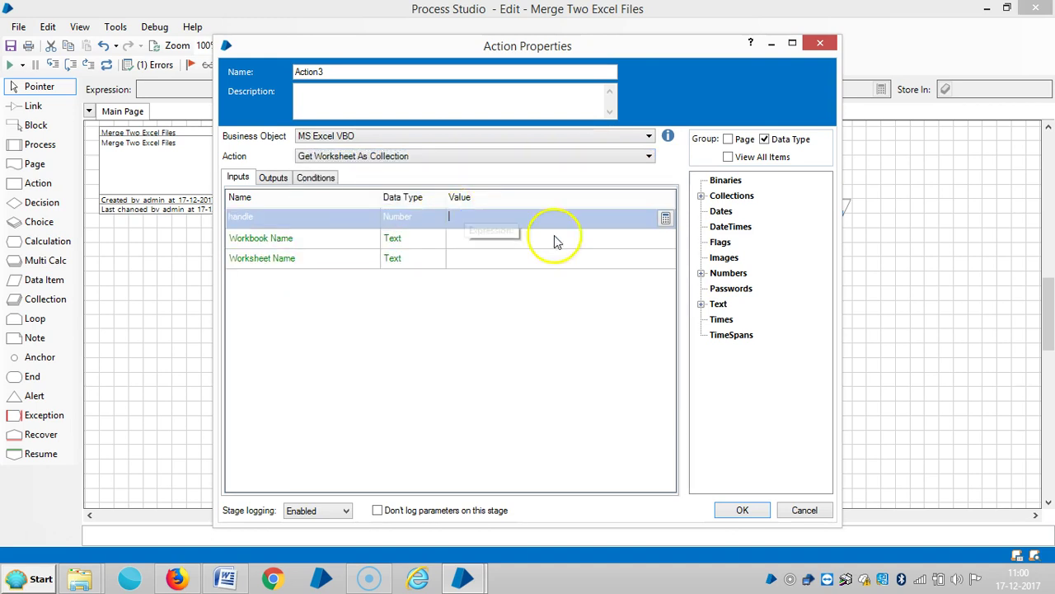
left_click(701, 273)
left_click_drag(745, 305, 513, 223)
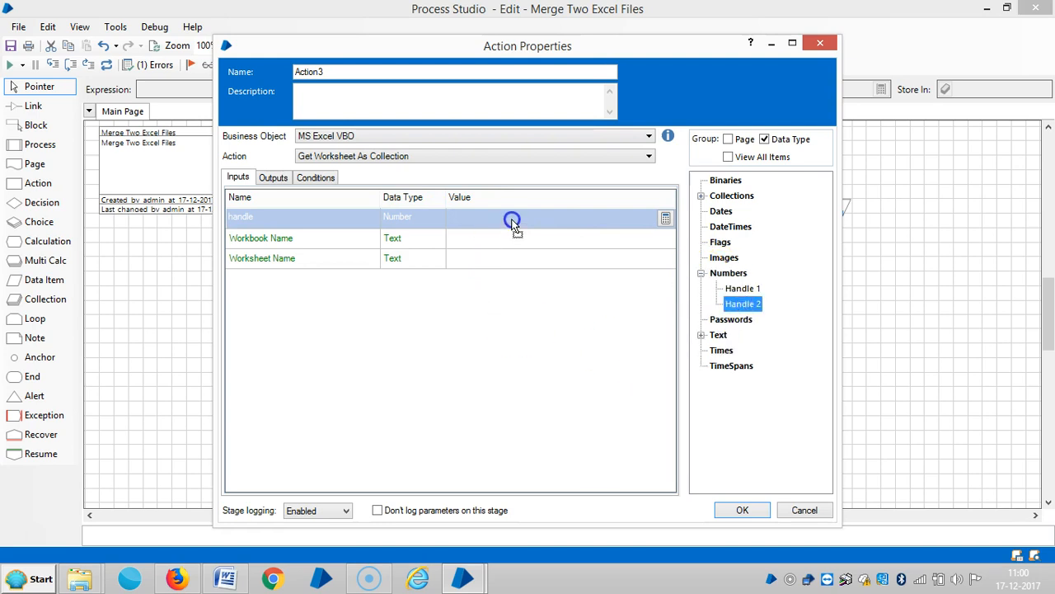
left_click(461, 238)
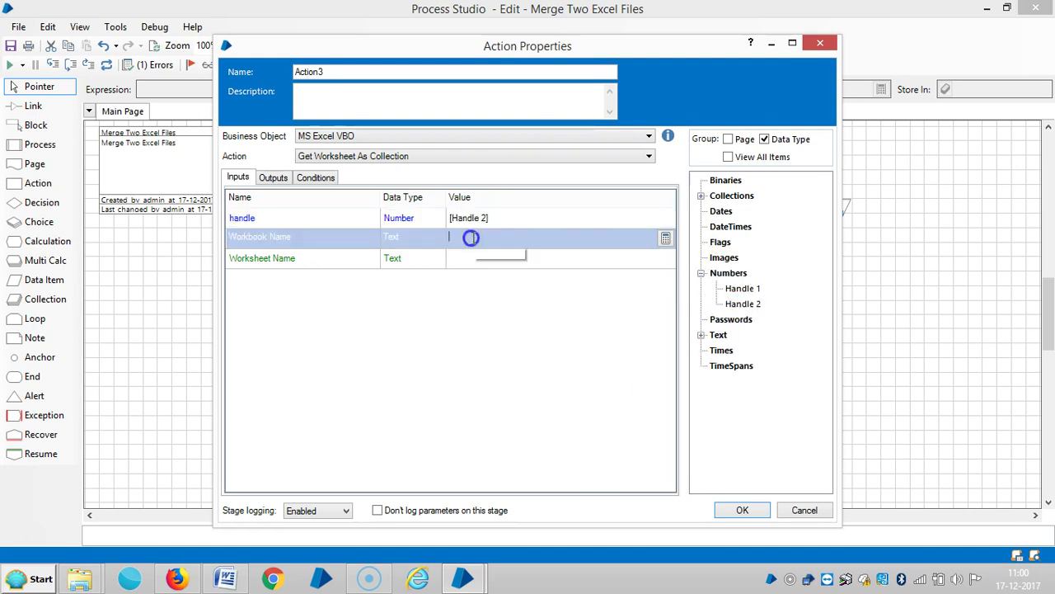
left_click(700, 334)
mouse_move(748, 349)
left_mouse_down()
mouse_move(513, 256)
mouse_move(517, 238)
left_mouse_up()
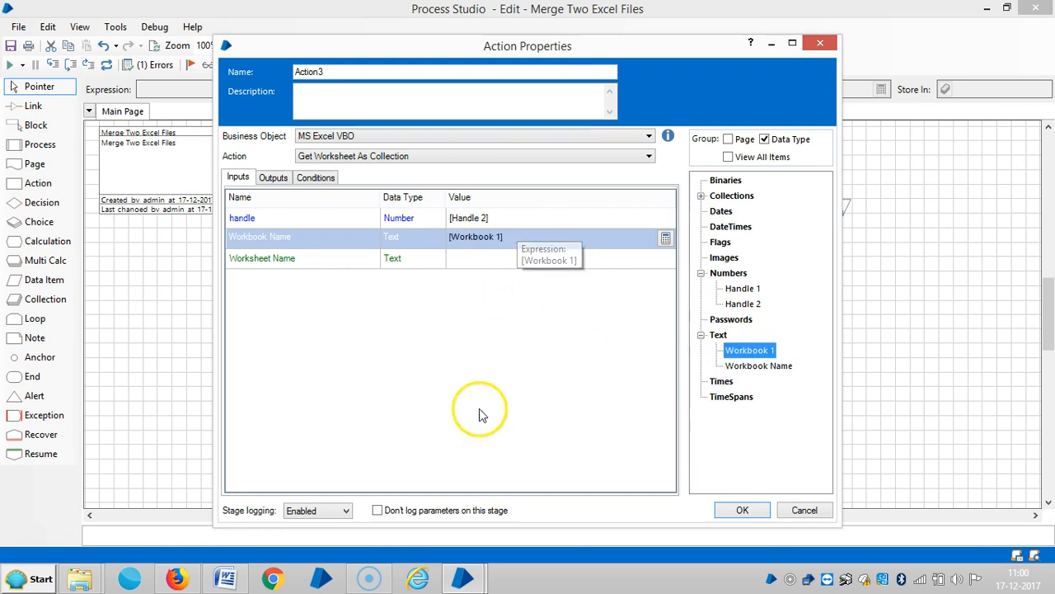
left_click(742, 509)
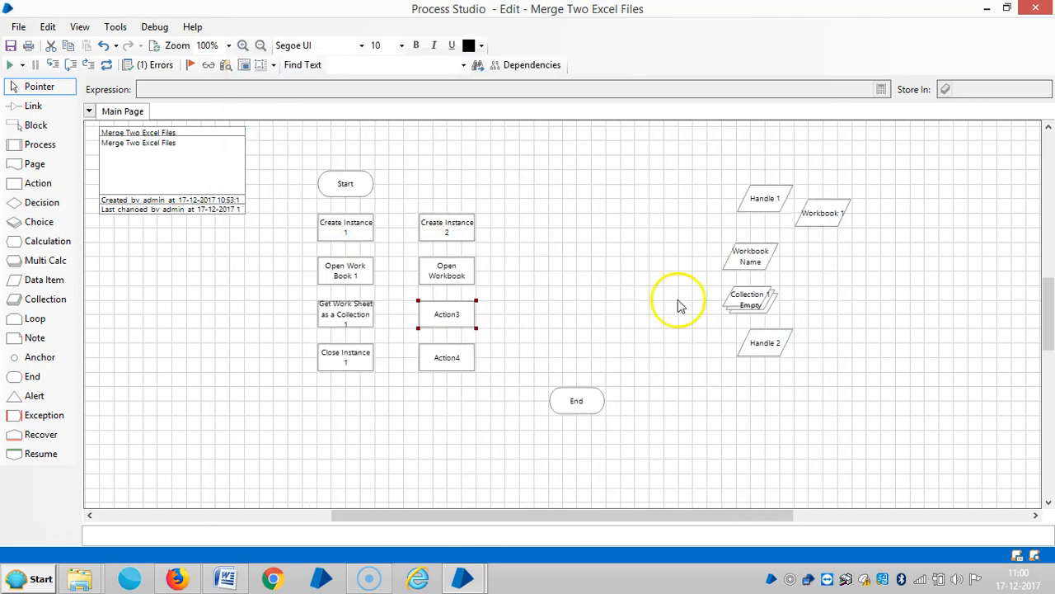
left_click(991, 12)
left_click(991, 11)
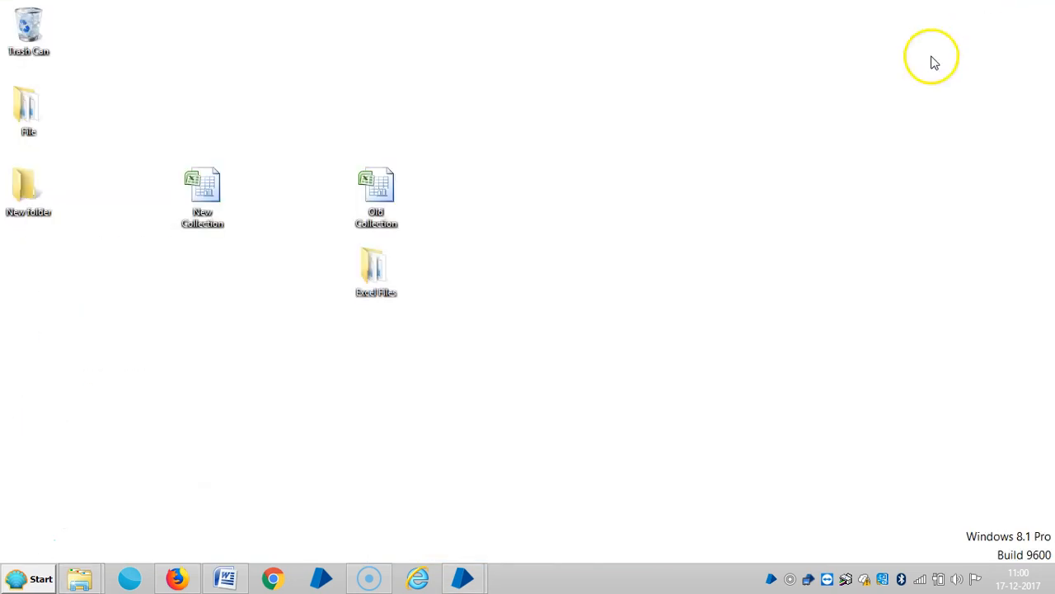
left_click(373, 263)
double_click(373, 264)
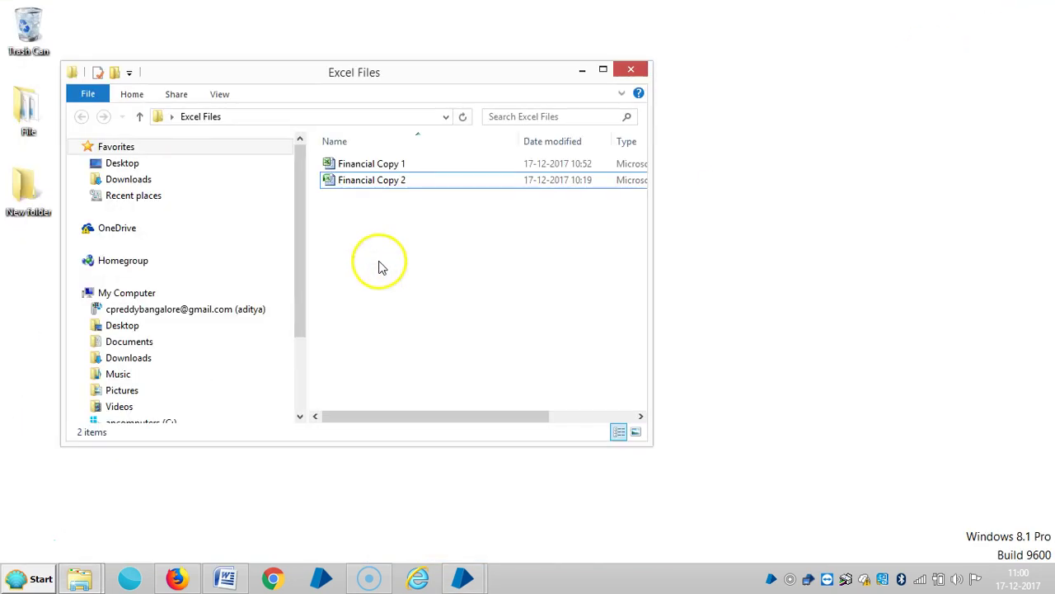
double_click(368, 180)
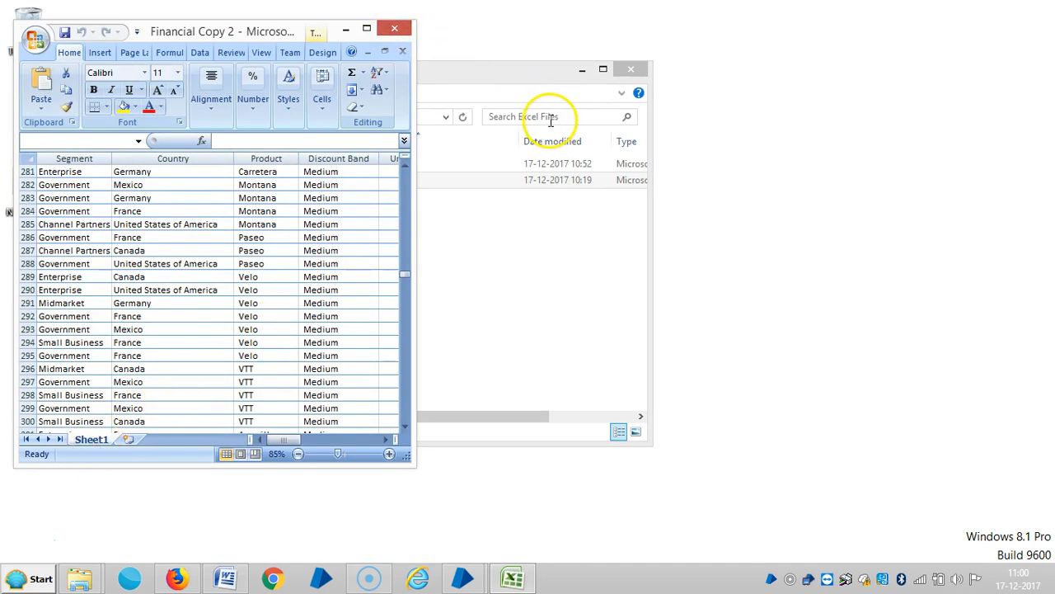
left_click(631, 70)
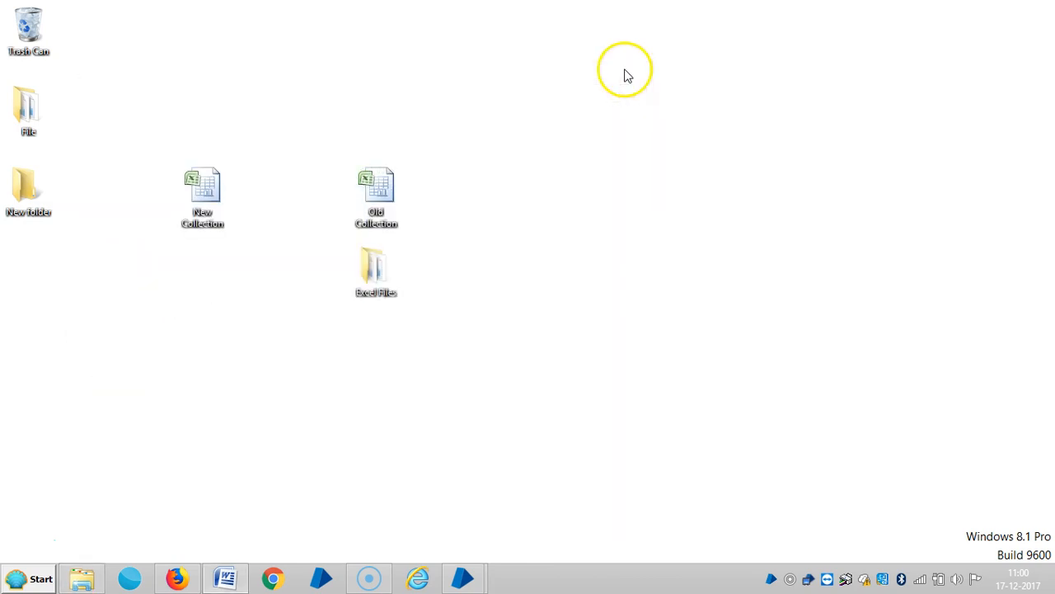
Step: Set Action3's Worksheet Name input to "Sheet1", replacing the pasted file path
mouse_move(463, 579)
left_click(511, 528)
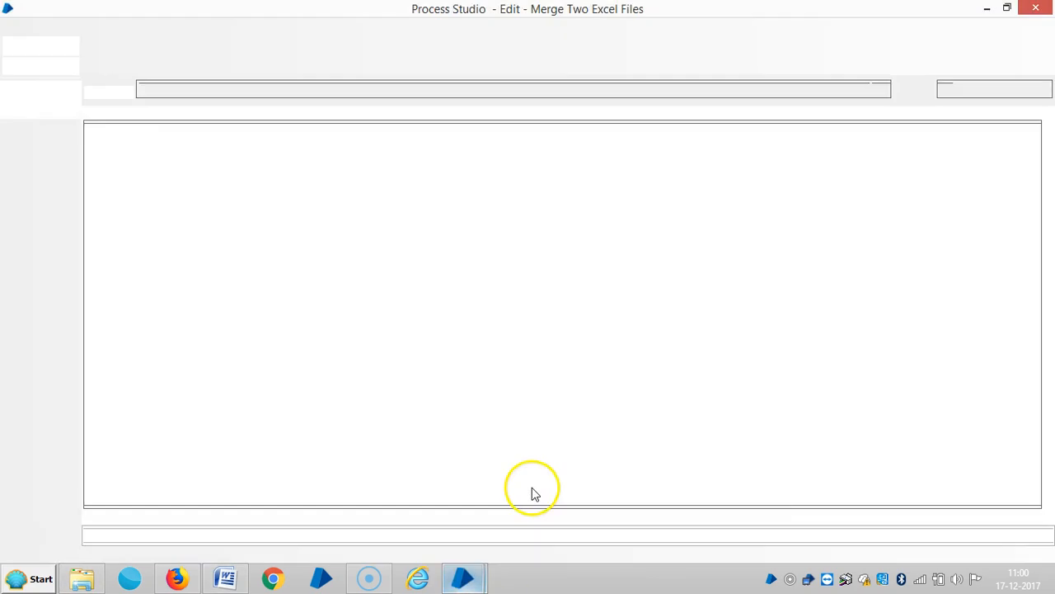
double_click(454, 312)
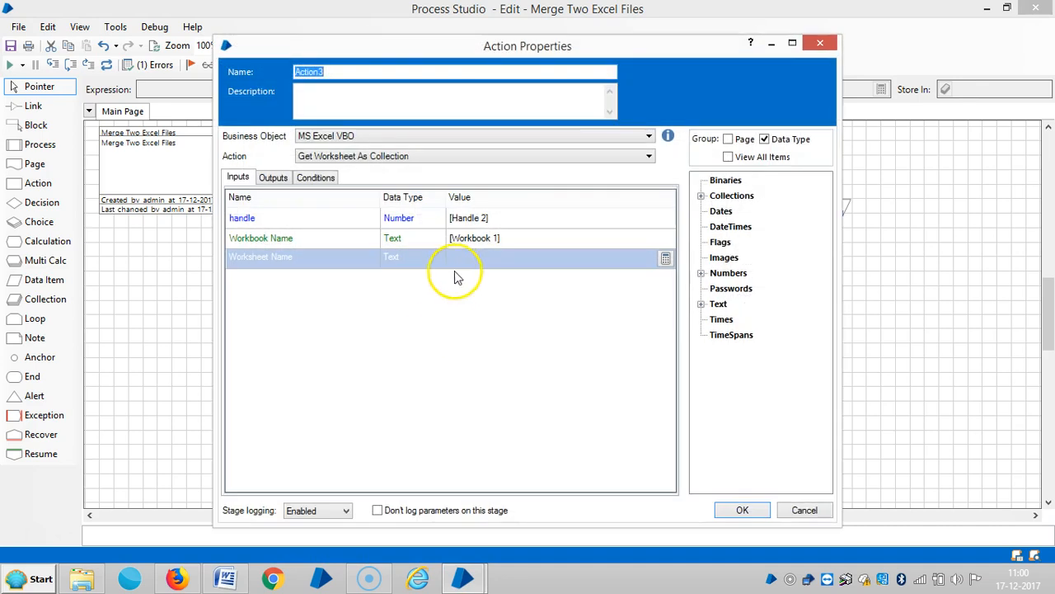
left_click(666, 259)
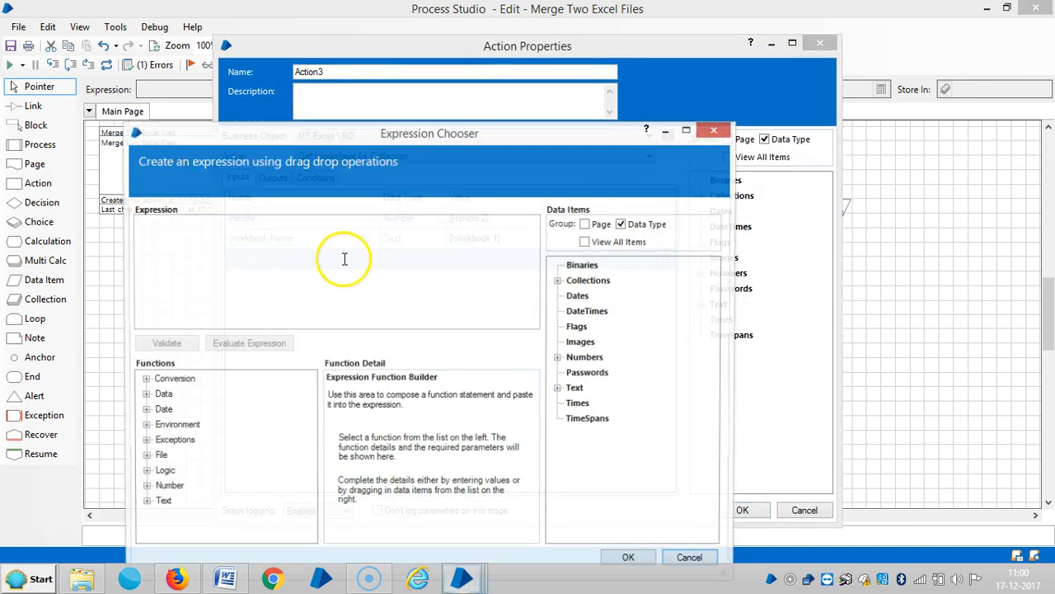
left_click(294, 270)
key("ctrl+v")
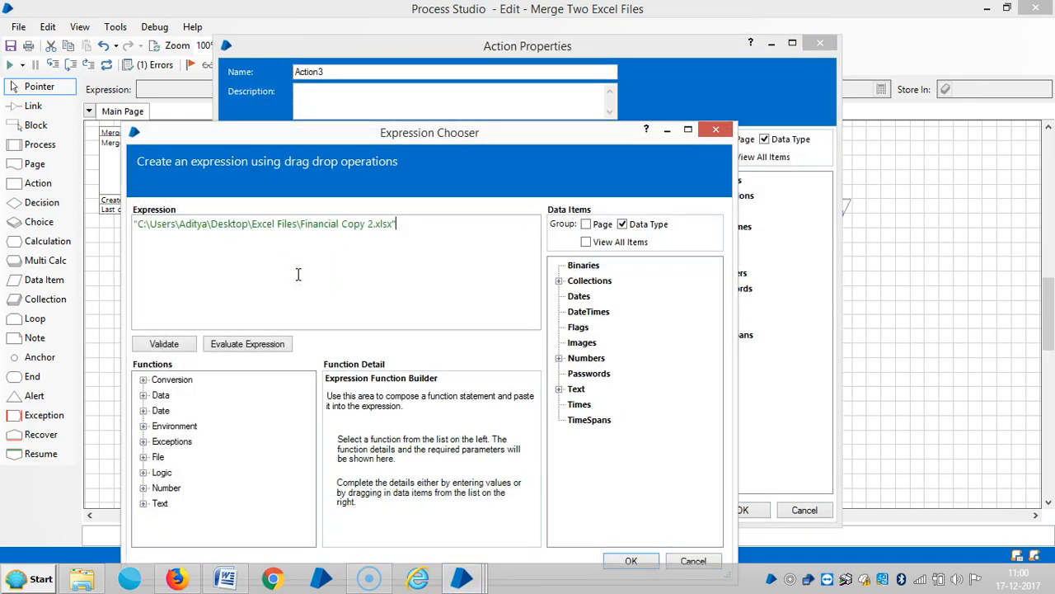
left_click_drag(434, 226, 39, 223)
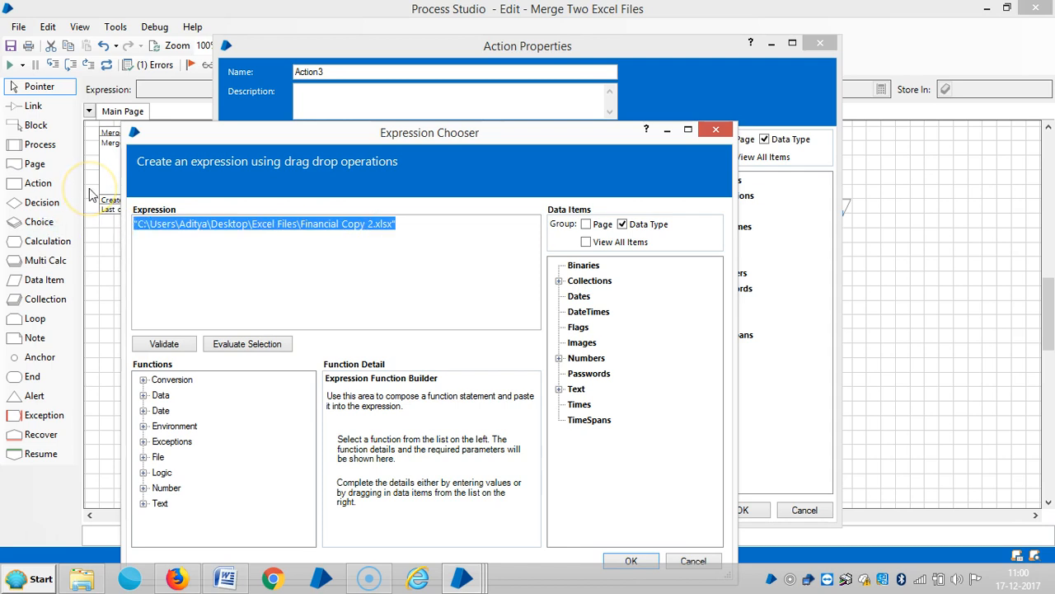
type("Sheet1")
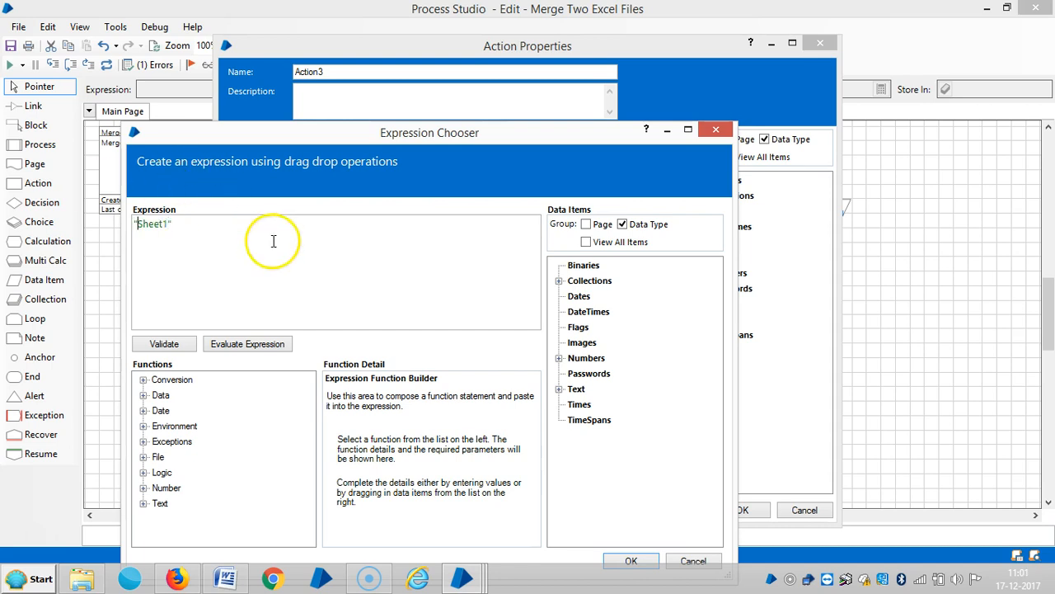
left_click(635, 562)
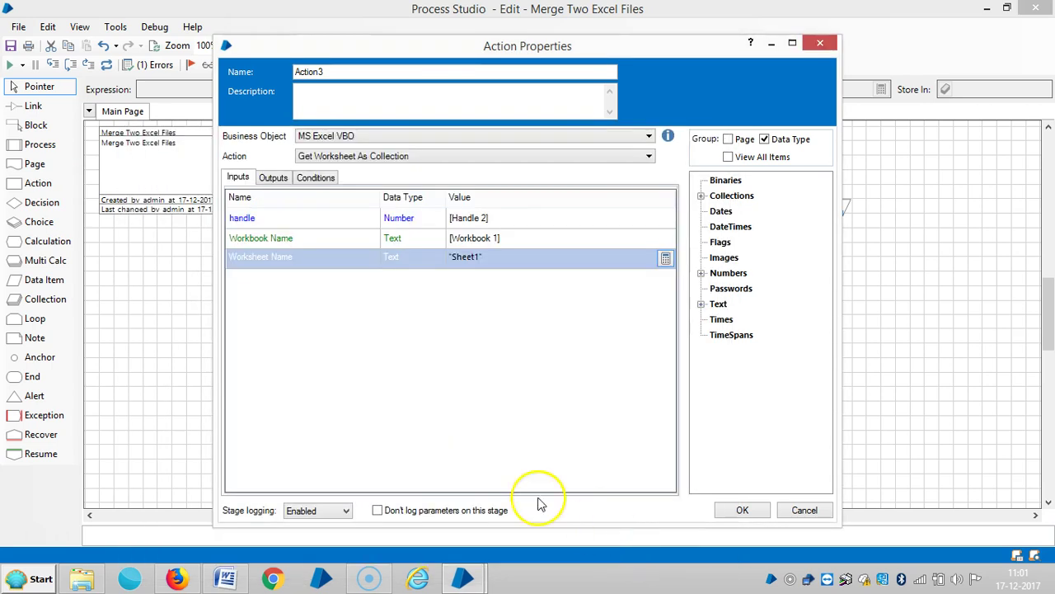
Step: Store the Data output in a new Collection 2 and rename the stage Get Worksheet as a Collection 2
left_click(273, 177)
left_click(497, 220)
type("Collection 2")
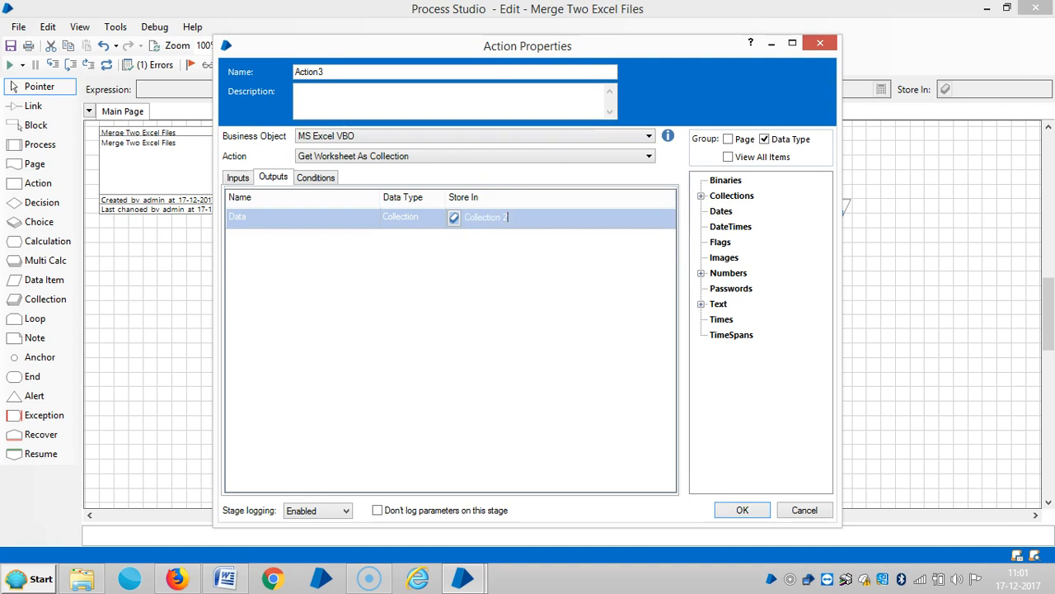
left_click(453, 217)
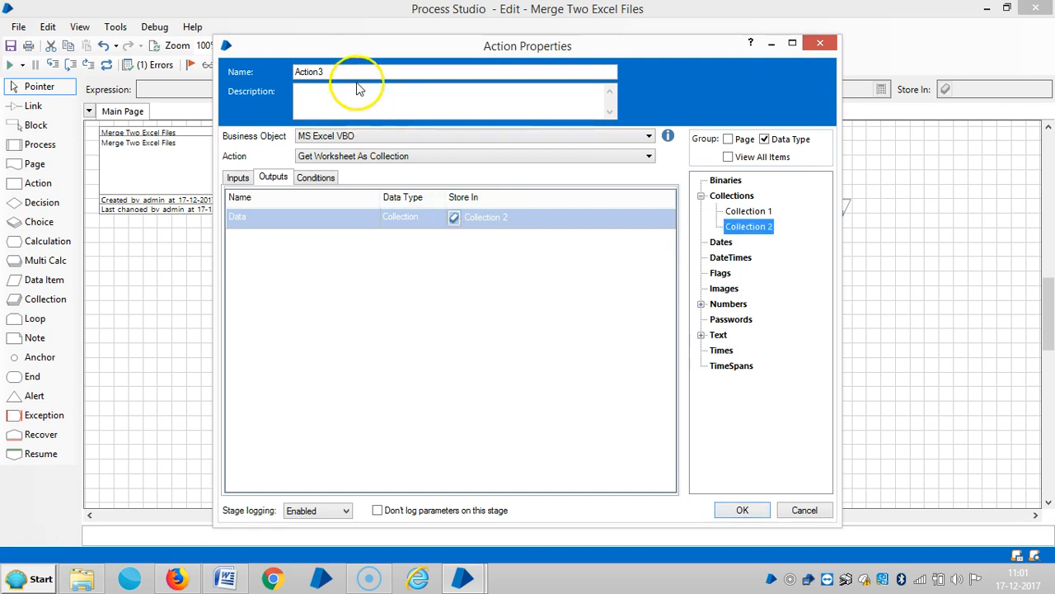
left_click_drag(356, 73, 247, 71)
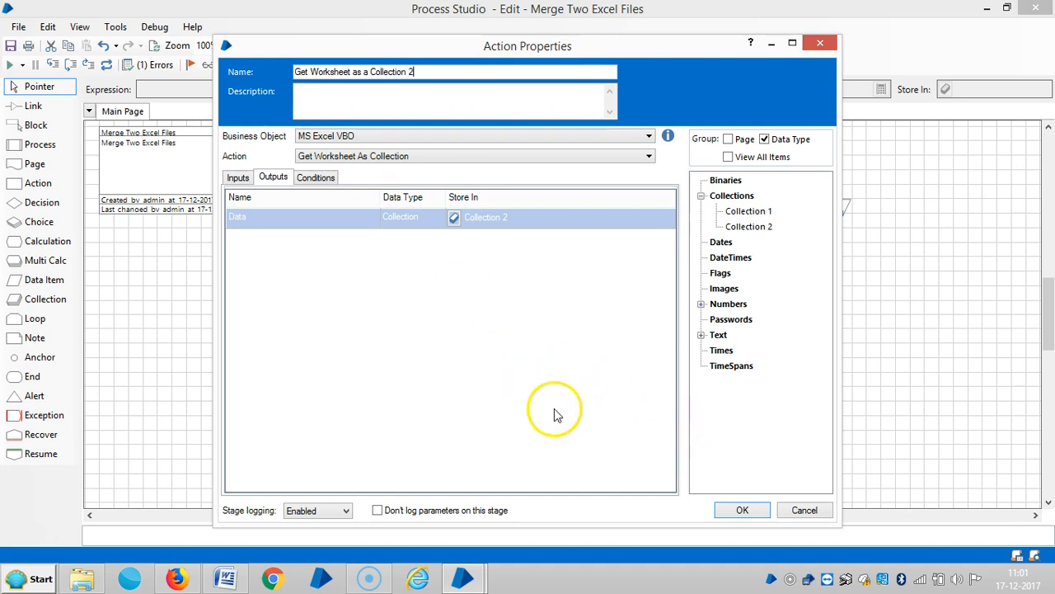
Step: Confirm the renamed stage and move Collection 2 up beside Handle 1
left_click(742, 509)
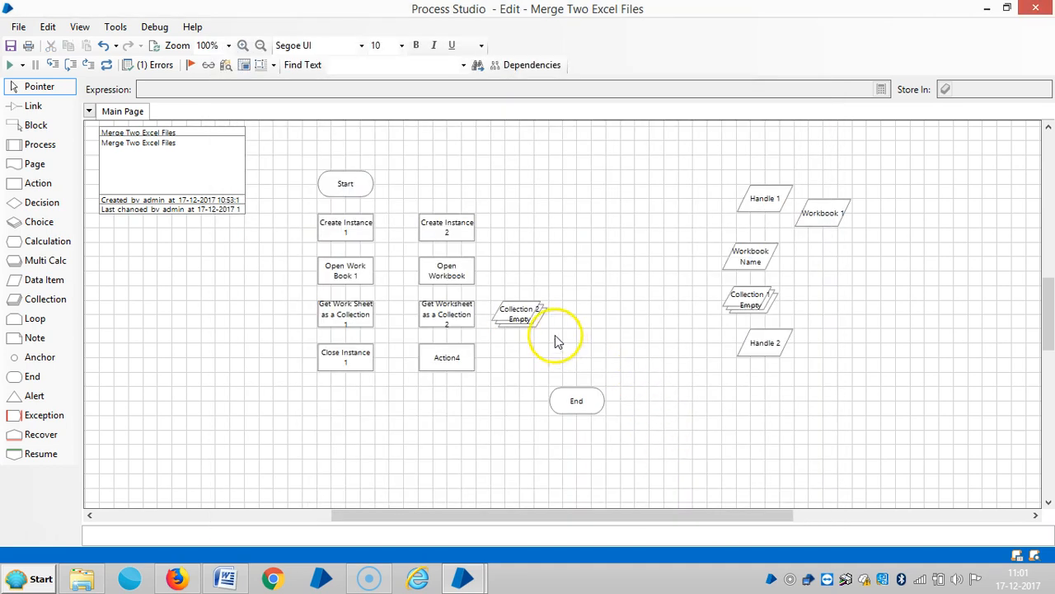
left_click_drag(519, 313, 686, 212)
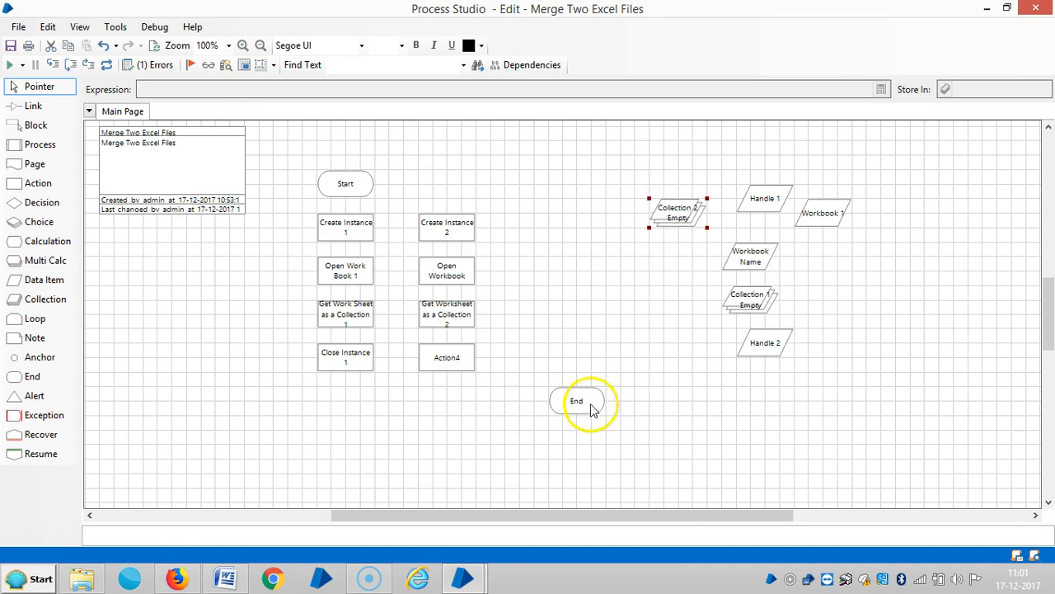
left_click(447, 357)
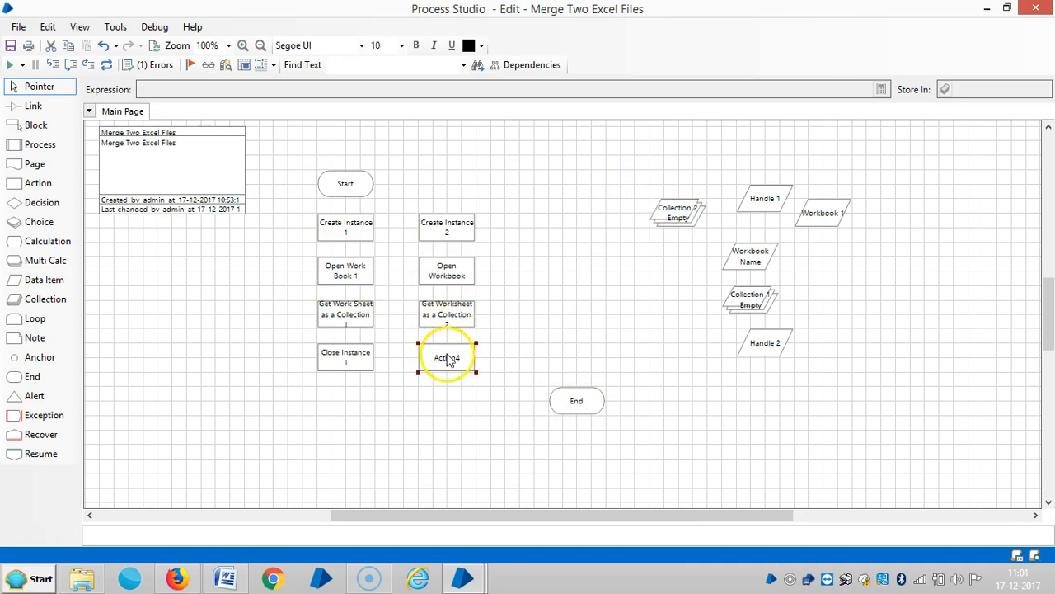
double_click(447, 360)
type("Close Instance 2")
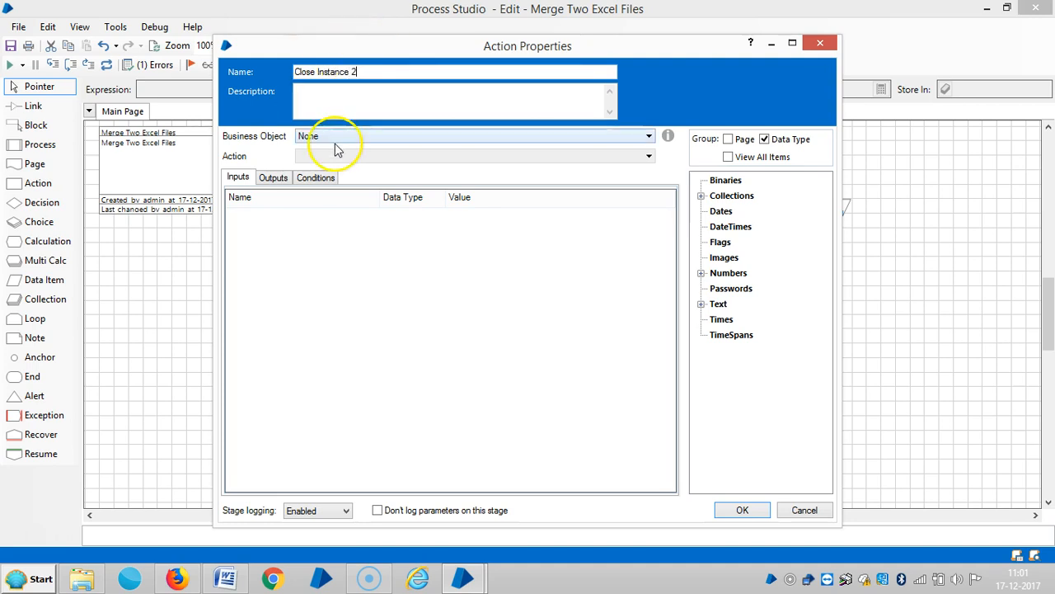
Step: Set Action4 to MS Excel VBO's Close Instance action
left_click(474, 136)
left_click(346, 190)
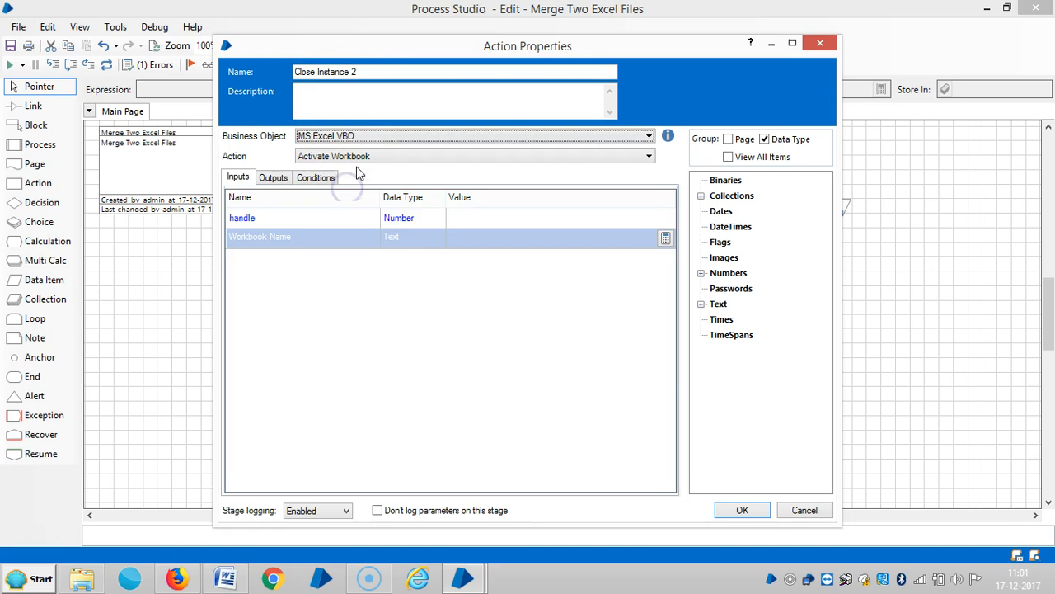
left_click(363, 156)
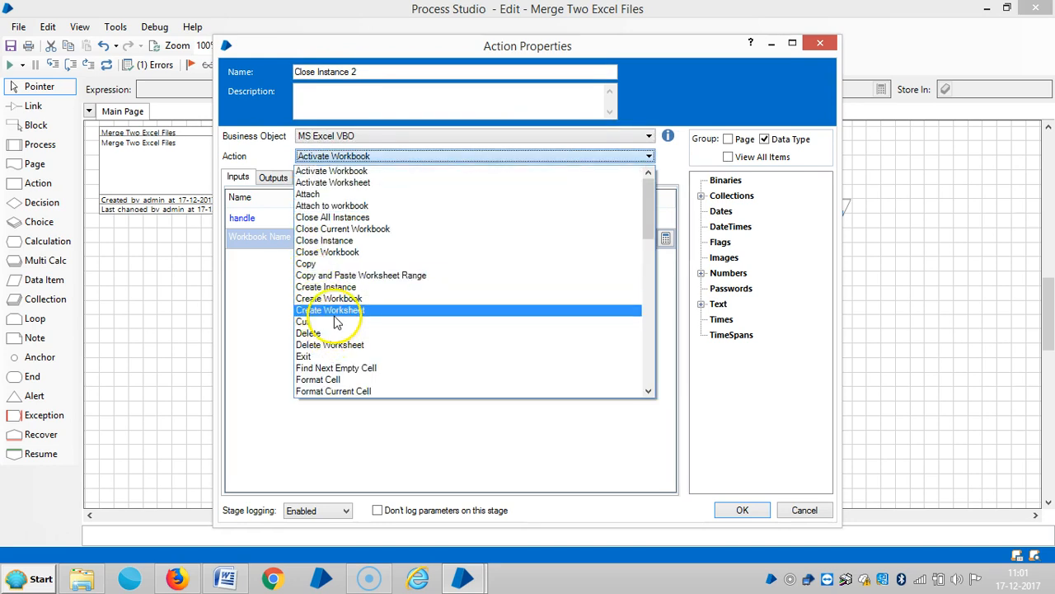
left_click(350, 242)
Step: Supply Handle 2 as the handle input and save the Close Instance 2 stage
left_click(523, 220)
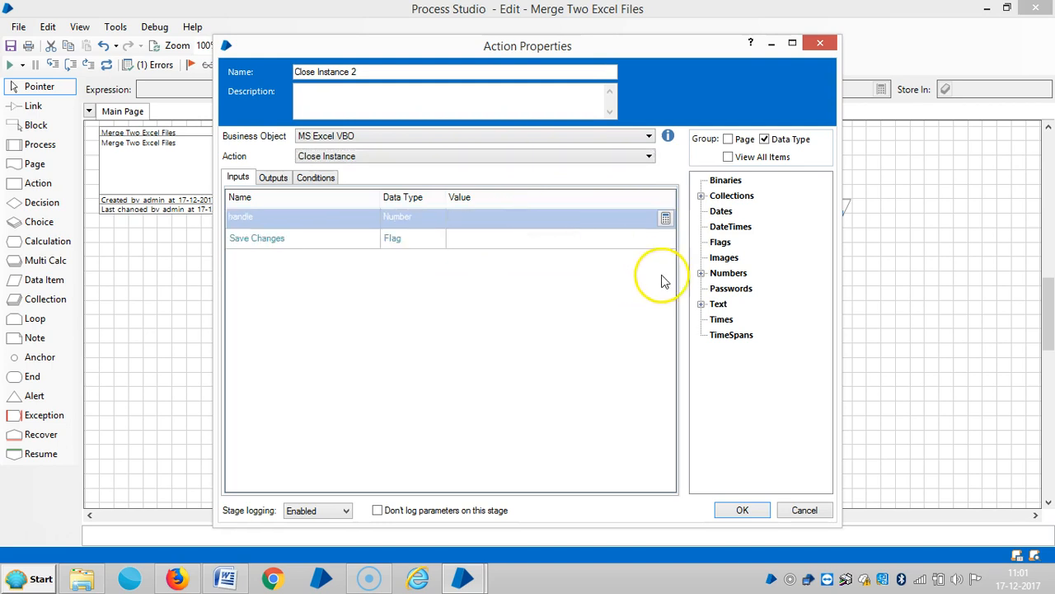
left_click(701, 273)
left_click_drag(743, 303, 537, 220)
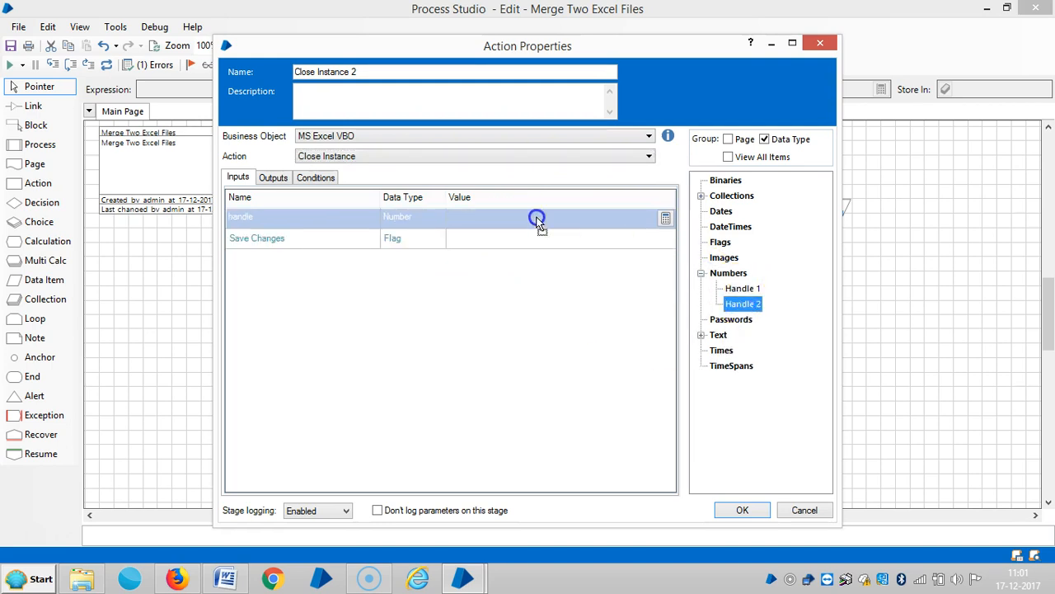
left_click(272, 178)
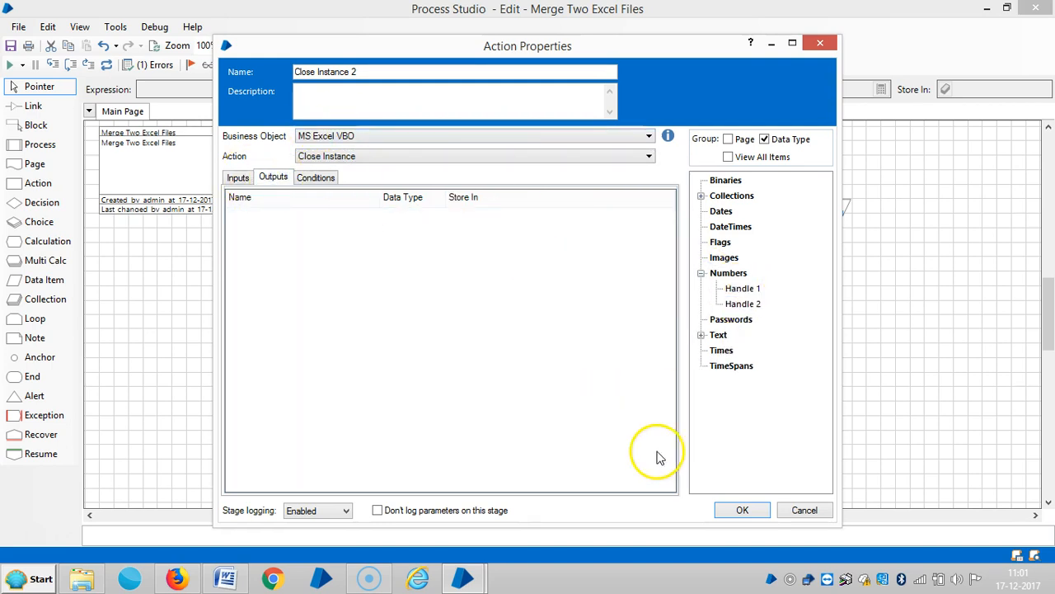
left_click(742, 510)
left_click(588, 400)
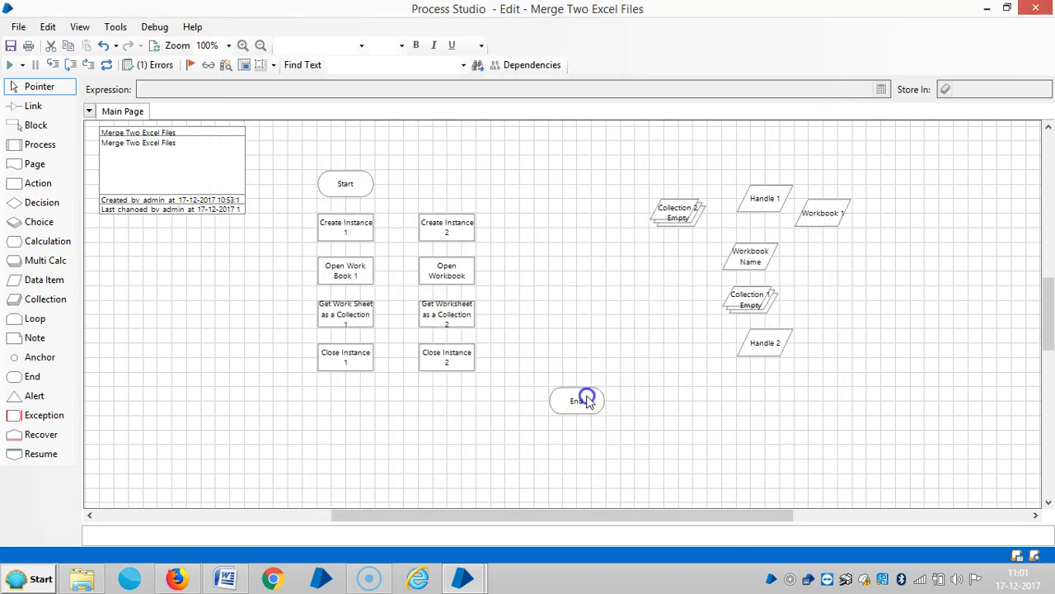
Step: Move End lower right and shift the second column of stages slightly right
left_click_drag(588, 400, 703, 415)
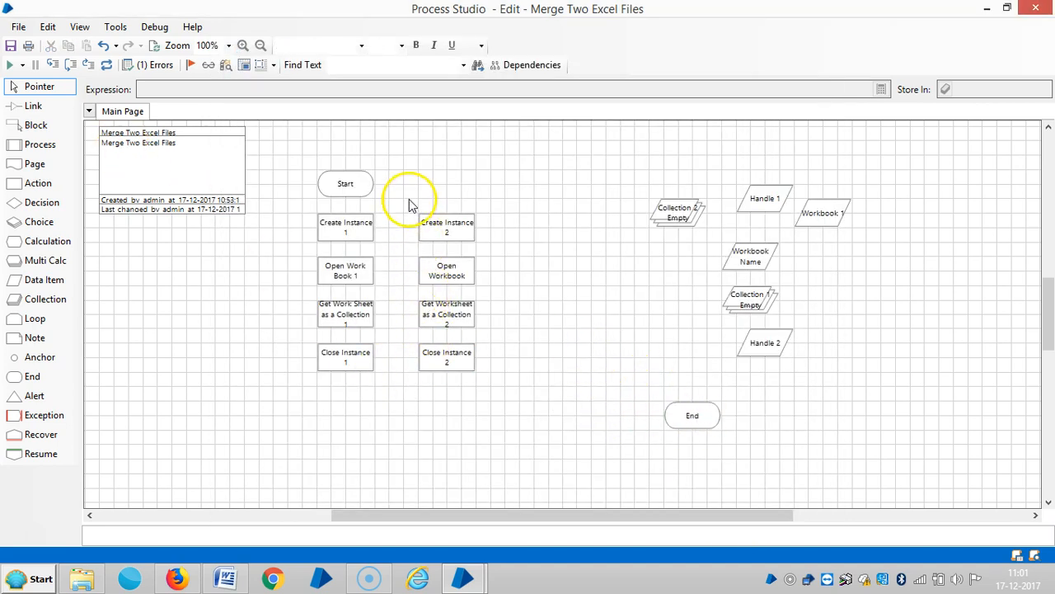
left_click_drag(408, 206, 505, 379)
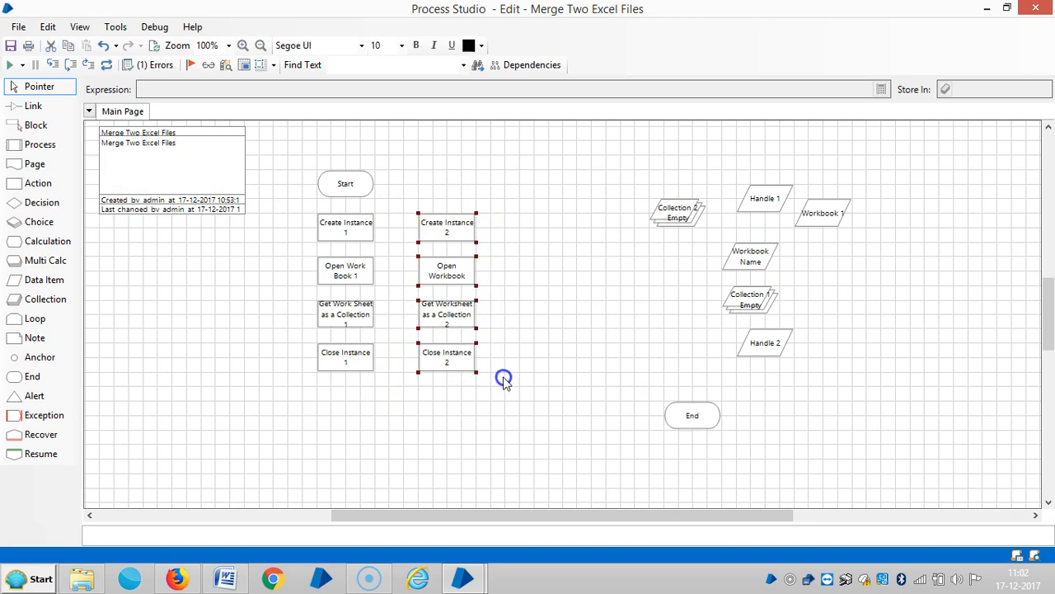
left_click_drag(450, 235, 464, 237)
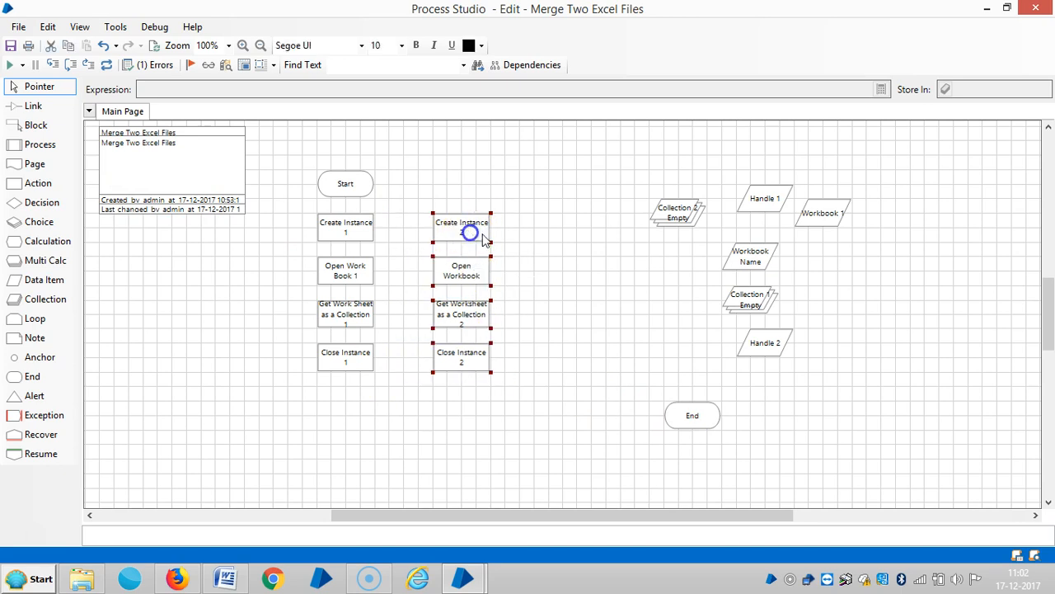
left_click(501, 247)
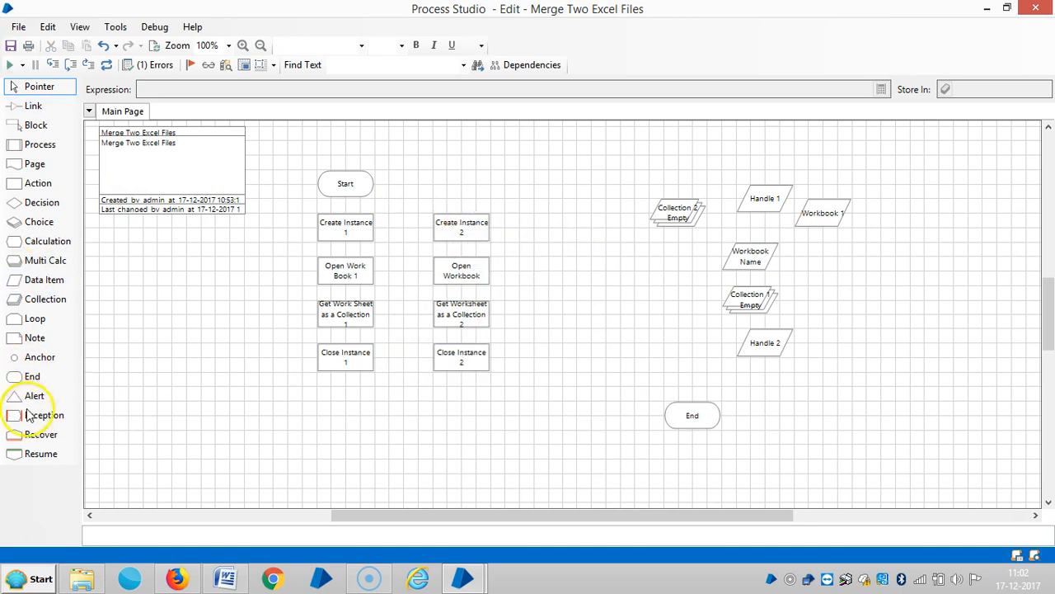
Step: Place two anchors beside Close Instance 1 and level with Create Instance 2
left_click(39, 357)
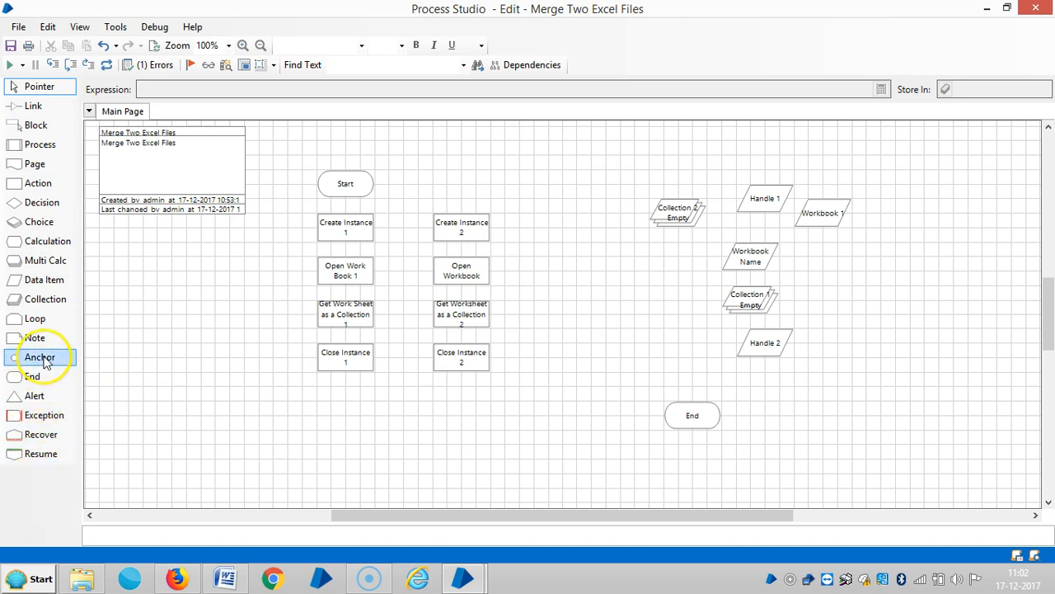
left_click(403, 360)
left_click(404, 227)
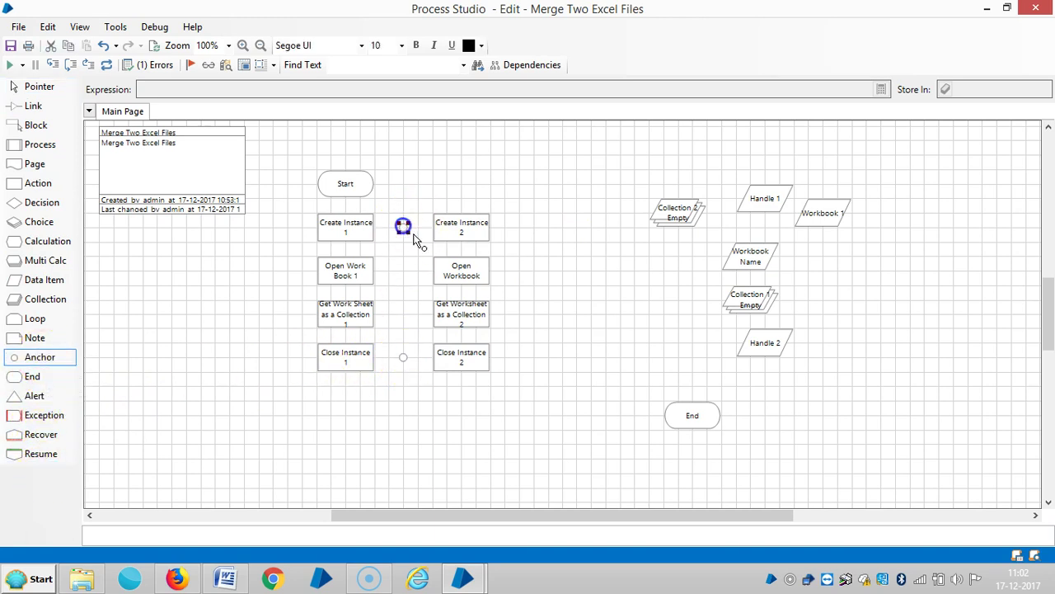
Step: Link Start to Create Instance 1 and route the anchors up into Create Instance 2
left_click(33, 105)
left_click_drag(334, 185, 350, 229)
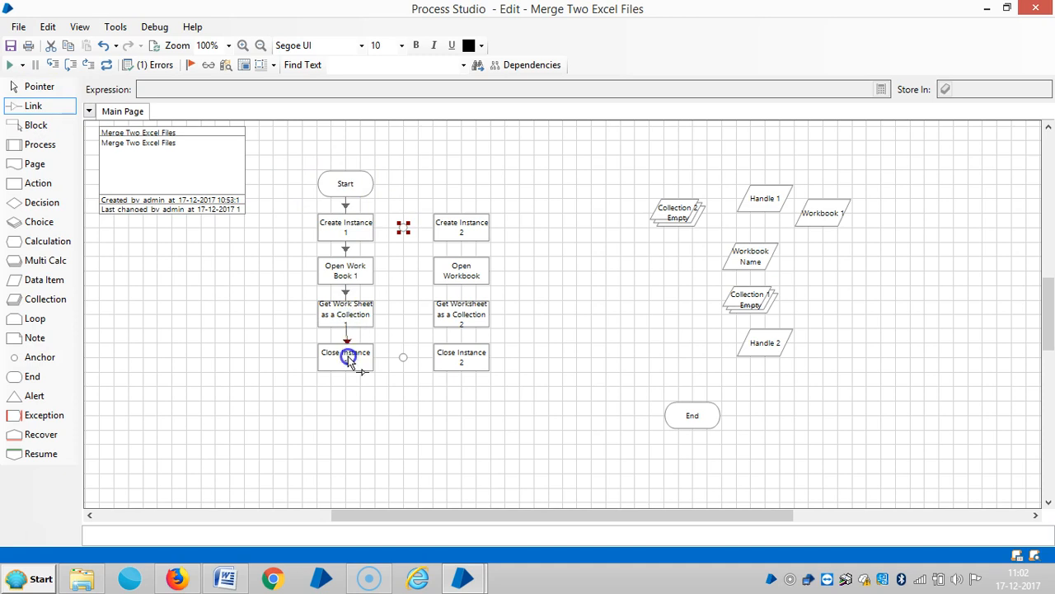
left_click_drag(404, 361, 403, 224)
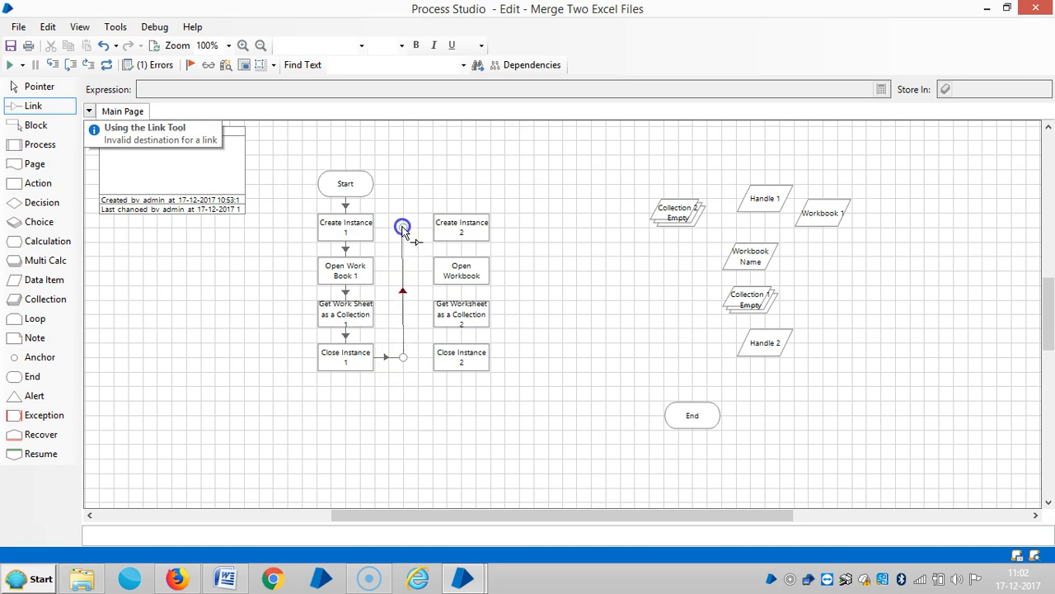
left_click_drag(441, 229, 464, 270)
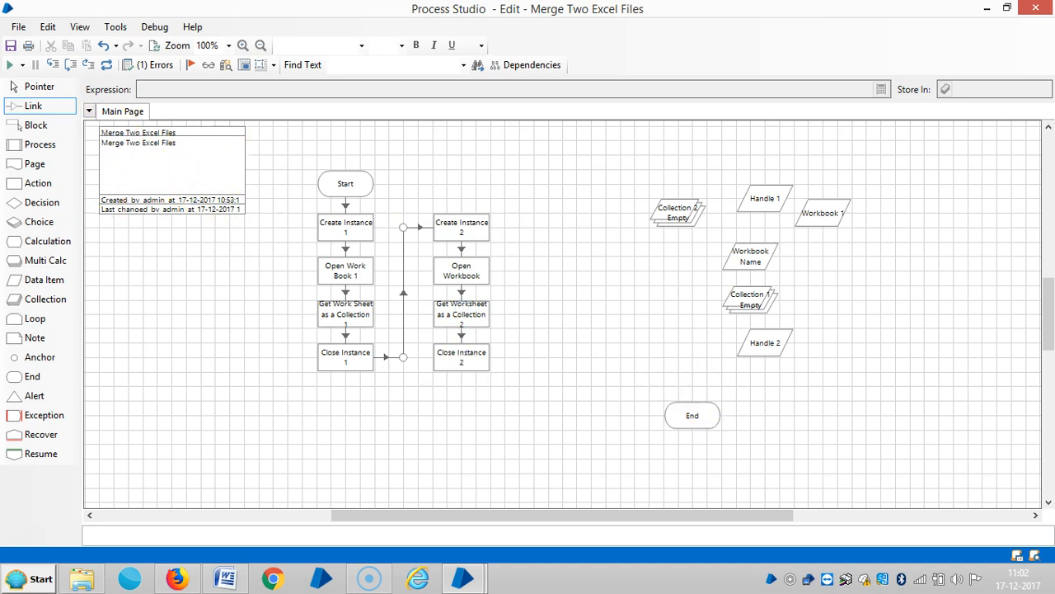
left_click(38, 86)
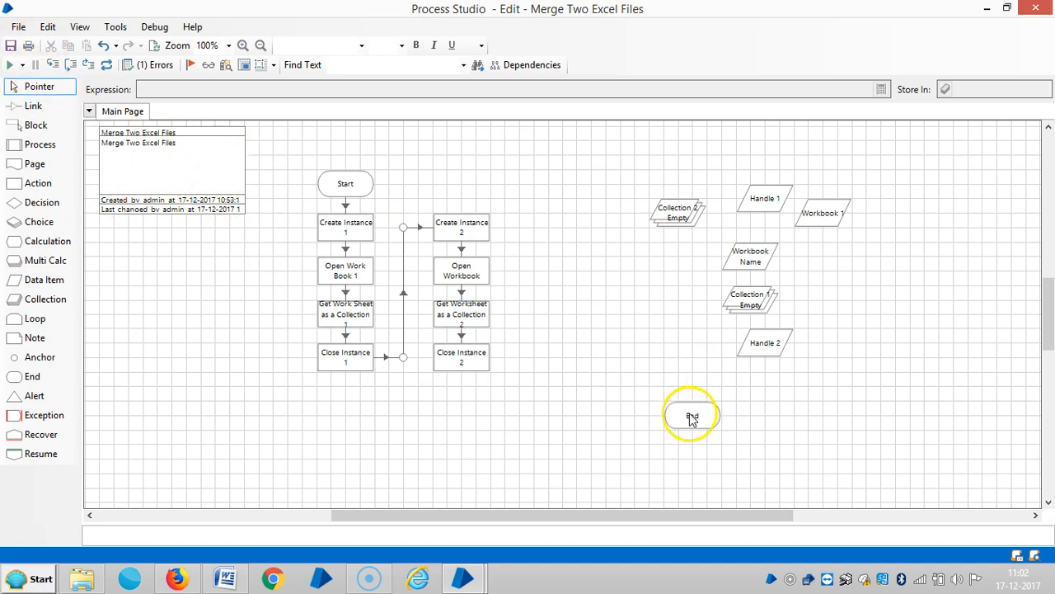
Step: Bring End nearer the flow and move the Handle/Workbook data items into a right-hand column
left_click_drag(689, 414, 575, 363)
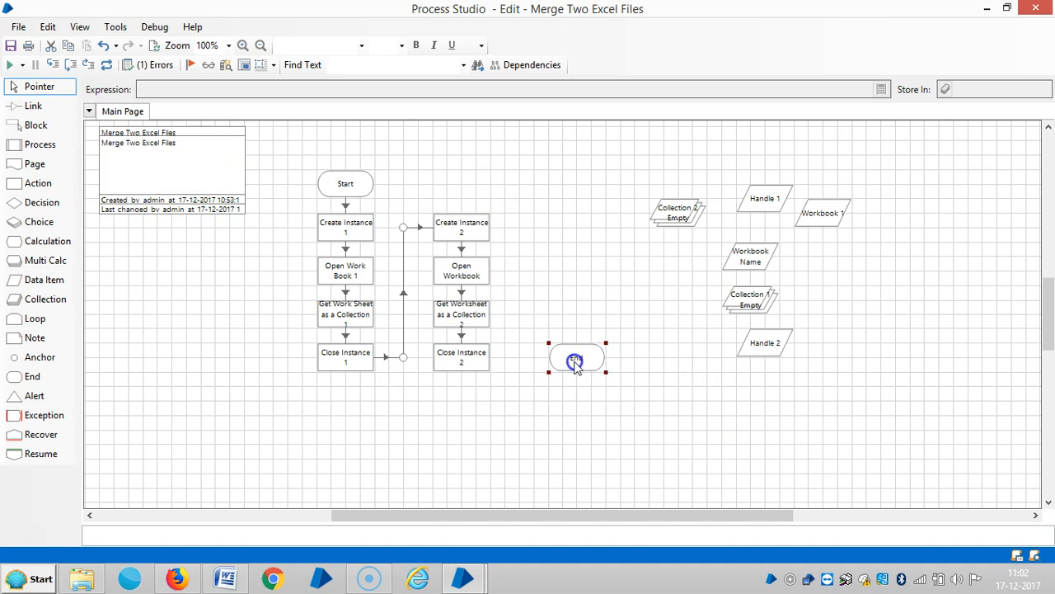
left_click(670, 351)
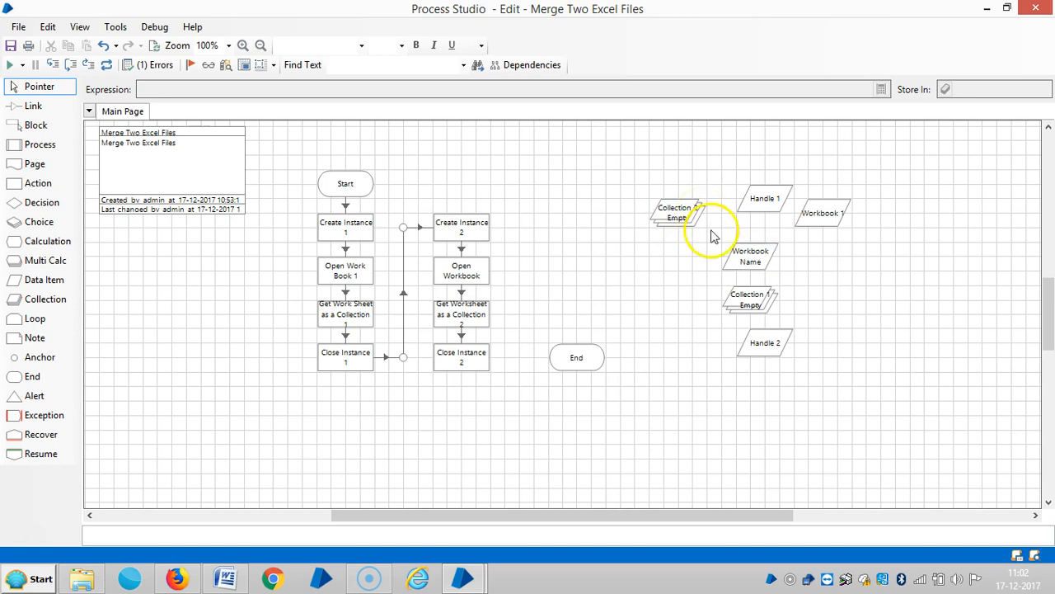
mouse_move(765, 199)
left_mouse_down()
mouse_move(852, 185)
mouse_move(857, 222)
left_mouse_up()
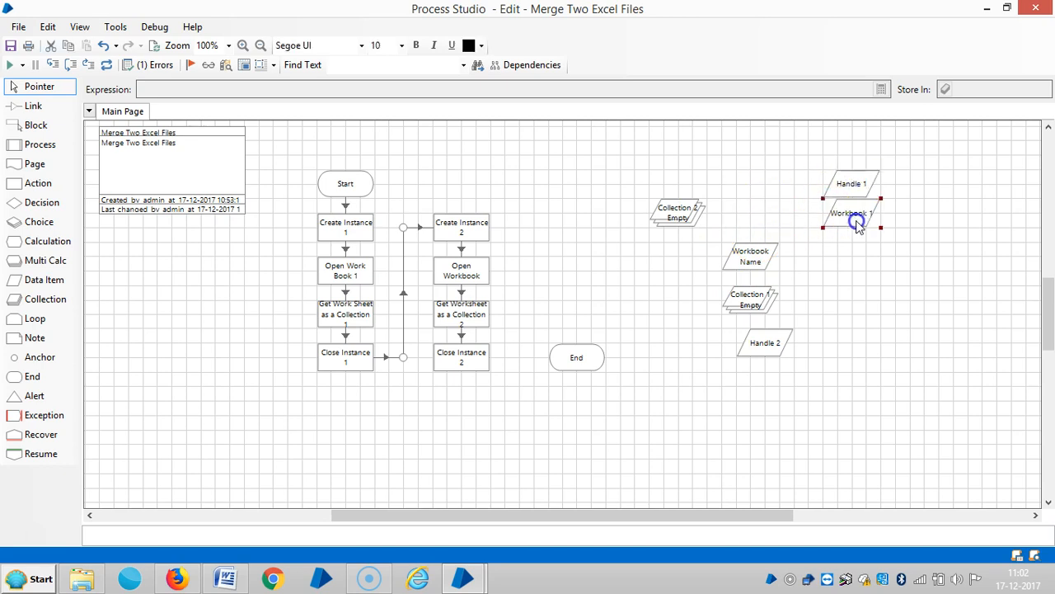
left_click_drag(758, 256, 858, 255)
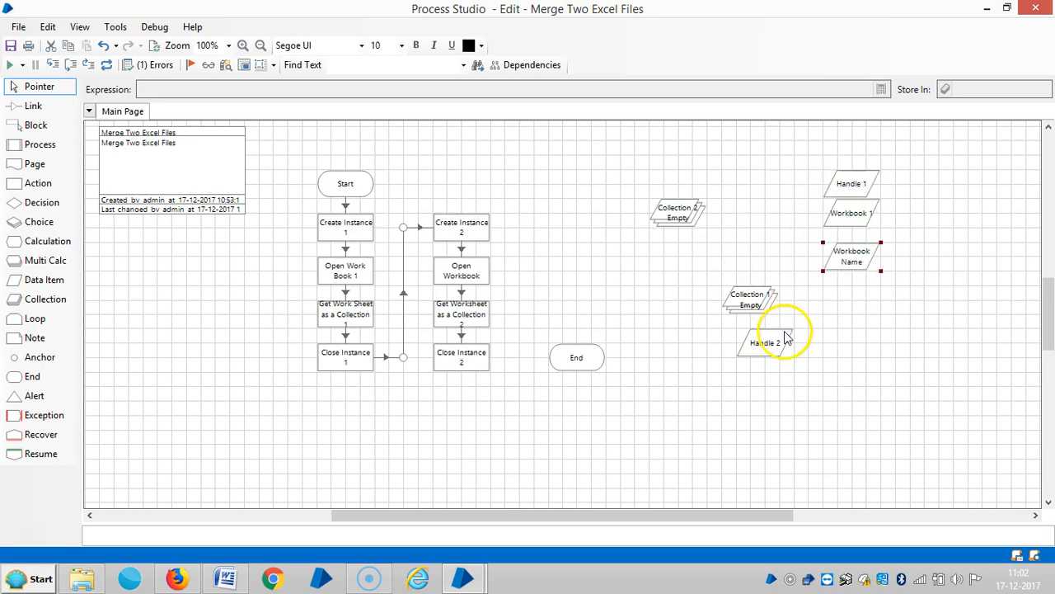
left_click_drag(765, 343, 877, 289)
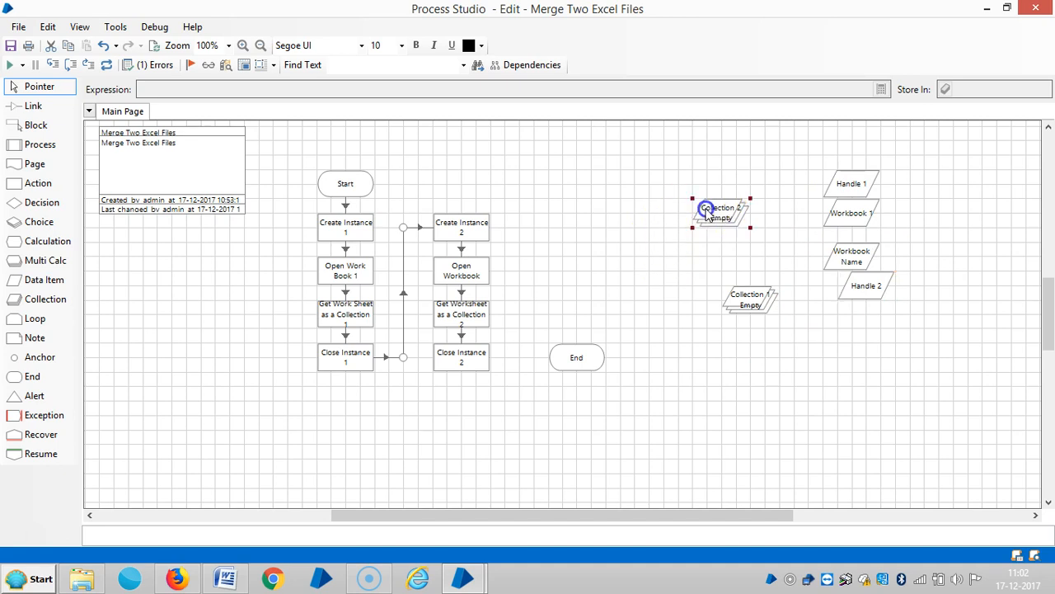
Step: Stack Collection 1 above Collection 2 beside the other data items
left_click_drag(678, 213, 751, 358)
left_click_drag(750, 299, 747, 231)
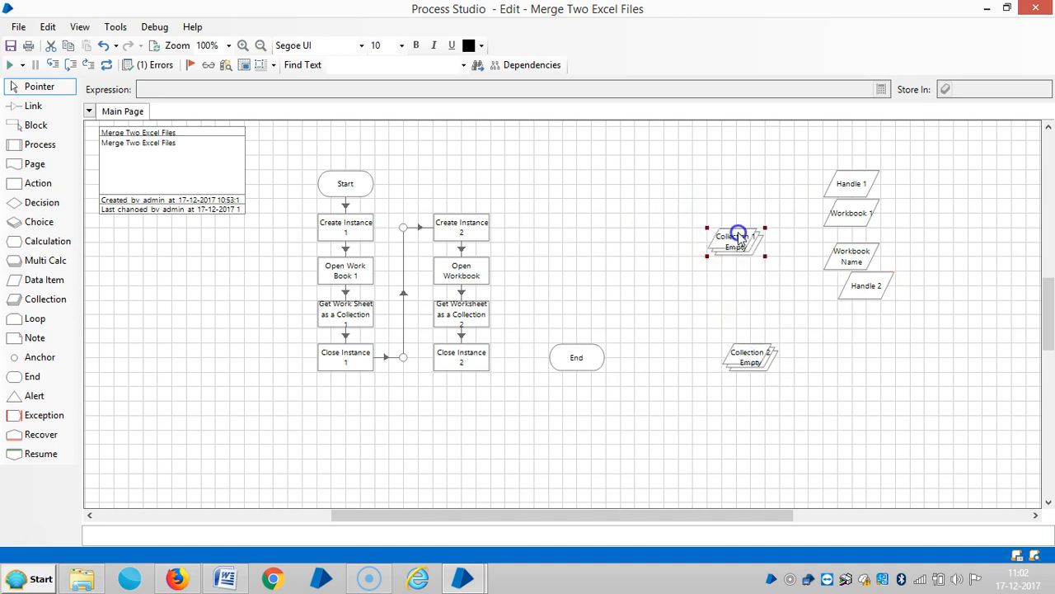
left_click_drag(752, 358, 762, 308)
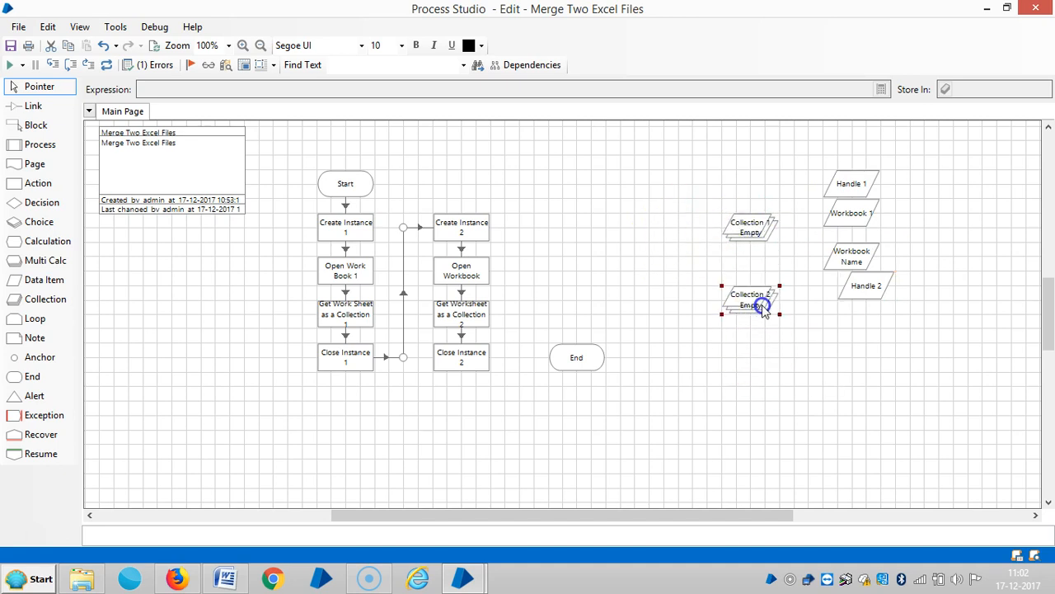
left_click(844, 341)
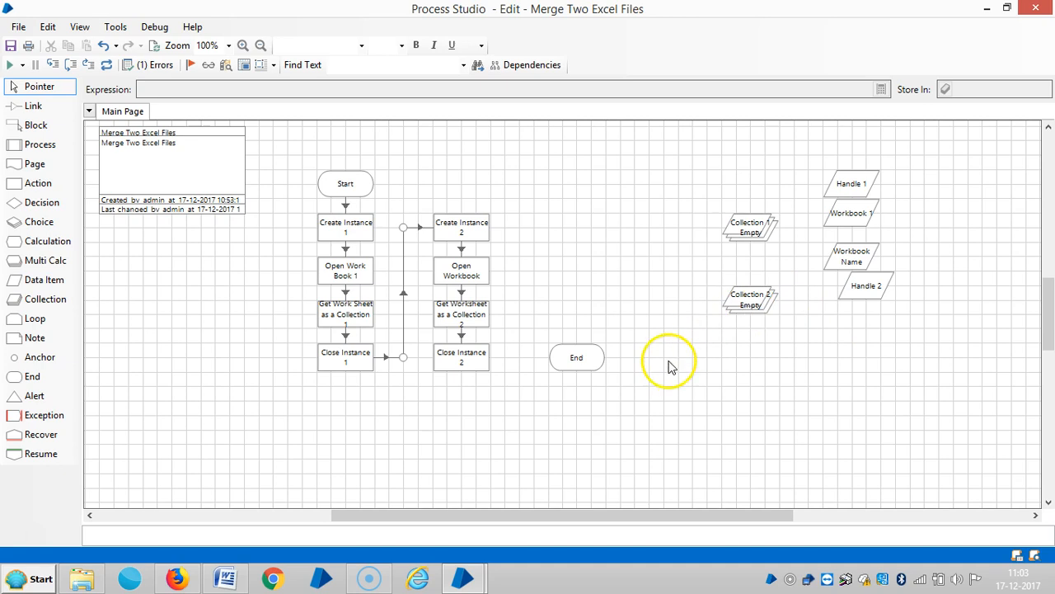
left_click_drag(721, 180, 789, 257)
left_click_drag(787, 350, 788, 353)
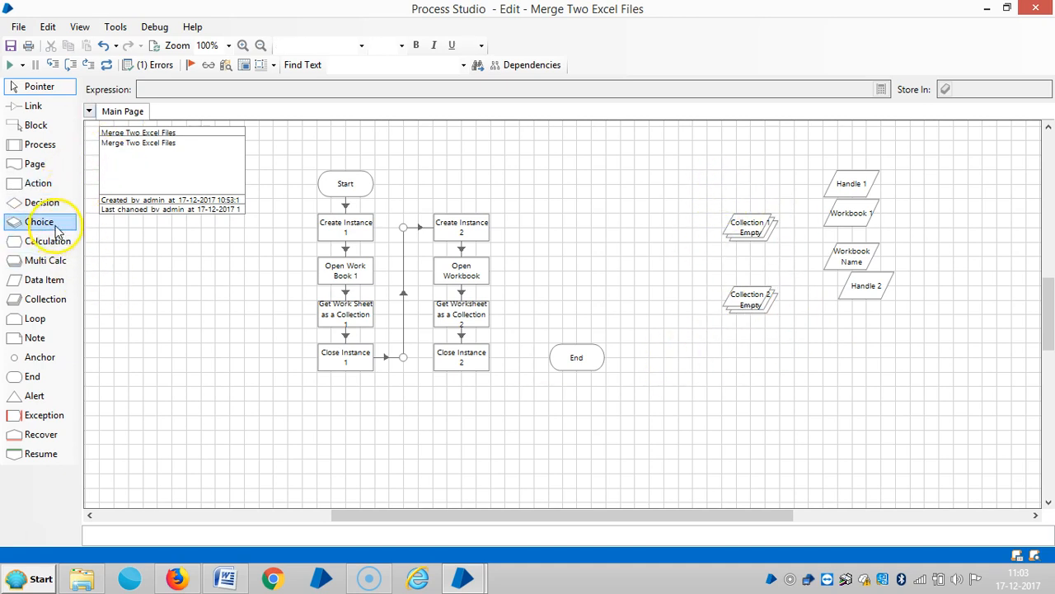
Step: Add an Action stage using Utility - Collection Manipulation with the Merge Collection action
left_click(38, 183)
left_click(565, 239)
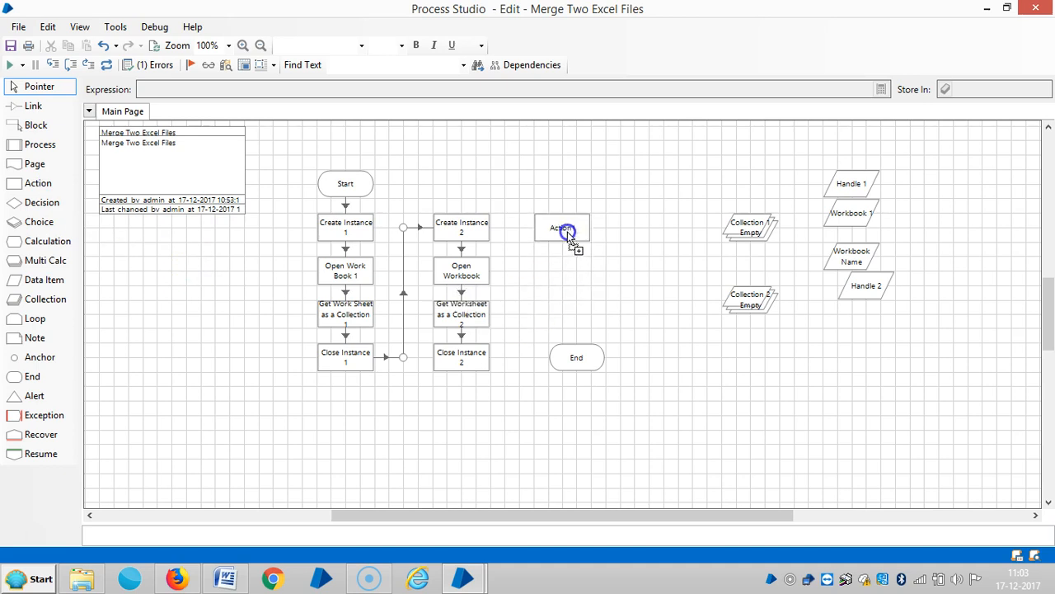
double_click(567, 235)
left_click(367, 139)
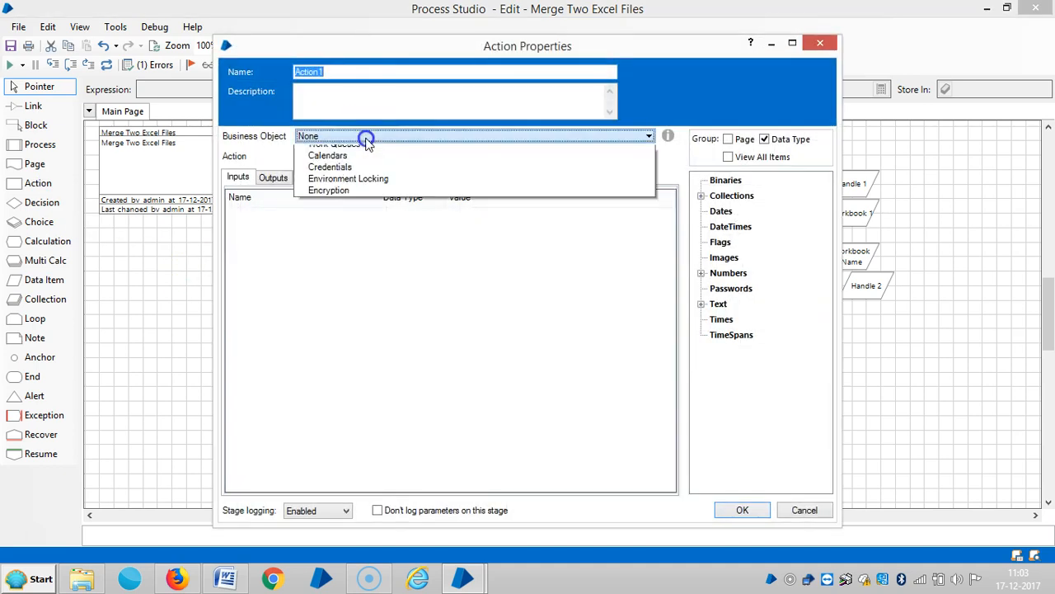
left_click(363, 198)
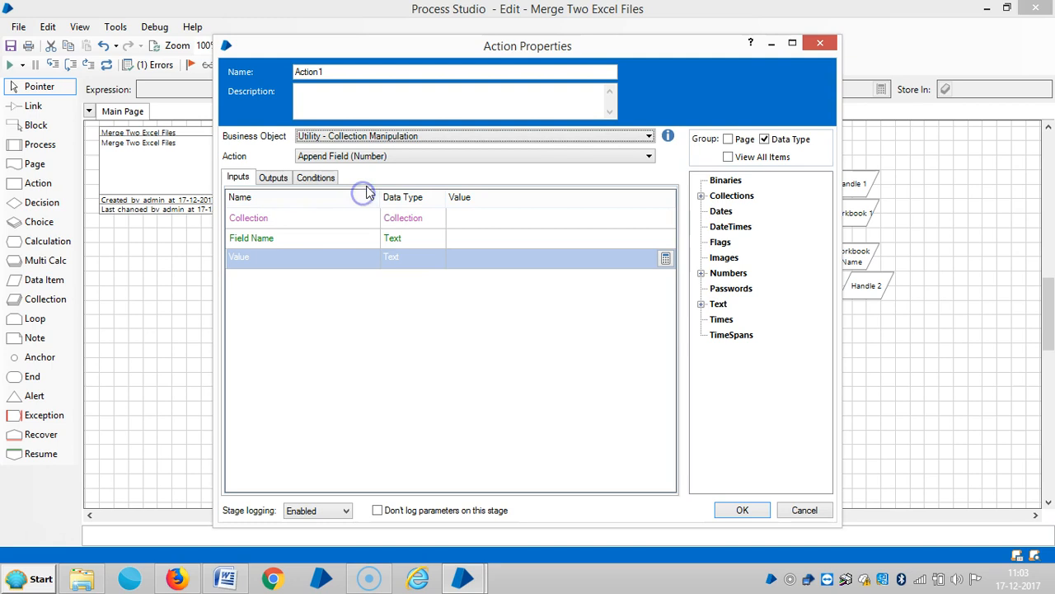
left_click(372, 157)
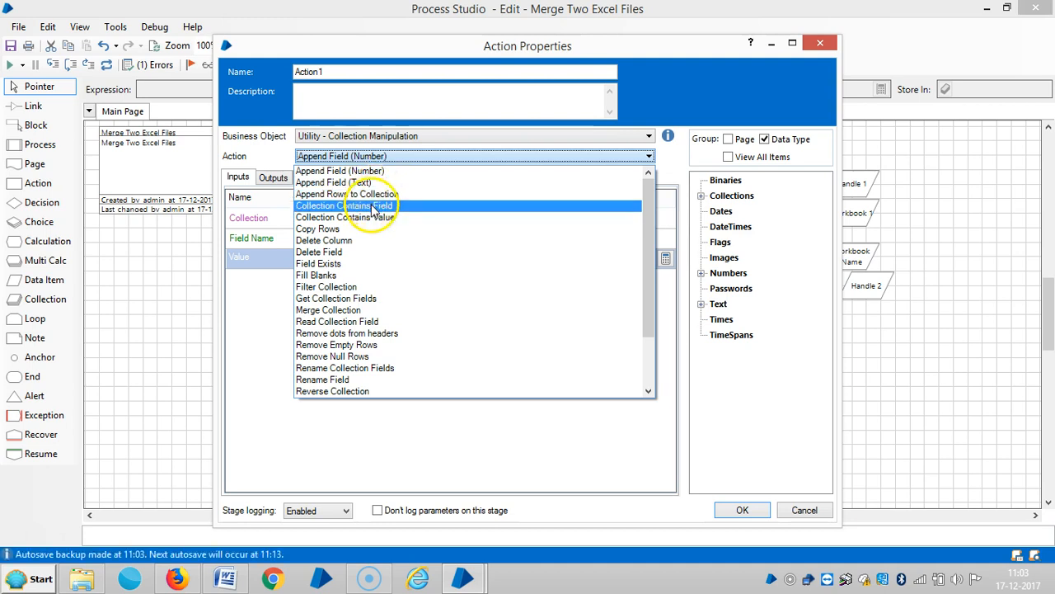
scroll(373, 293, "down", 2)
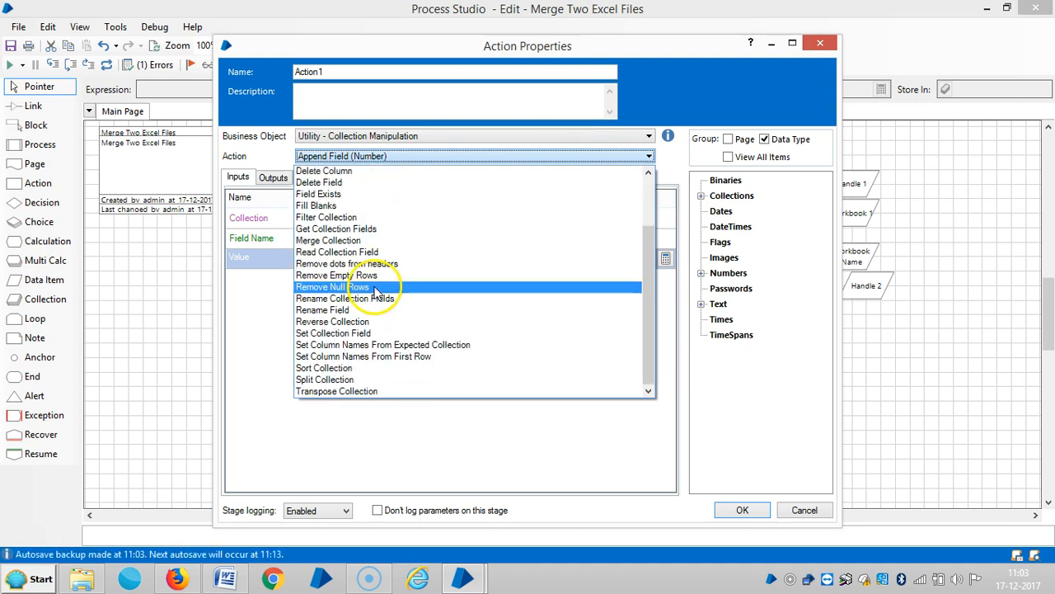
scroll(373, 291, "up", 3)
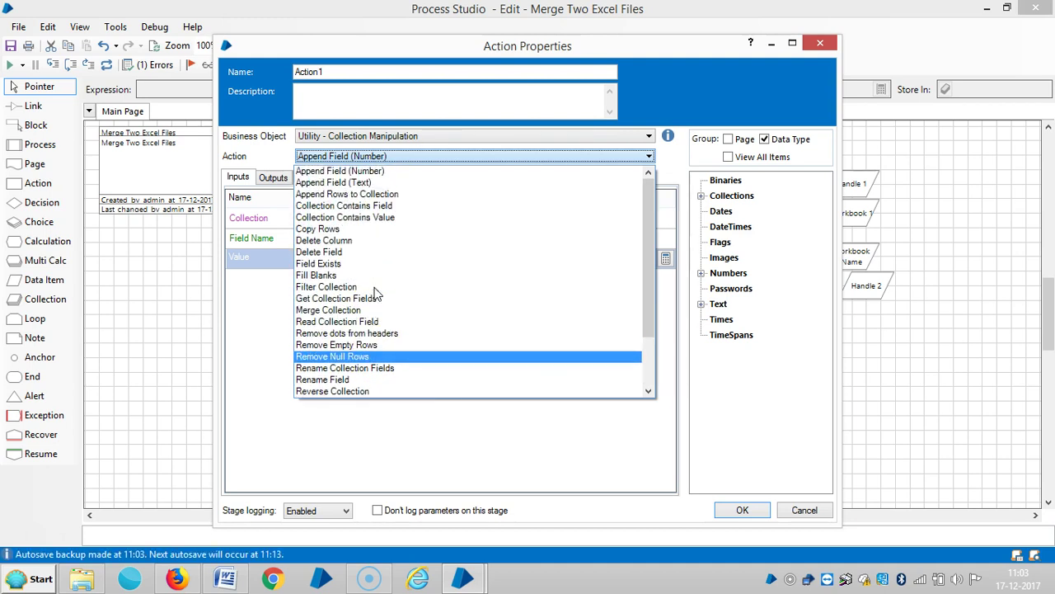
left_click(357, 310)
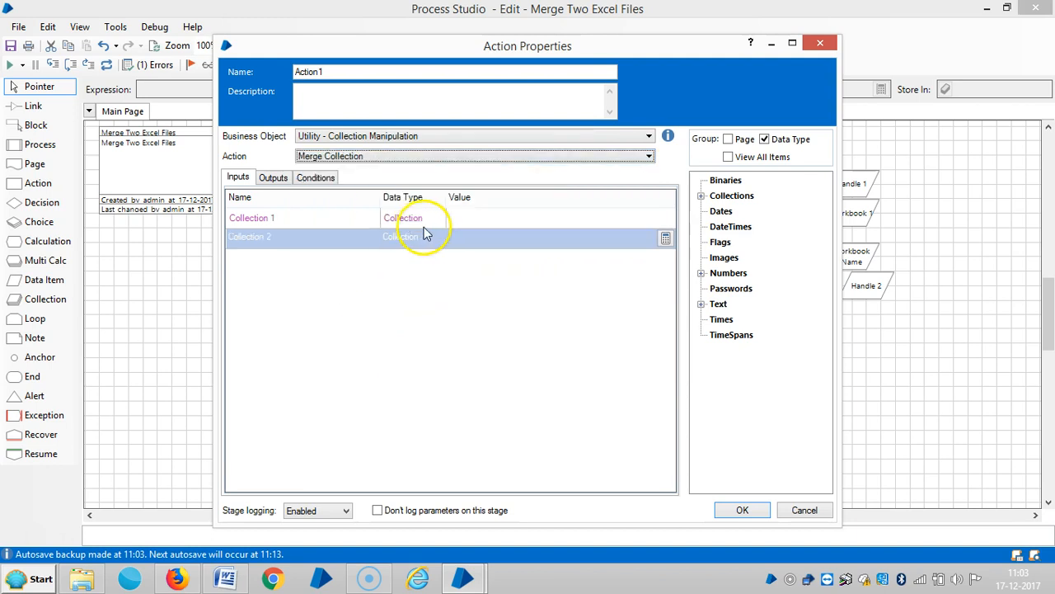
Step: Set Collection 1 and Collection 2 as inputs and name the stage Merge Two Excel Files
left_click(495, 217)
left_click(701, 196)
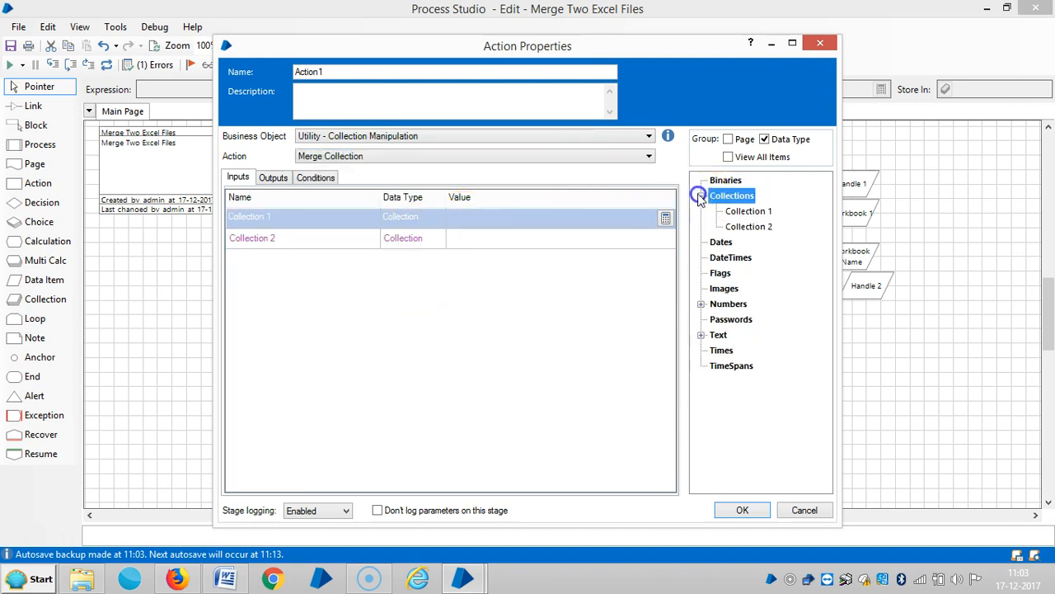
left_click_drag(749, 211, 532, 225)
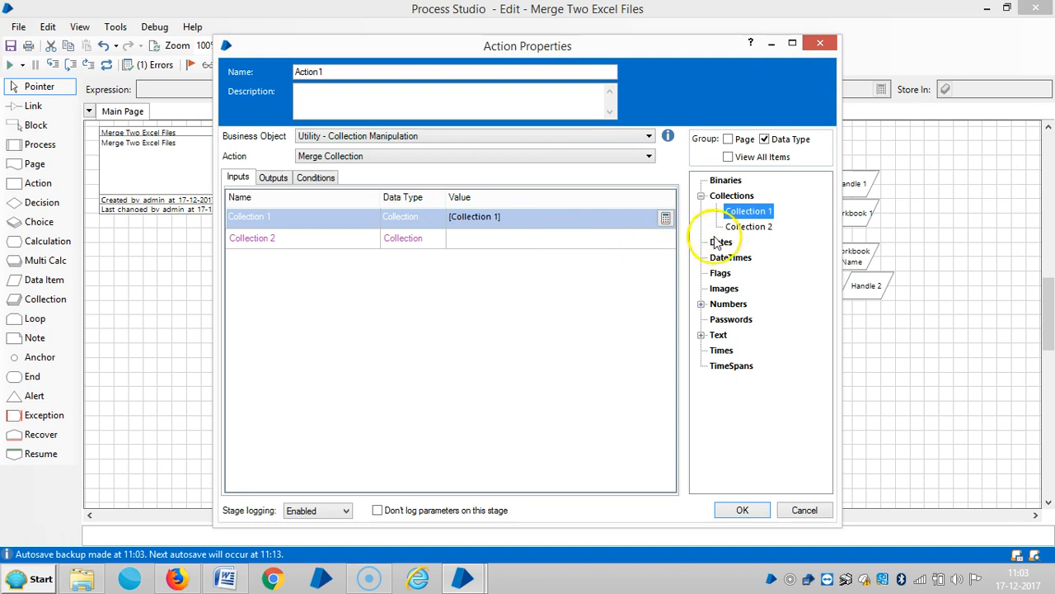
mouse_move(749, 226)
left_mouse_down()
mouse_move(519, 260)
mouse_move(528, 246)
left_mouse_up()
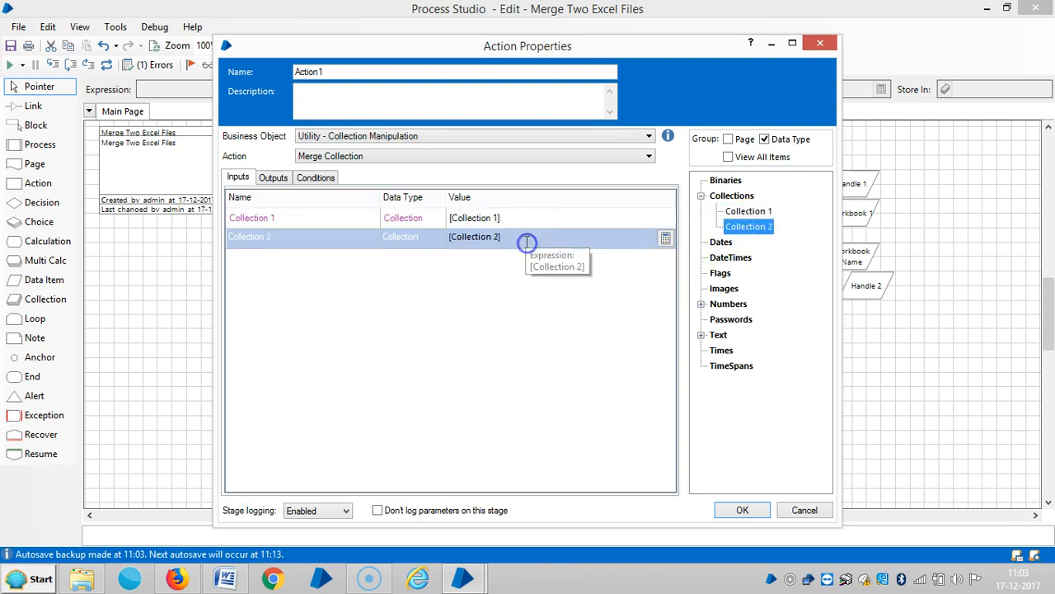
left_click_drag(350, 72, 167, 69)
type("Merge Two Excel Files")
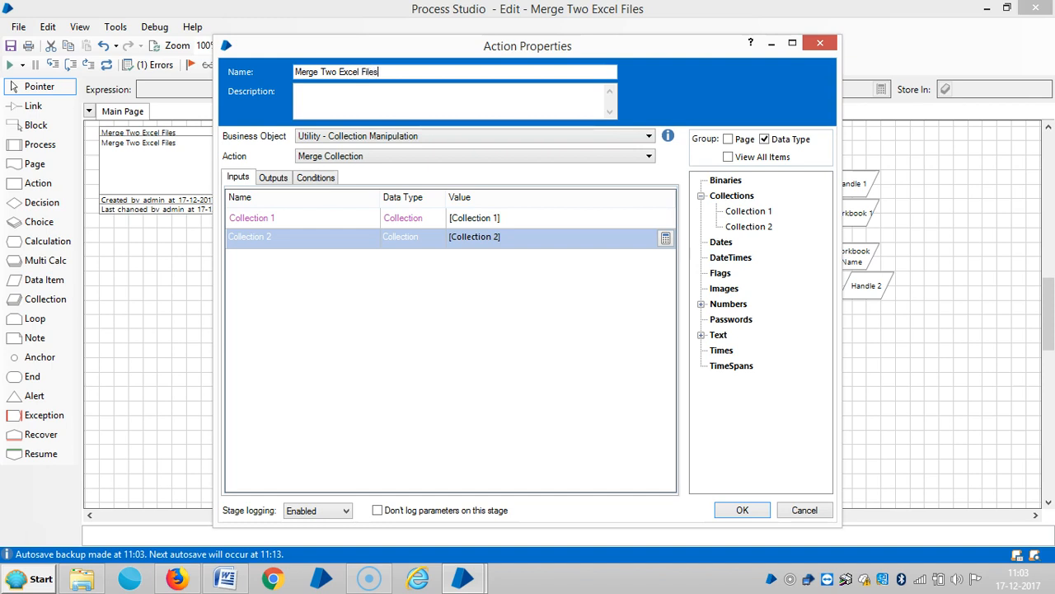
Step: Store the merged output in a new Collection 3 data item
left_click(273, 178)
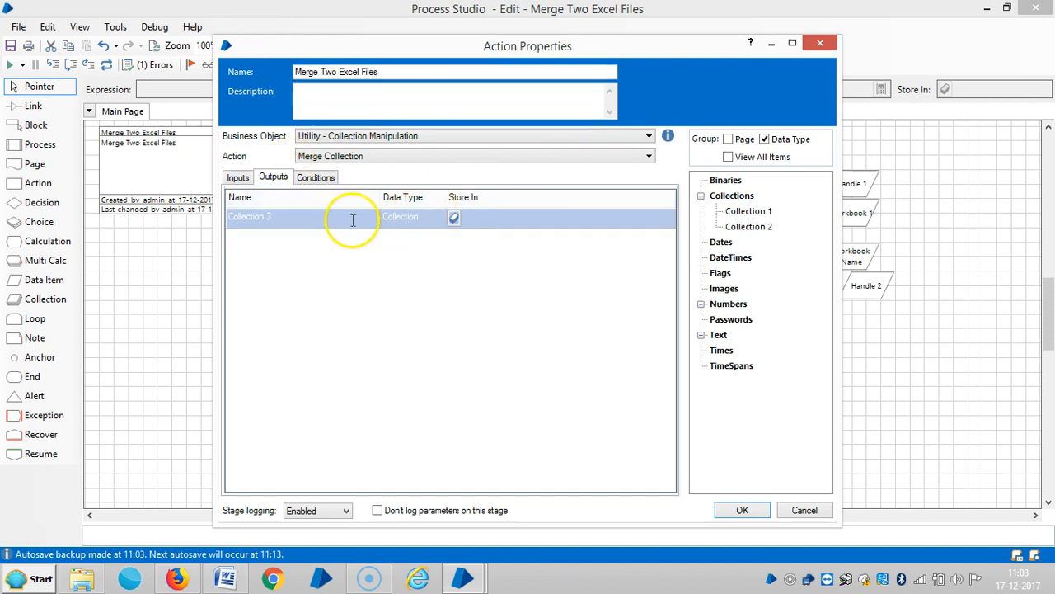
left_click(484, 218)
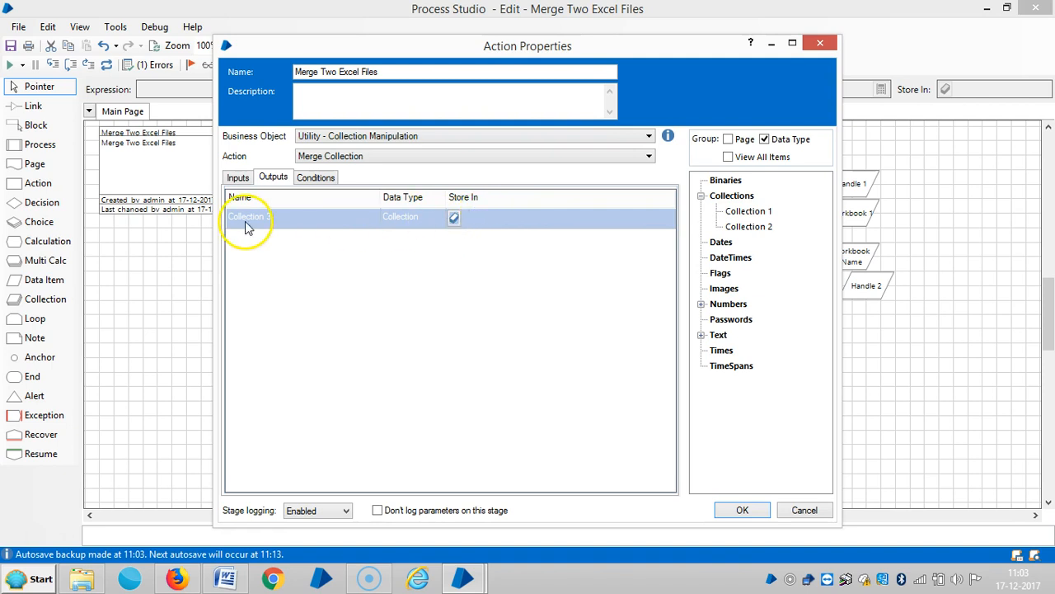
left_click(455, 220)
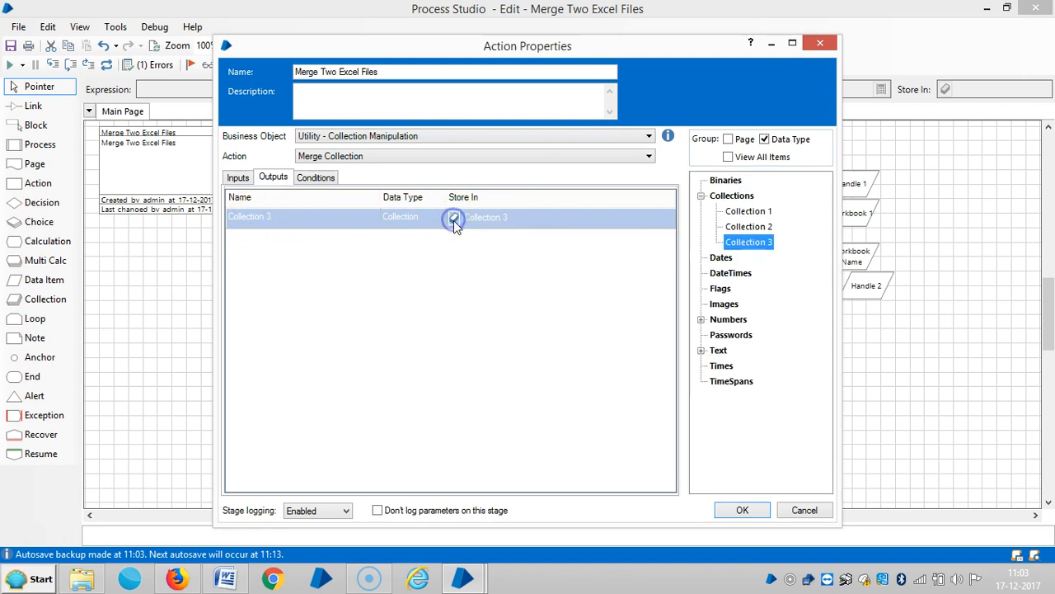
Step: Confirm the action, position Collection 3, and place anchors toward Merge Two Excel Files
left_click(731, 515)
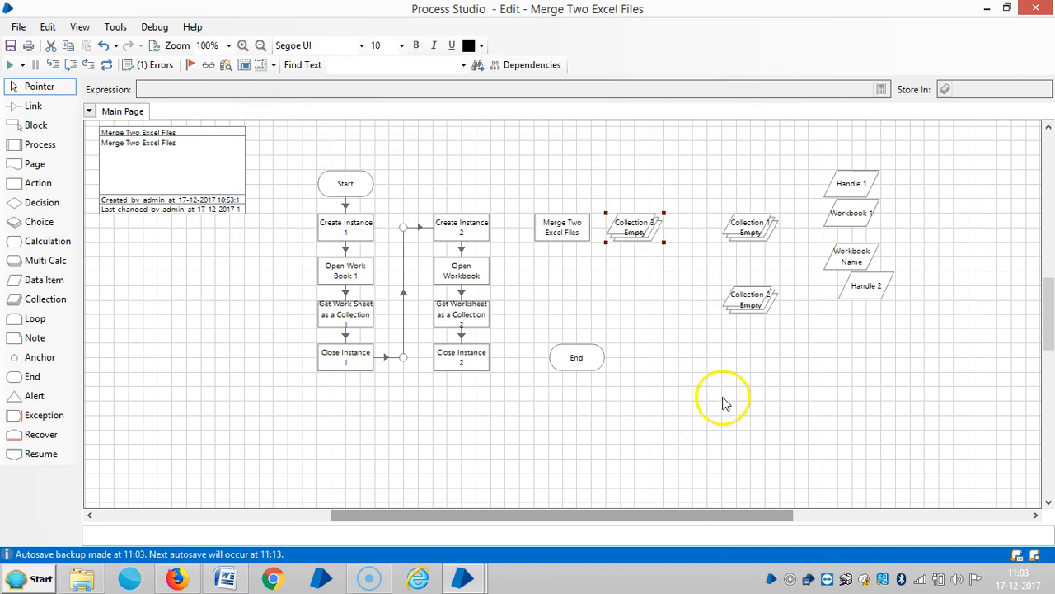
left_click_drag(634, 231, 784, 375)
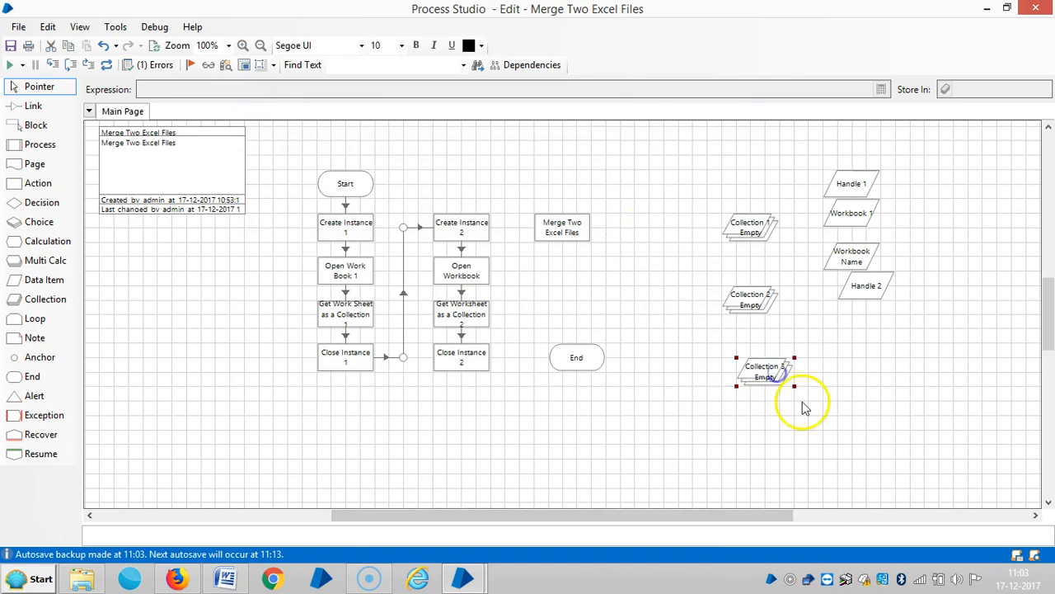
left_click(31, 376)
left_click(31, 358)
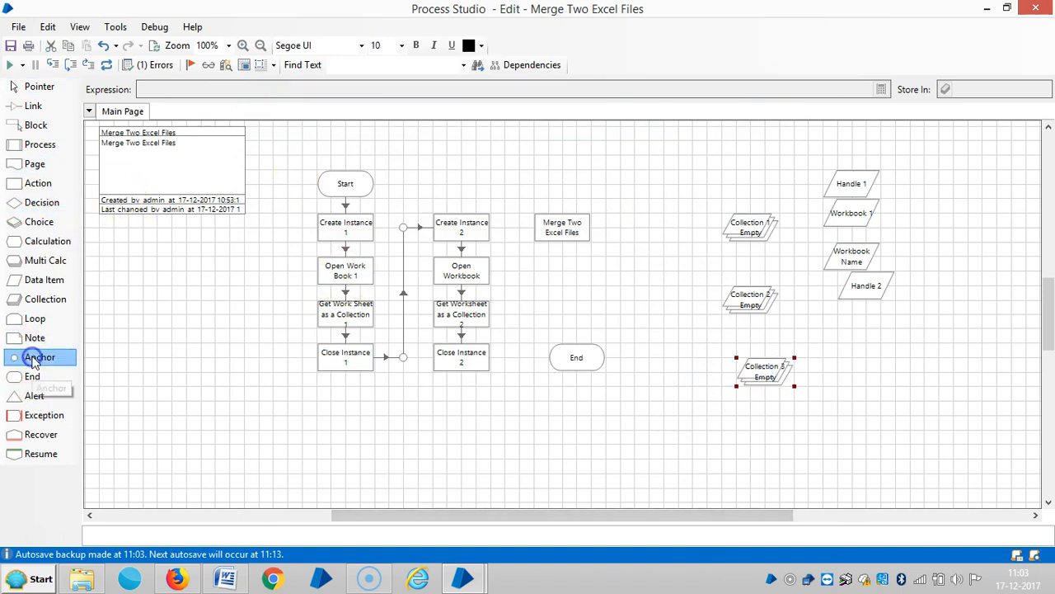
left_click(521, 359)
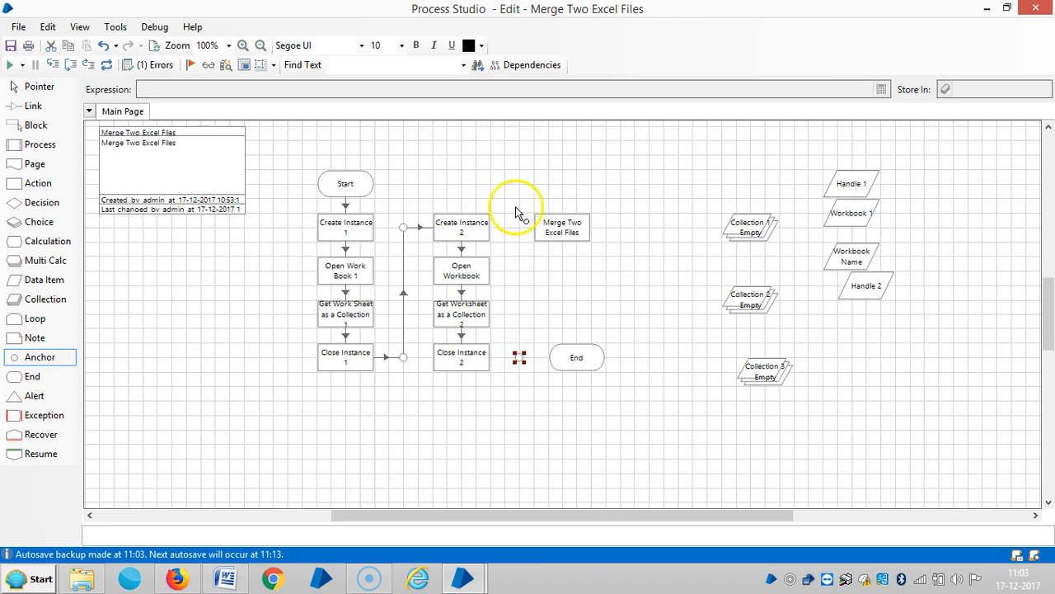
left_click(40, 357)
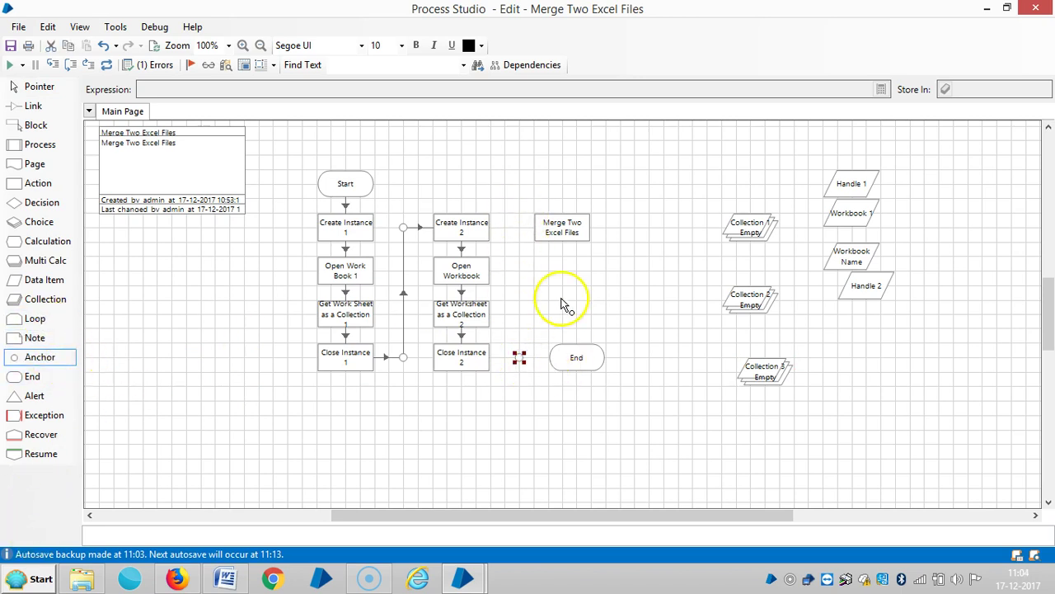
left_click(517, 225)
Step: Link Close Instance 2 through Merge Two Excel Files down to End and recheck for errors
left_click(38, 87)
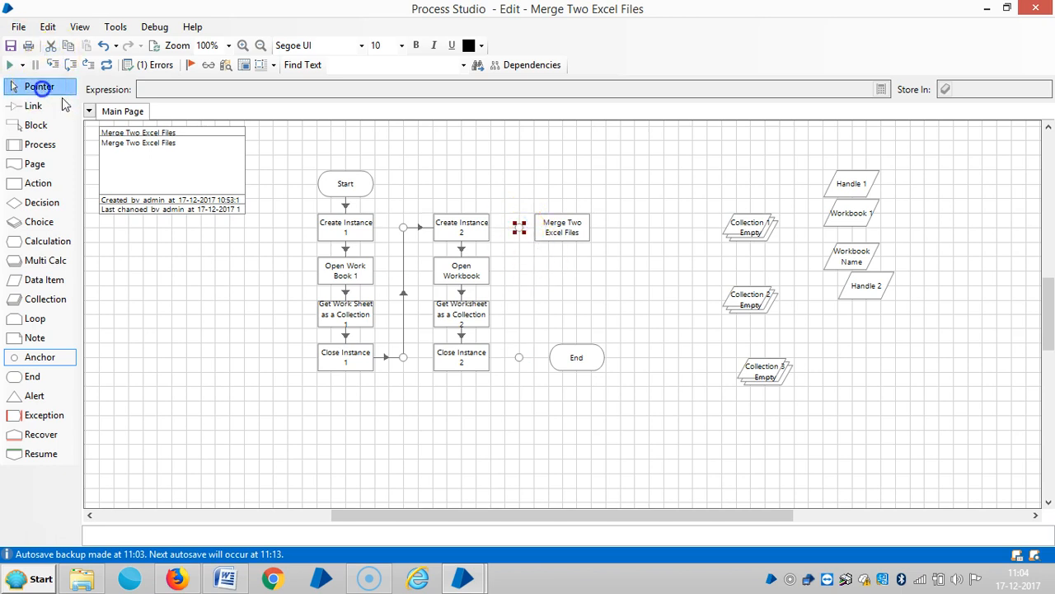
left_click_drag(565, 227, 595, 227)
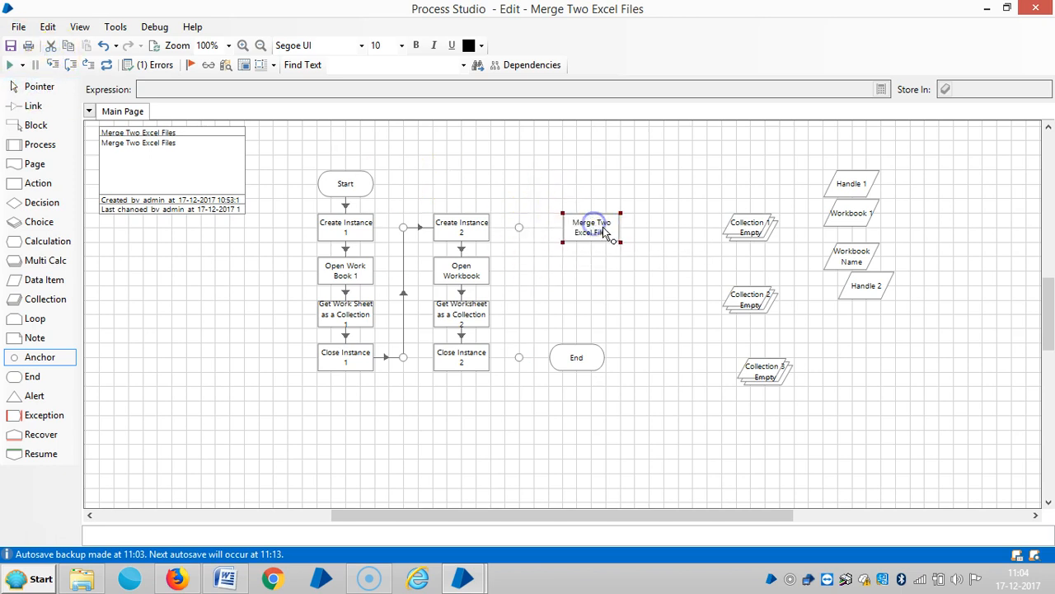
left_click(33, 106)
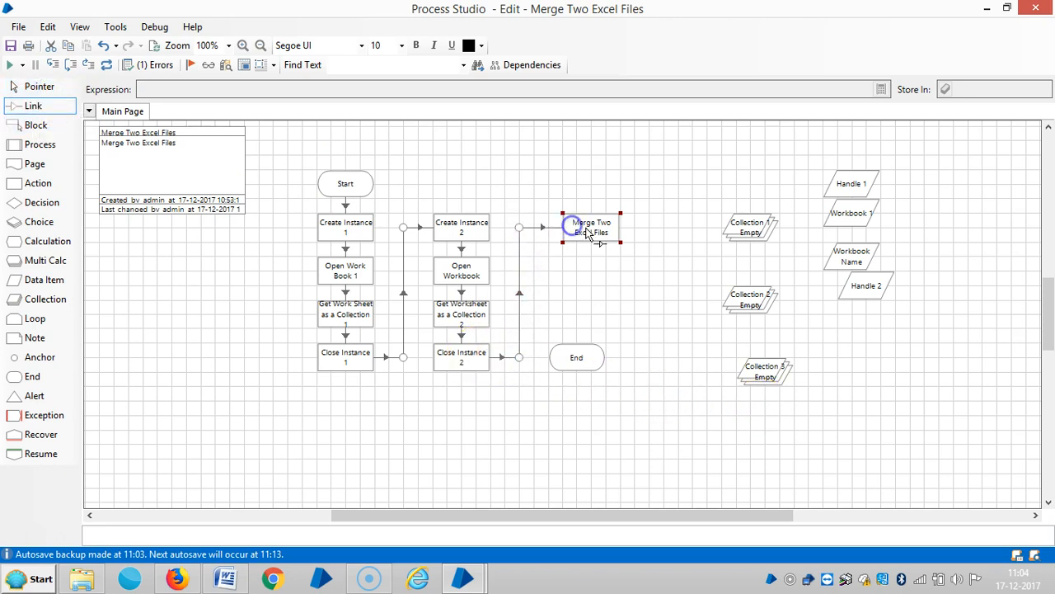
mouse_move(590, 340)
left_mouse_down()
mouse_move(574, 359)
mouse_move(604, 361)
mouse_move(595, 361)
left_mouse_up()
left_click(39, 86)
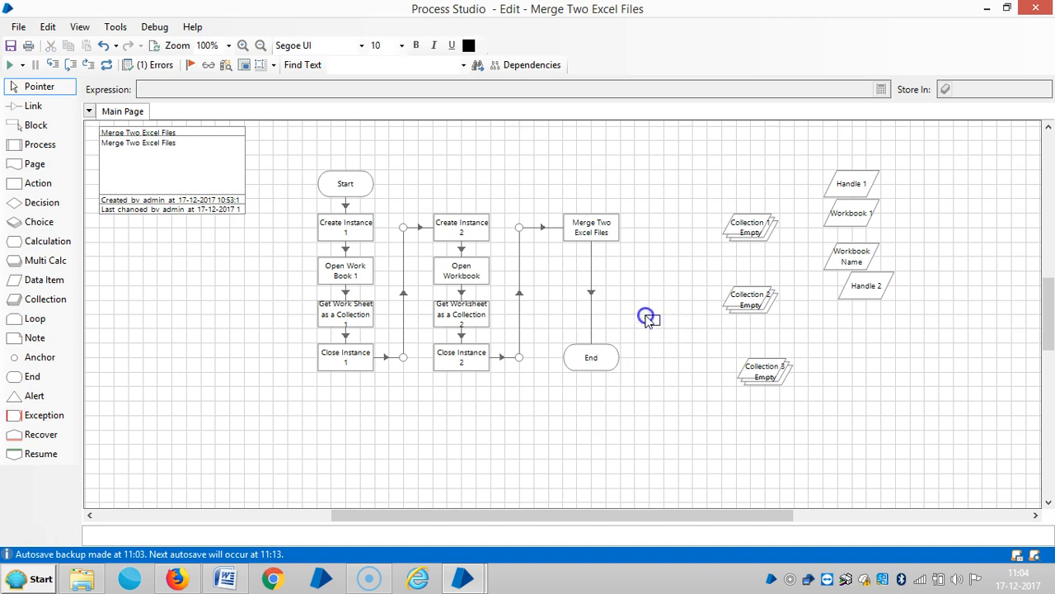
left_click(107, 64)
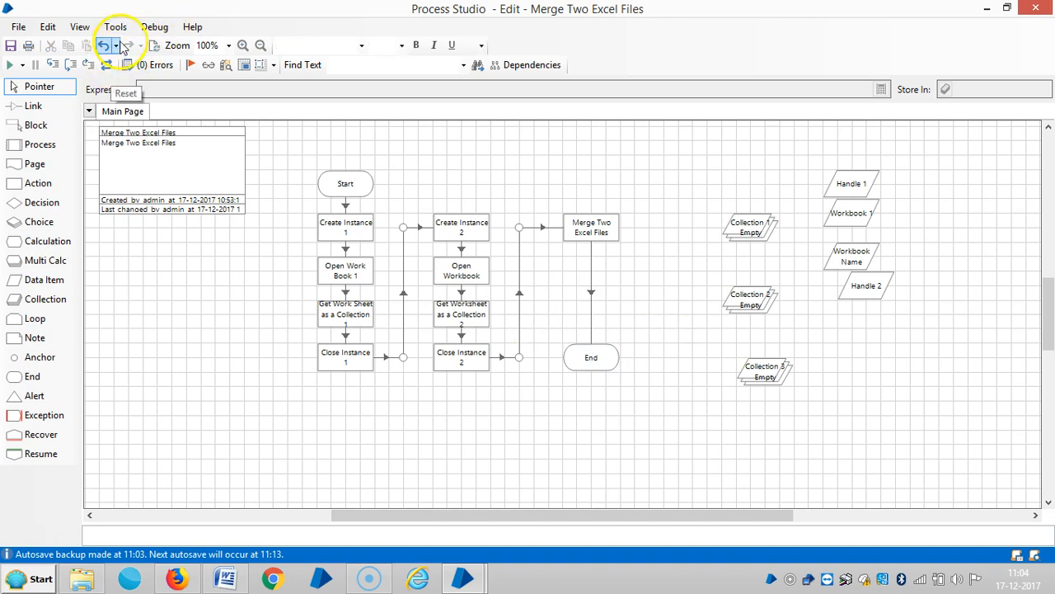
Step: Run to Close Instance 2 so Collection 1 and Collection 2 fill with worksheet rows
right_click(471, 354)
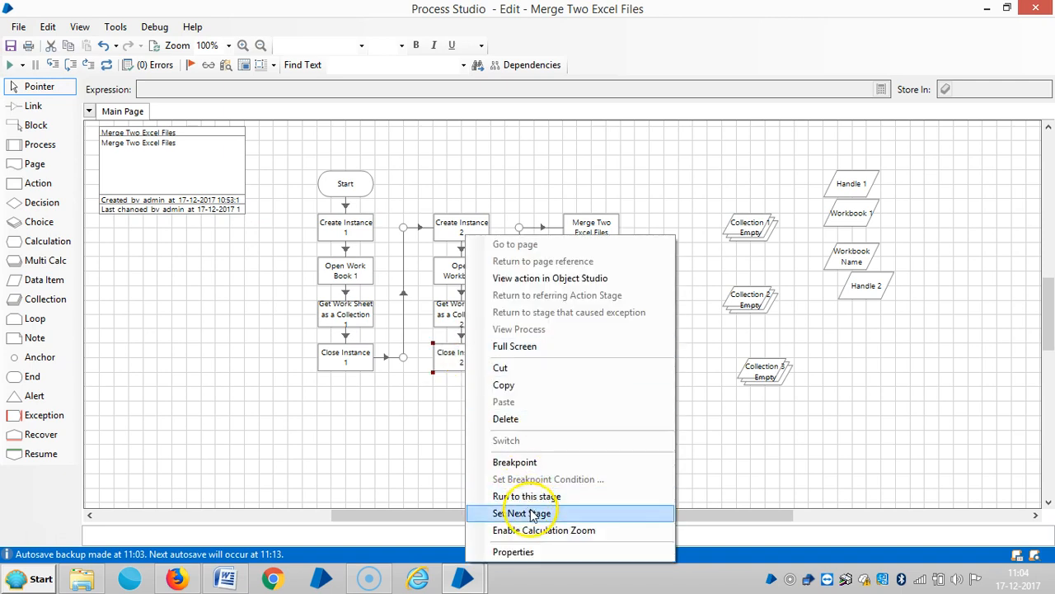
left_click(527, 496)
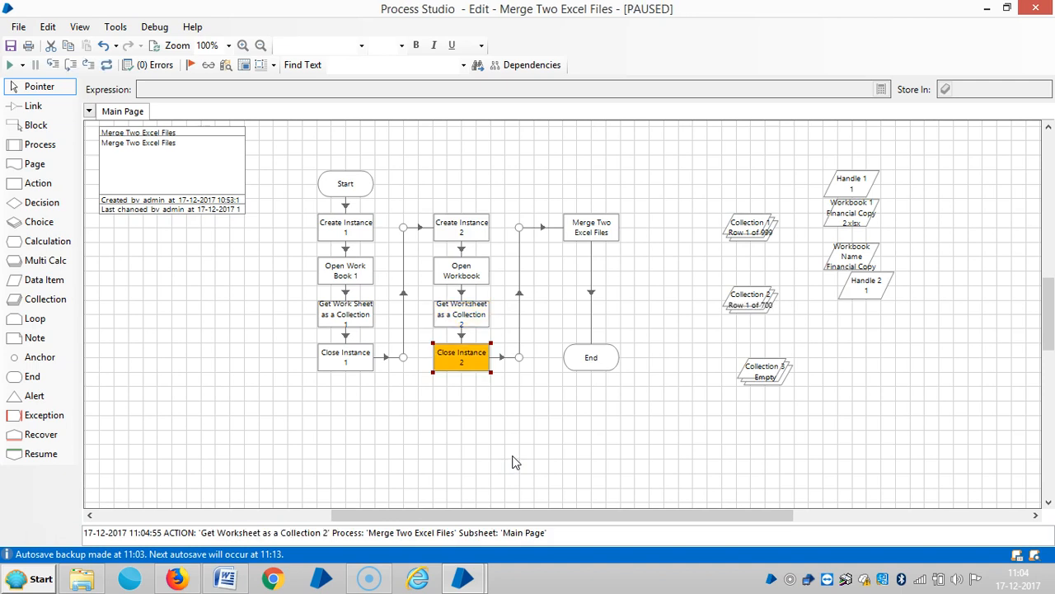
left_click_drag(750, 226, 721, 183)
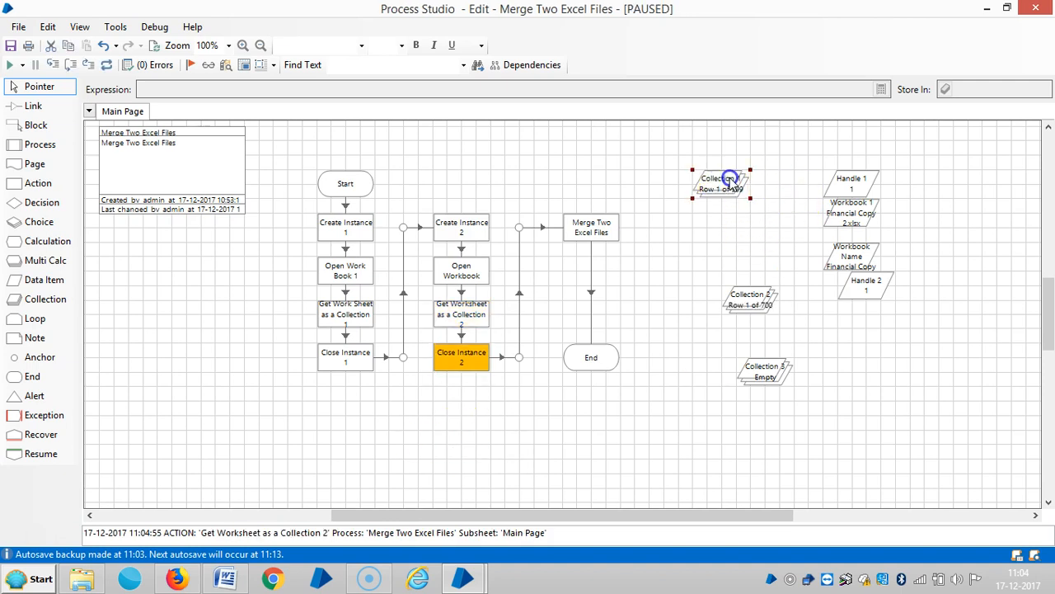
double_click(722, 192)
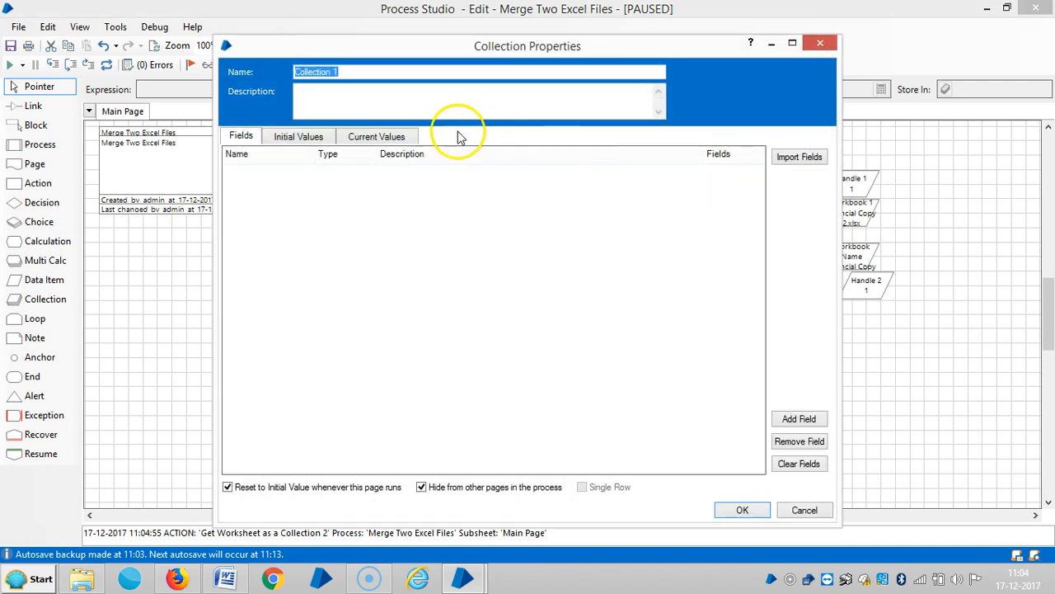
left_click(404, 136)
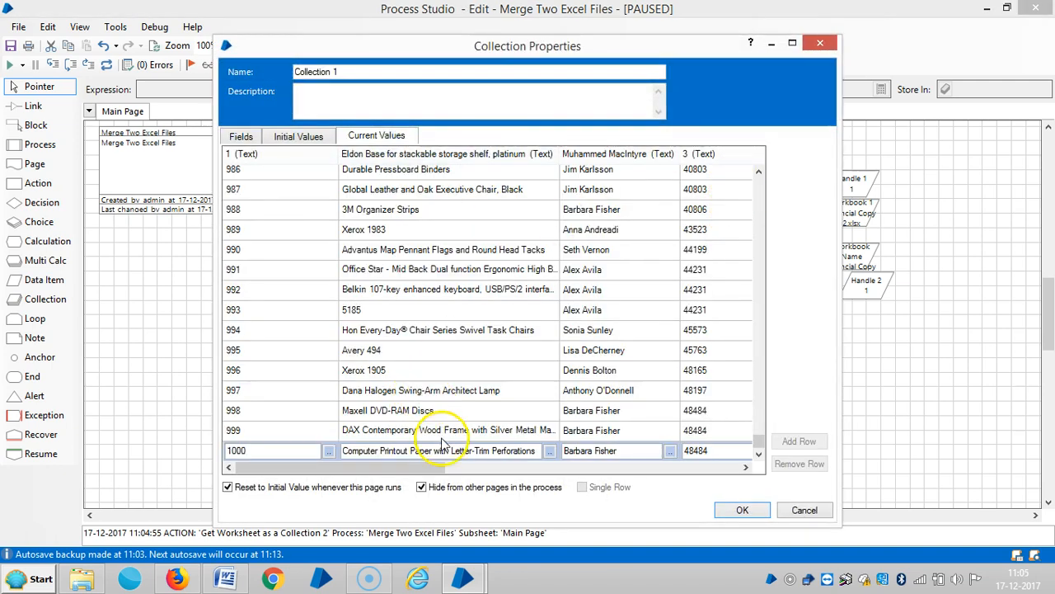
mouse_move(412, 468)
left_mouse_down()
mouse_move(654, 468)
mouse_move(330, 468)
left_mouse_up()
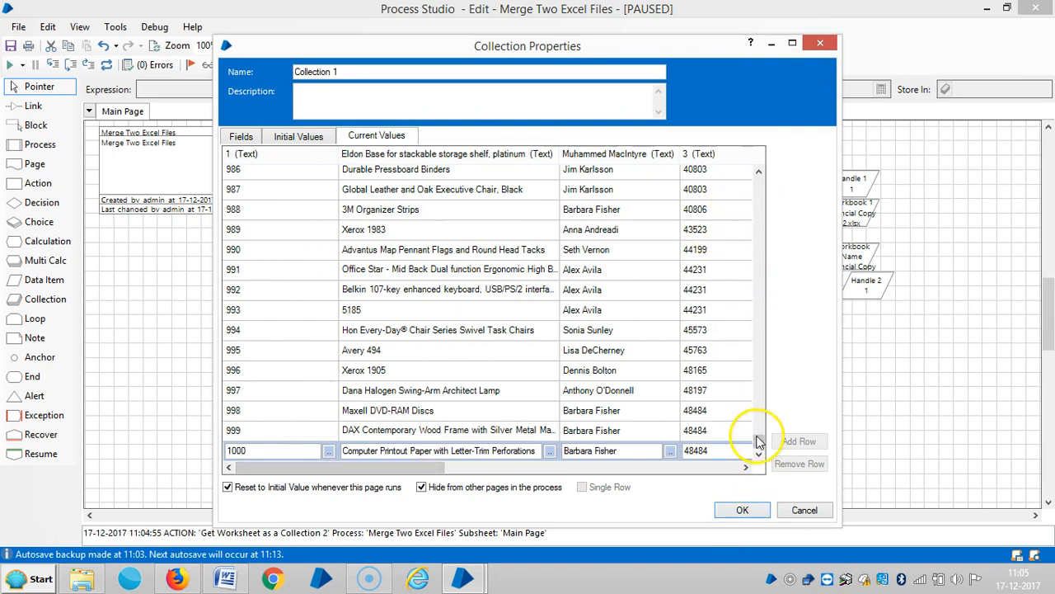
mouse_move(758, 445)
left_mouse_down()
mouse_move(757, 264)
mouse_move(760, 416)
left_mouse_up()
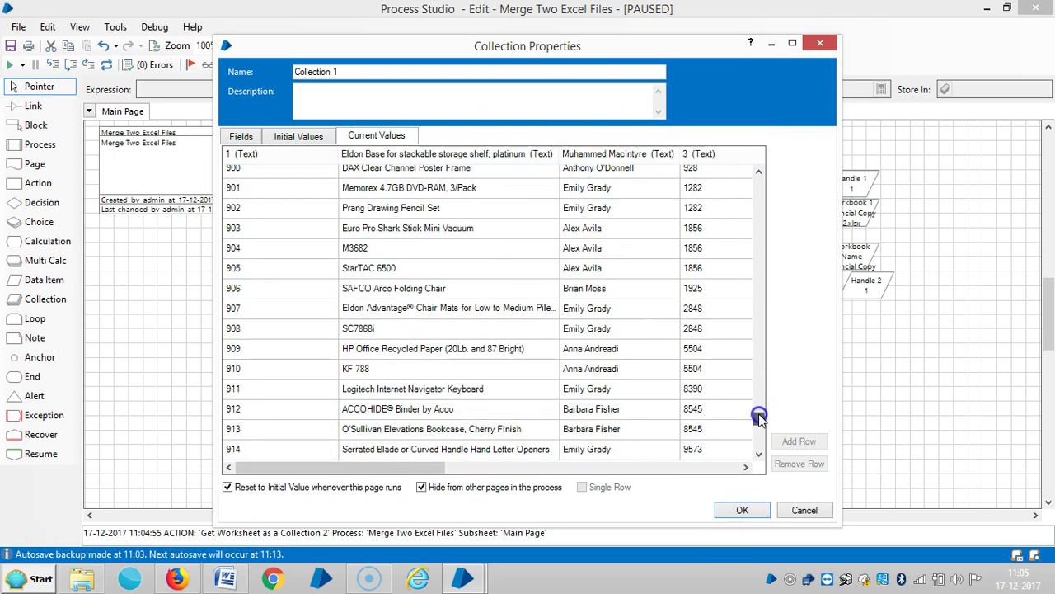
left_click(742, 509)
left_click(750, 298)
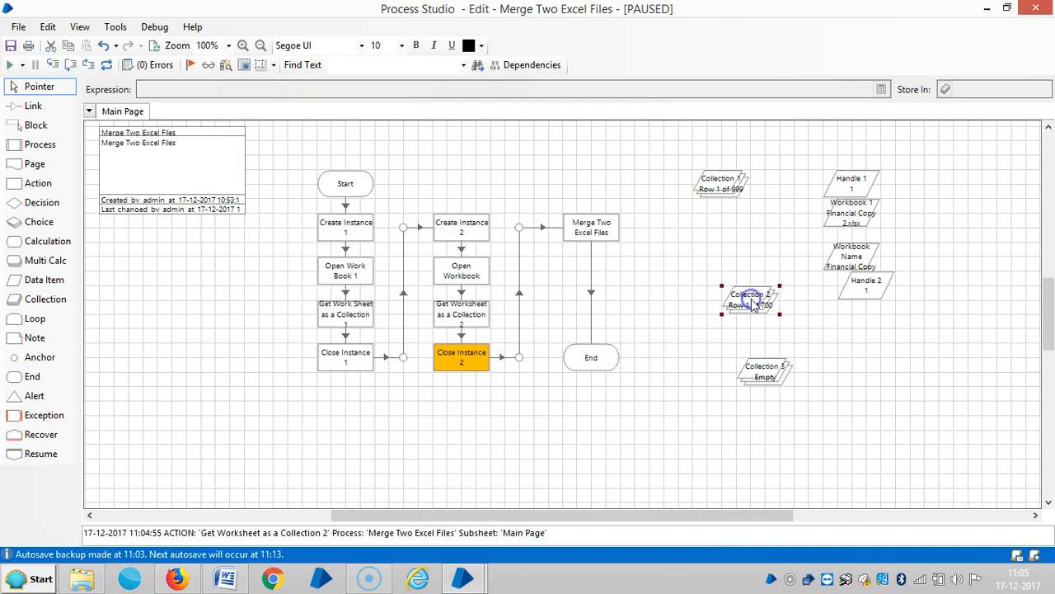
double_click(752, 301)
left_click(376, 135)
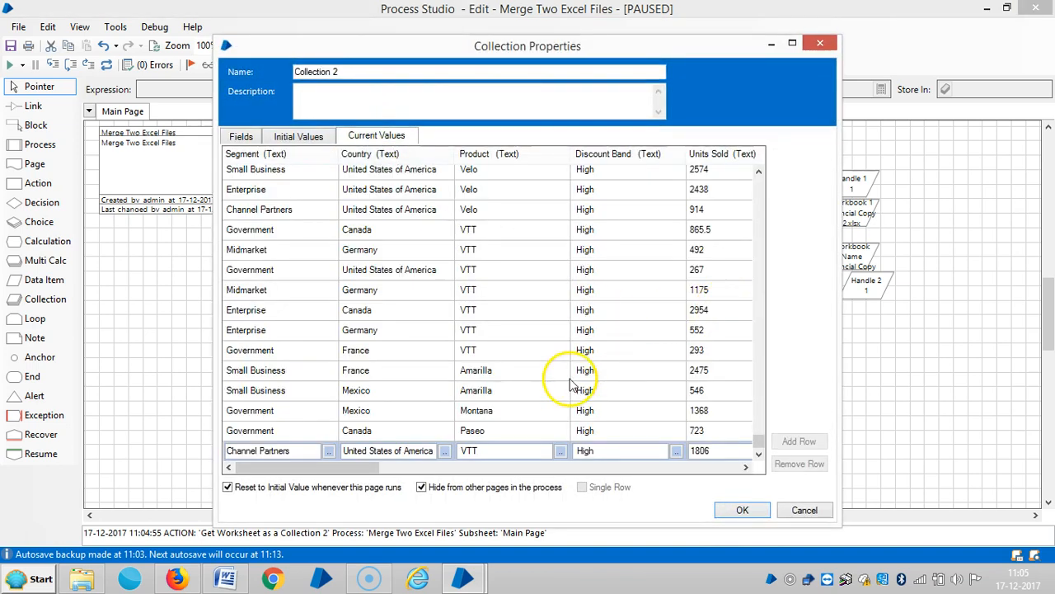
mouse_move(330, 468)
left_mouse_down()
mouse_move(726, 468)
mouse_move(239, 467)
left_mouse_up()
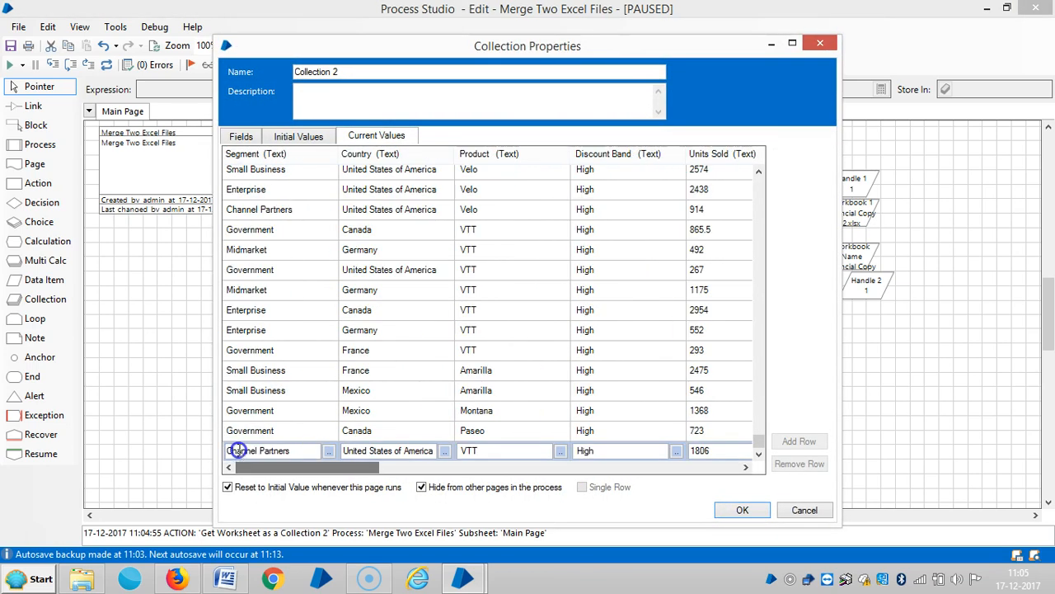
left_click(742, 510)
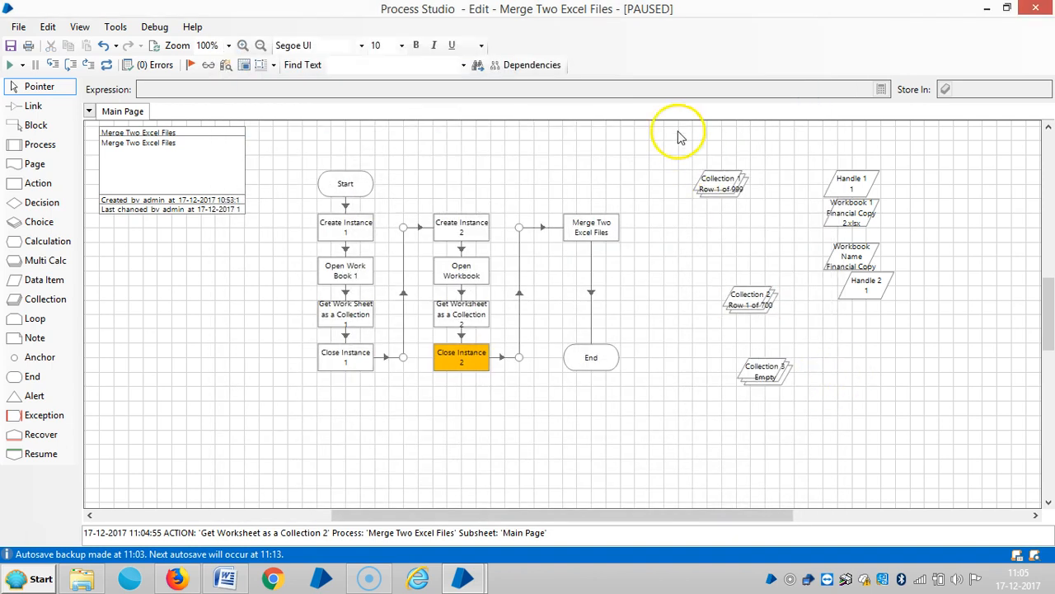
left_click_drag(723, 183, 755, 239)
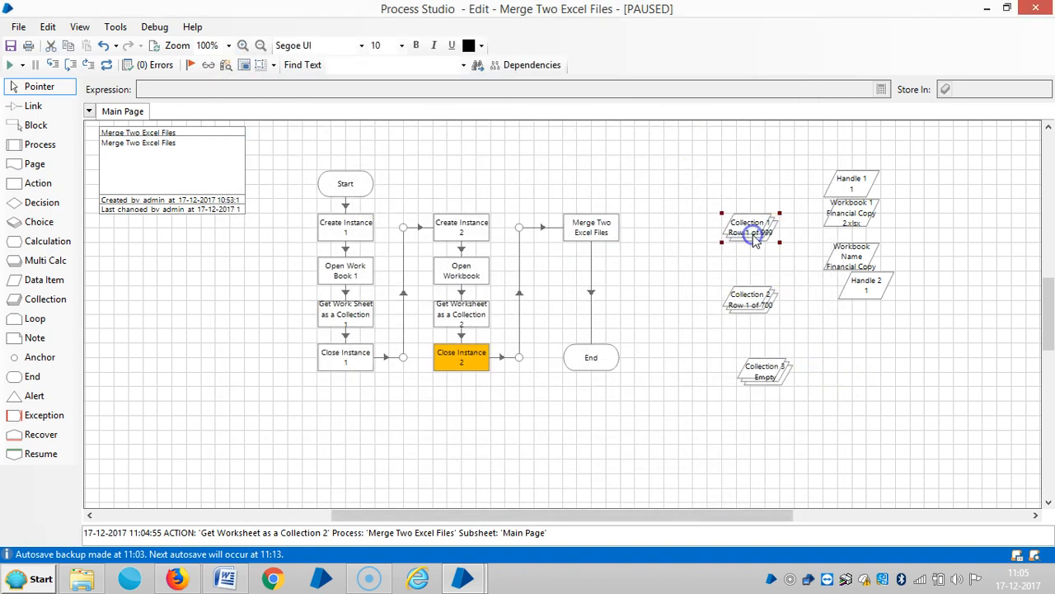
left_click_drag(766, 371, 766, 383)
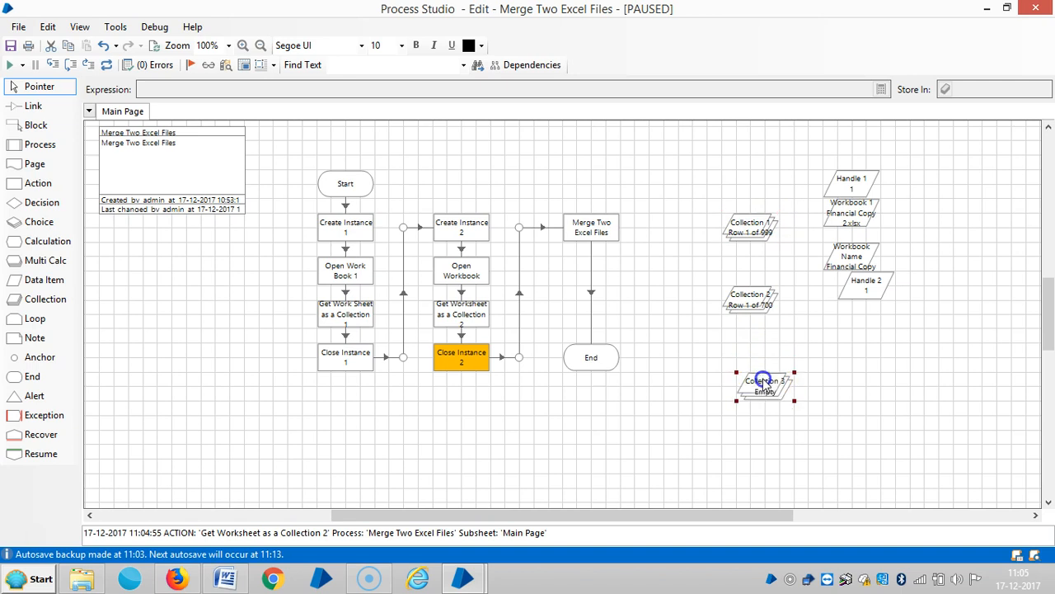
Step: Run the rest of the process to End so Collection 3 receives the merged rows
left_click(594, 360)
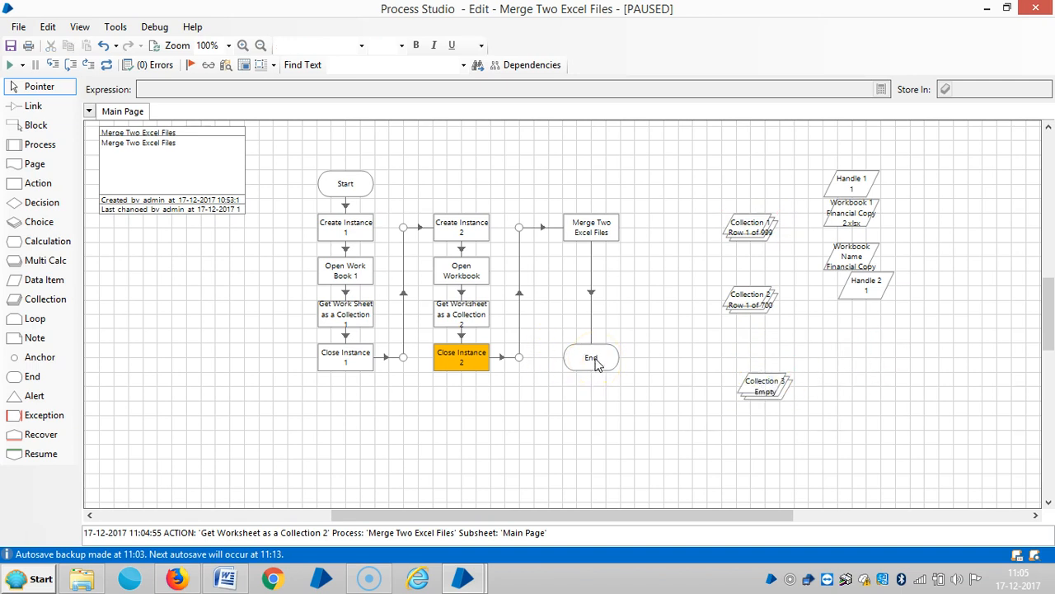
right_click(594, 360)
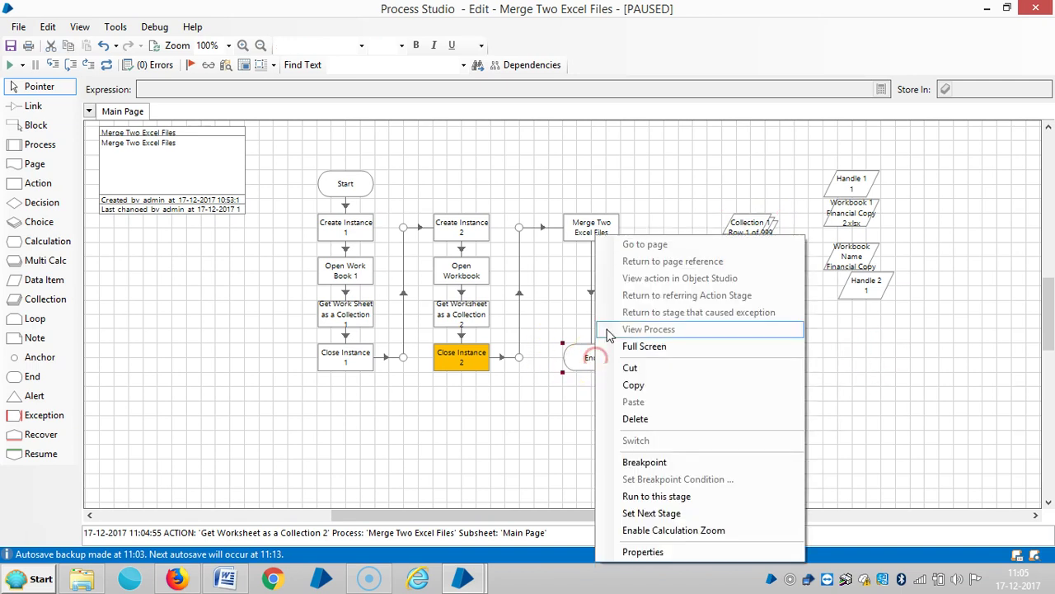
left_click(651, 498)
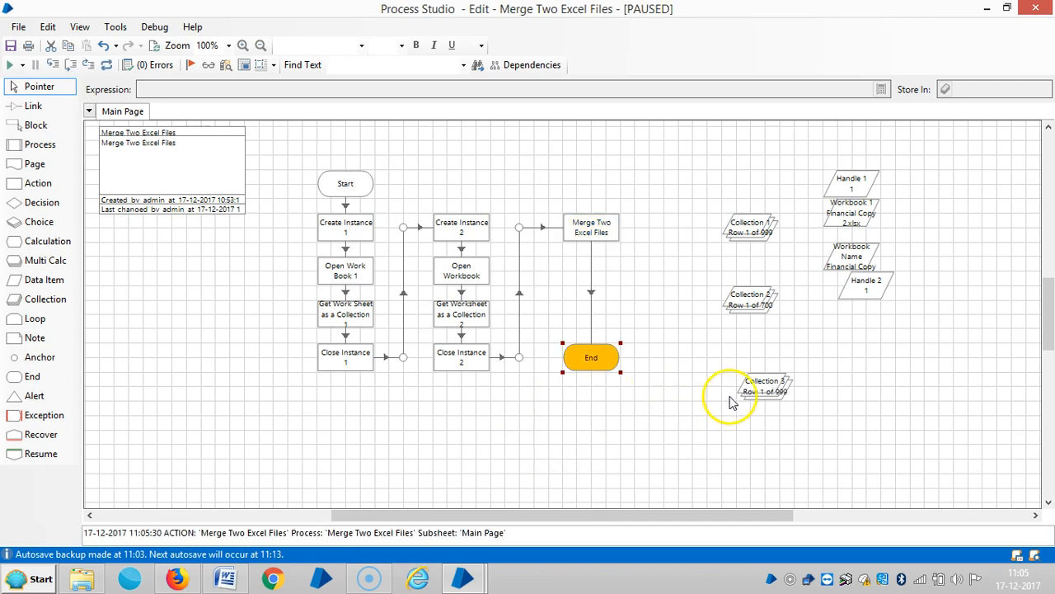
Step: View Collection 3's Current Values maximized to confirm the merged worksheet rows
double_click(758, 384)
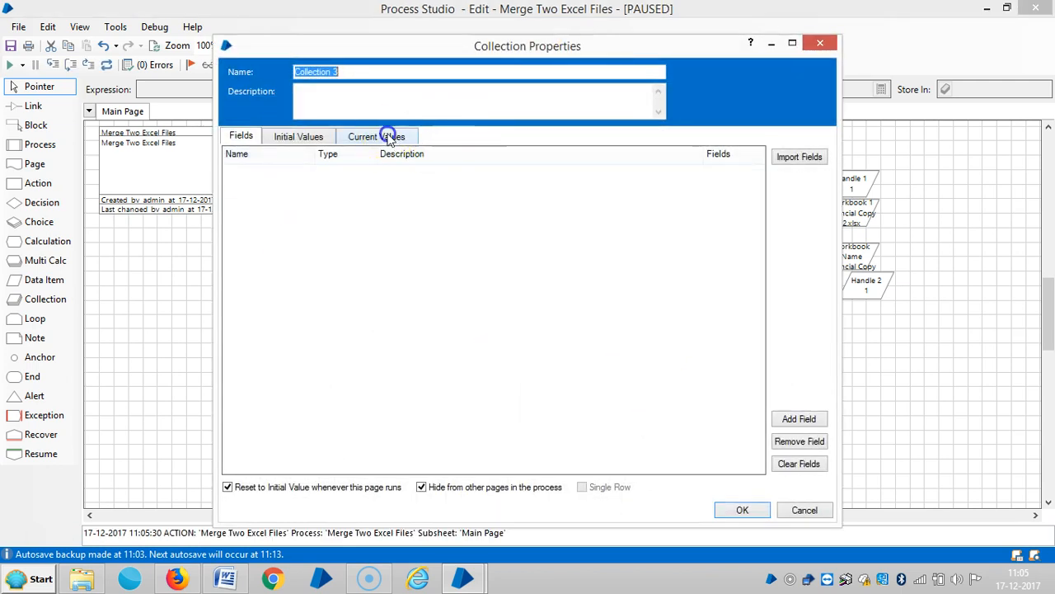
left_click(379, 137)
left_click(792, 43)
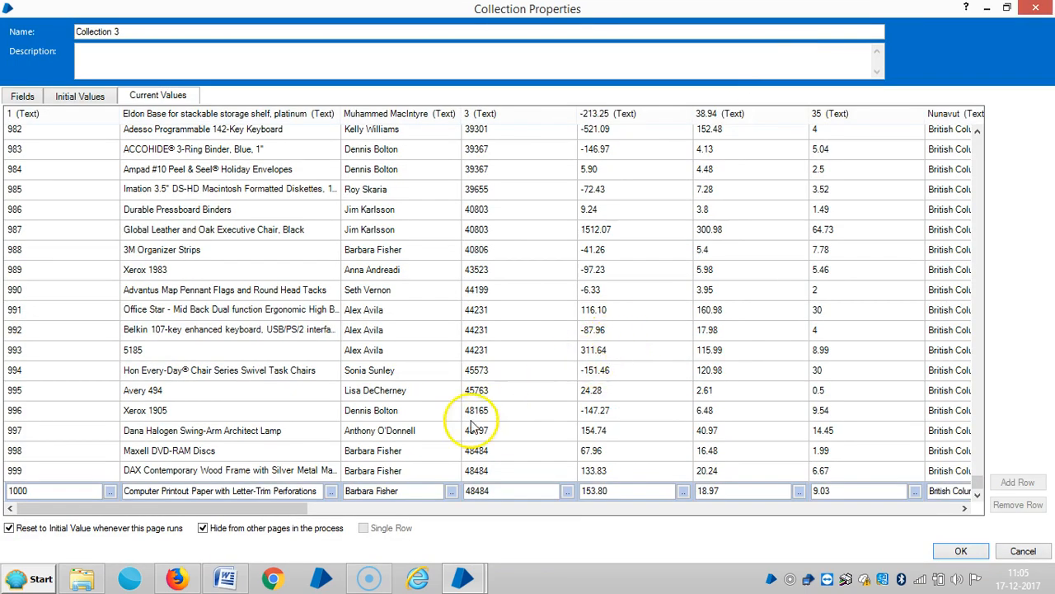
mouse_move(247, 509)
left_mouse_down()
mouse_move(425, 466)
mouse_move(248, 396)
left_mouse_up()
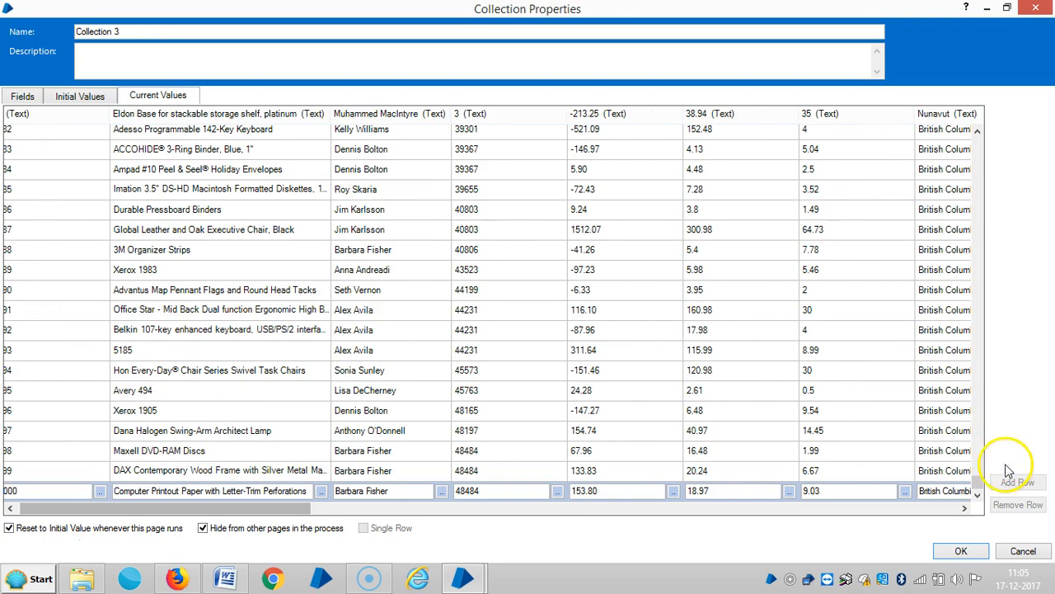
left_click_drag(979, 478, 978, 136)
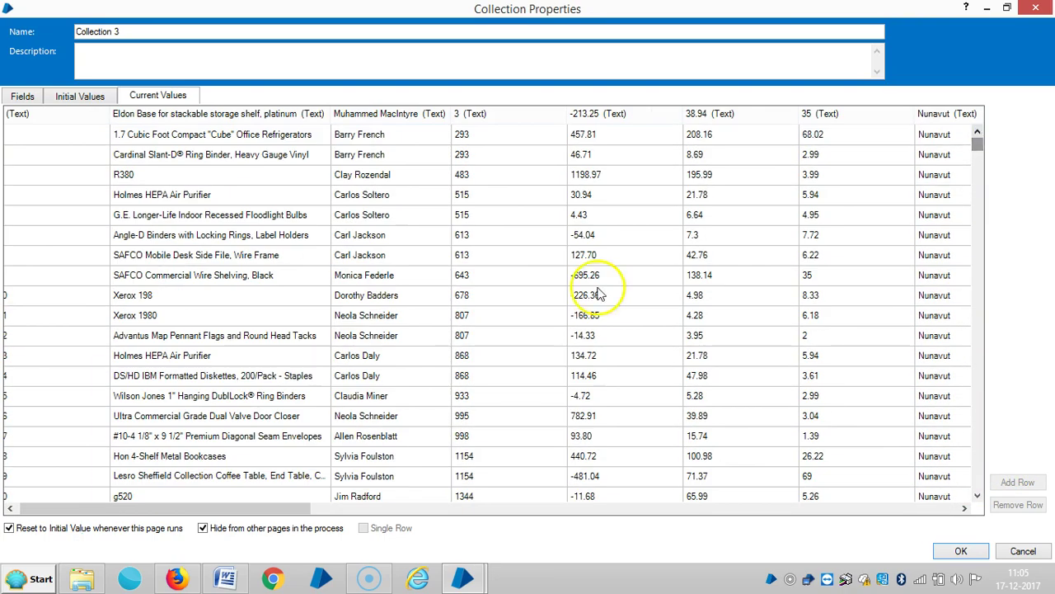
mouse_move(248, 507)
left_mouse_down()
mouse_move(914, 517)
mouse_move(136, 489)
mouse_move(903, 506)
mouse_move(33, 506)
left_mouse_up()
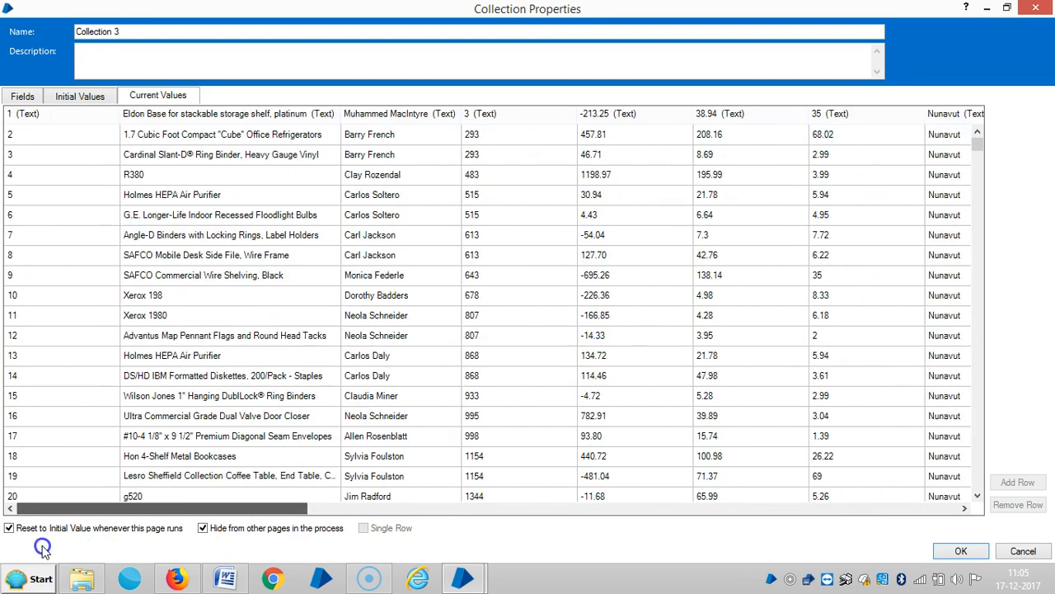